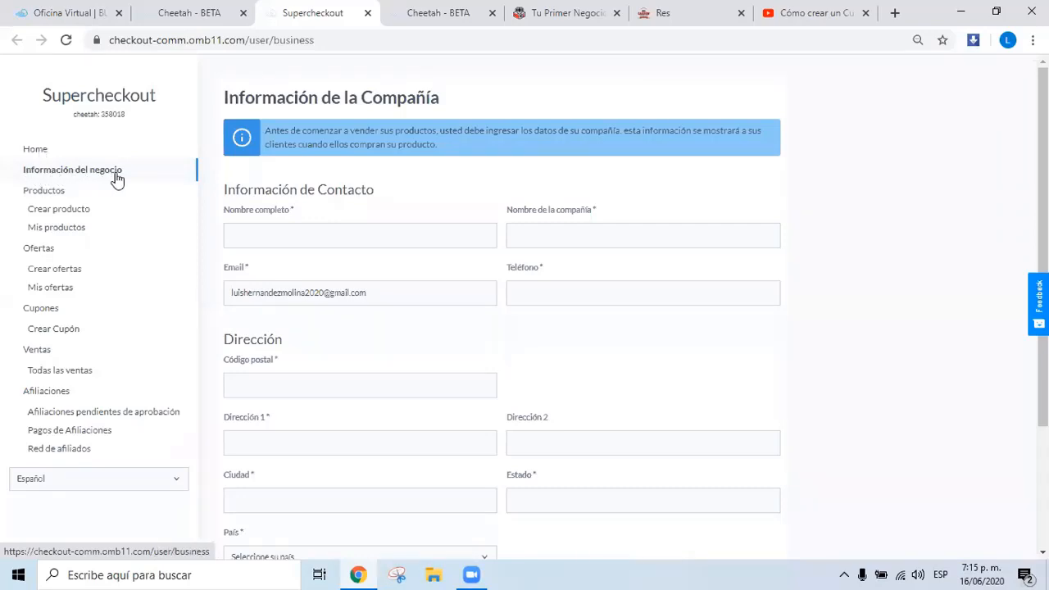
scroll(429, 236, down, 3)
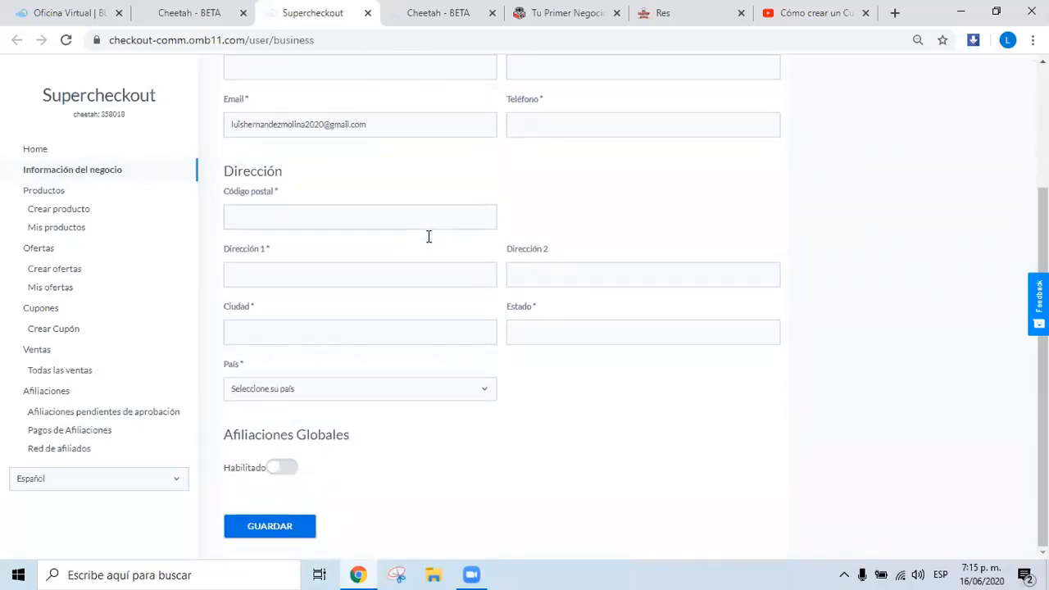
scroll(428, 237, up, 3)
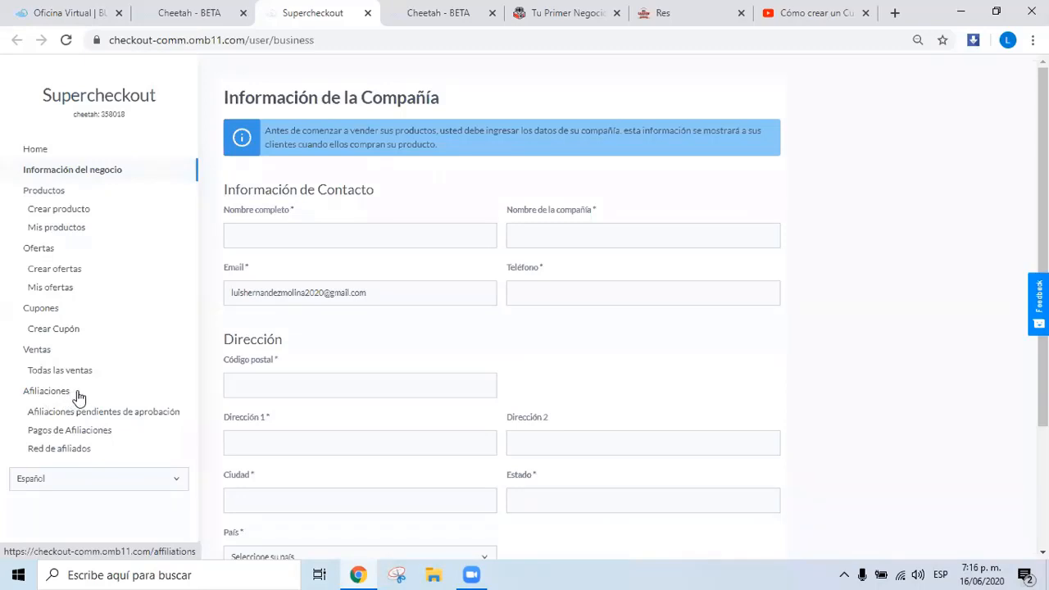
click(57, 483)
click(58, 483)
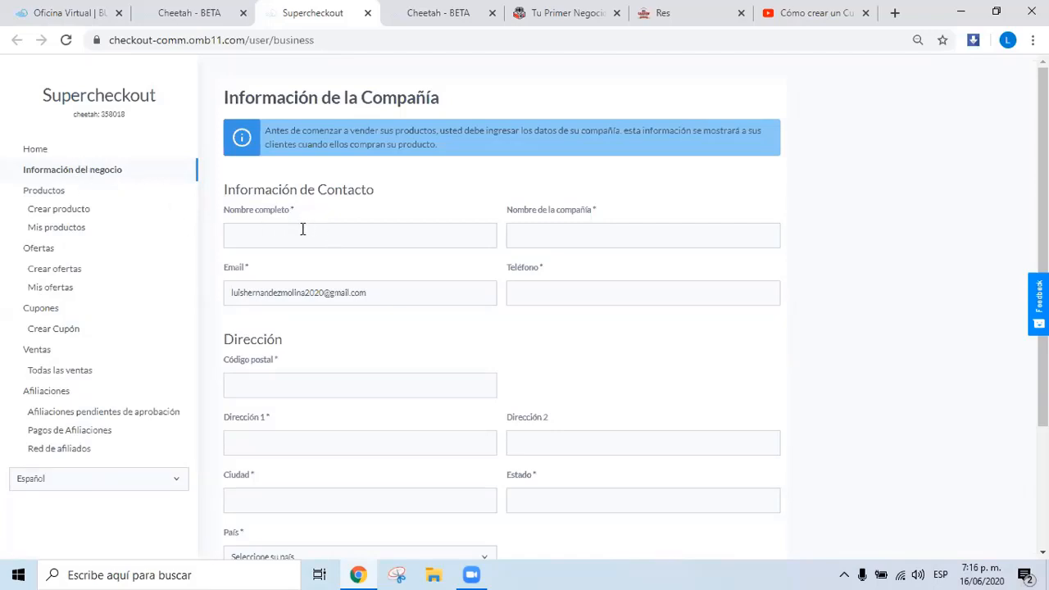
- Fill in the contact's full name and phone number, and enter Restaurante Pepito as the company name
click(253, 235)
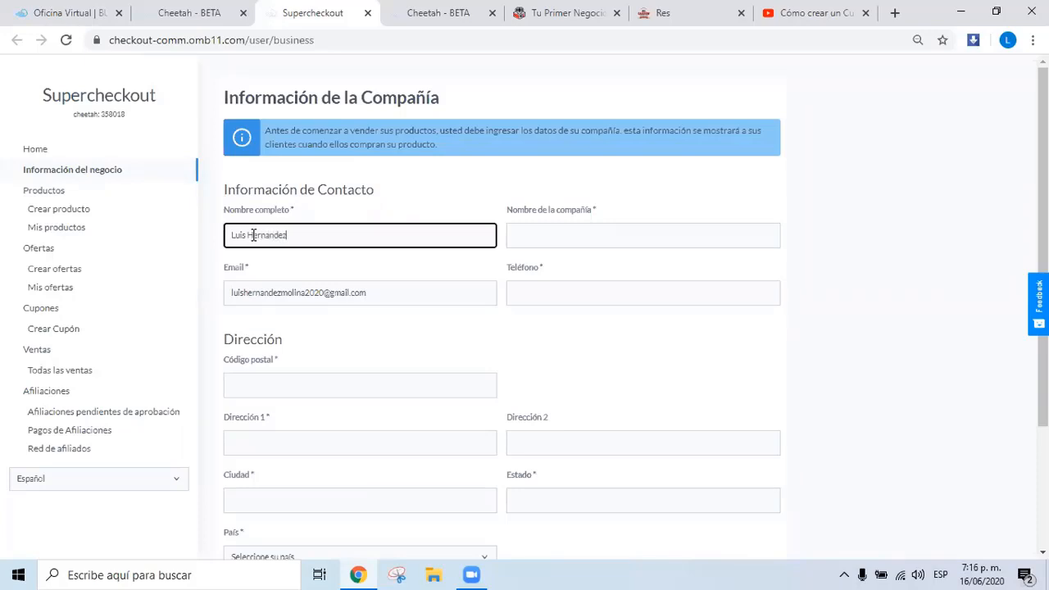
click(562, 240)
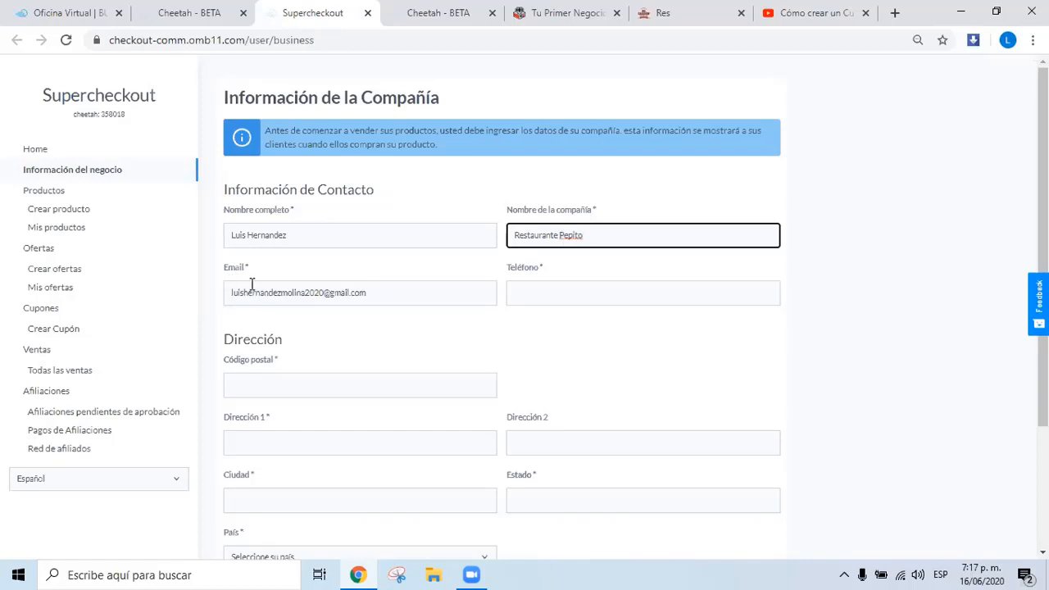
click(557, 294)
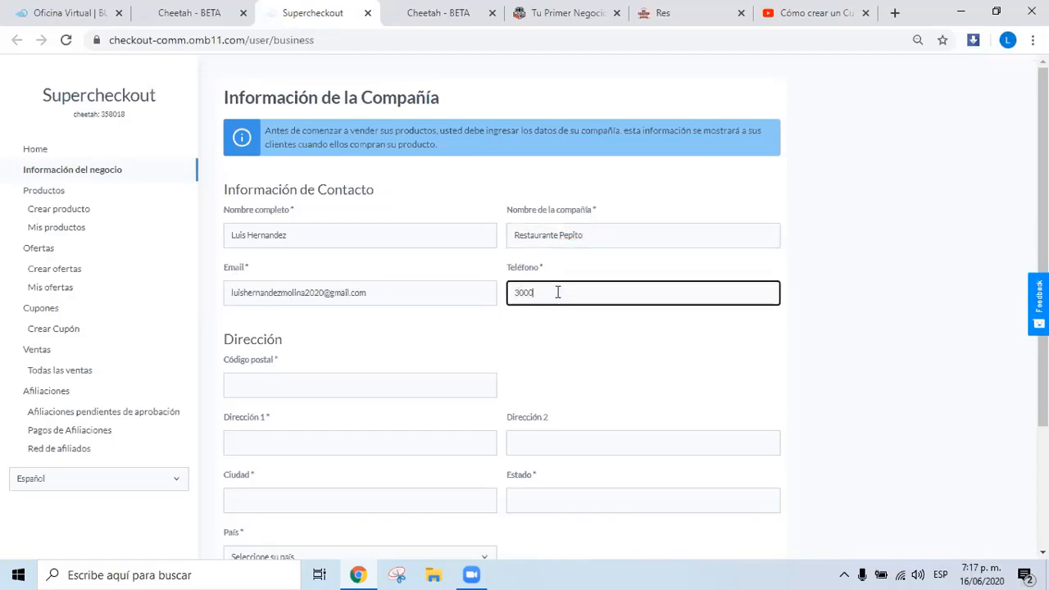
drag(540, 272, 546, 272)
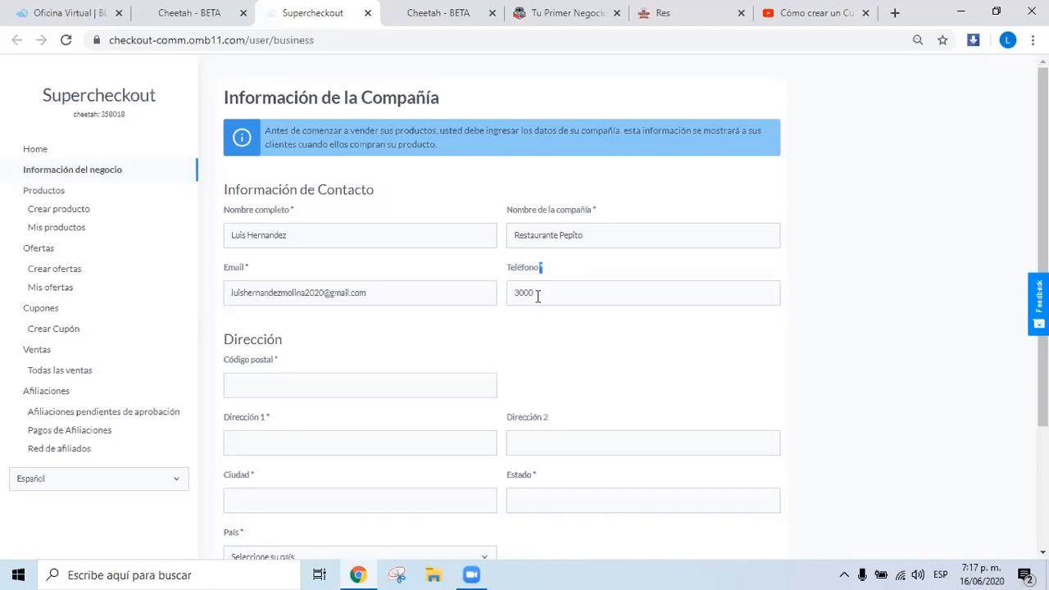
click(536, 294)
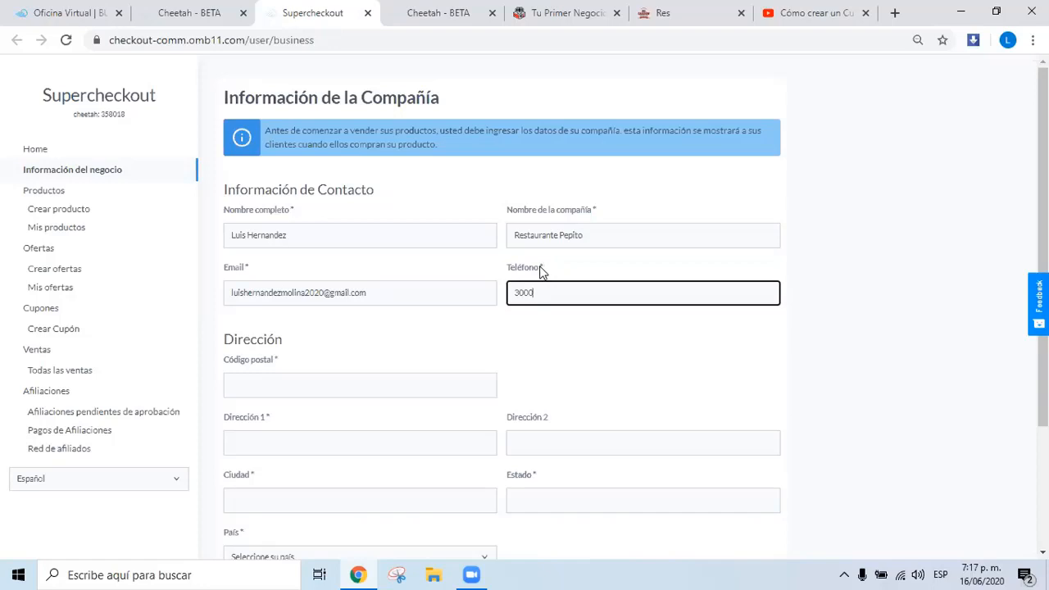
drag(539, 269, 547, 272)
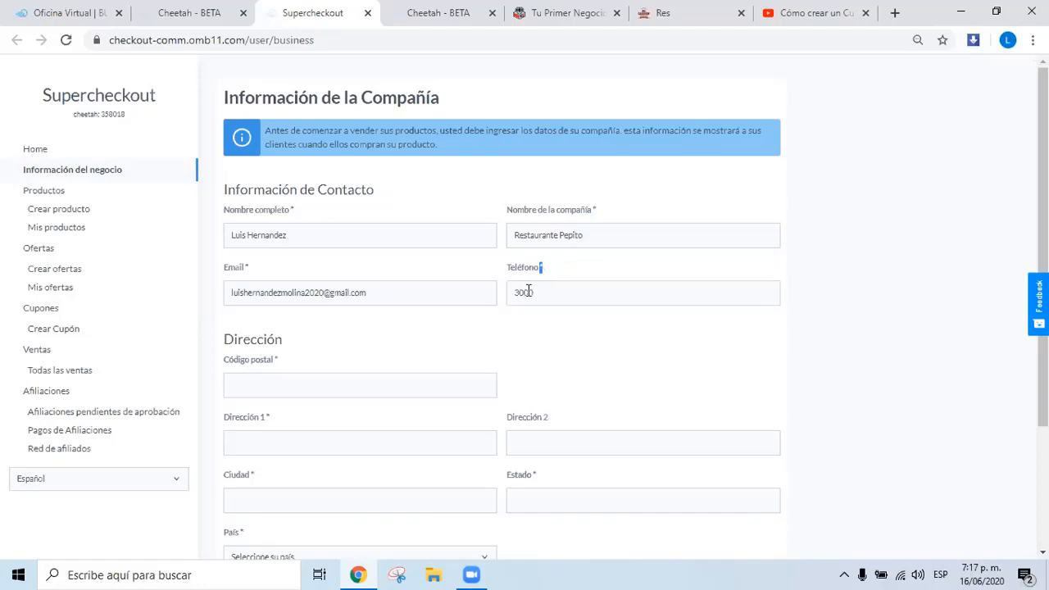
click(548, 291)
text(0000000)
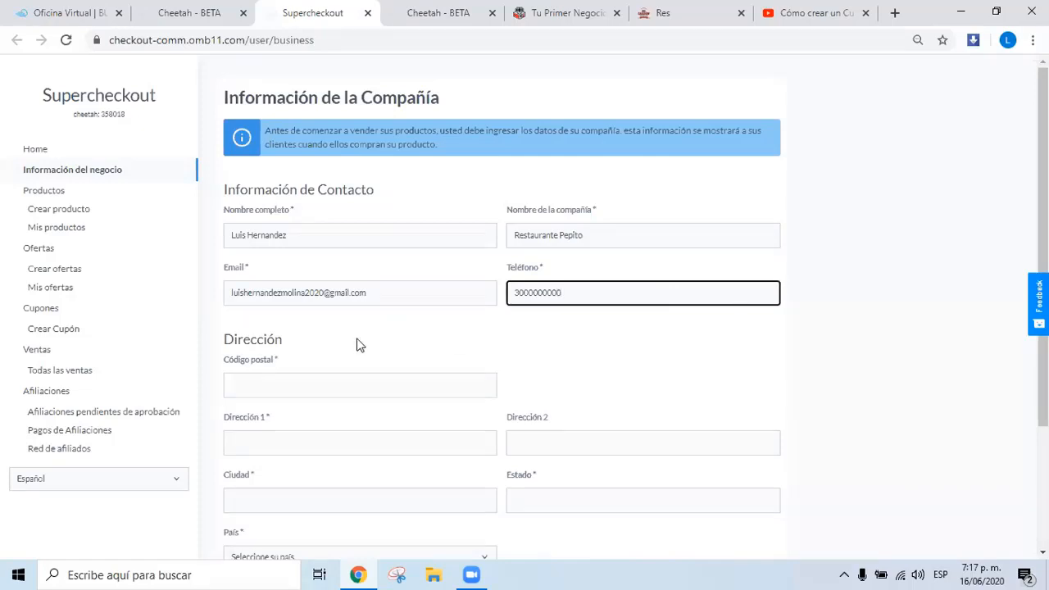
- Fill in the company's postal code, street address, city and state, and choose Colombia as the country
click(318, 378)
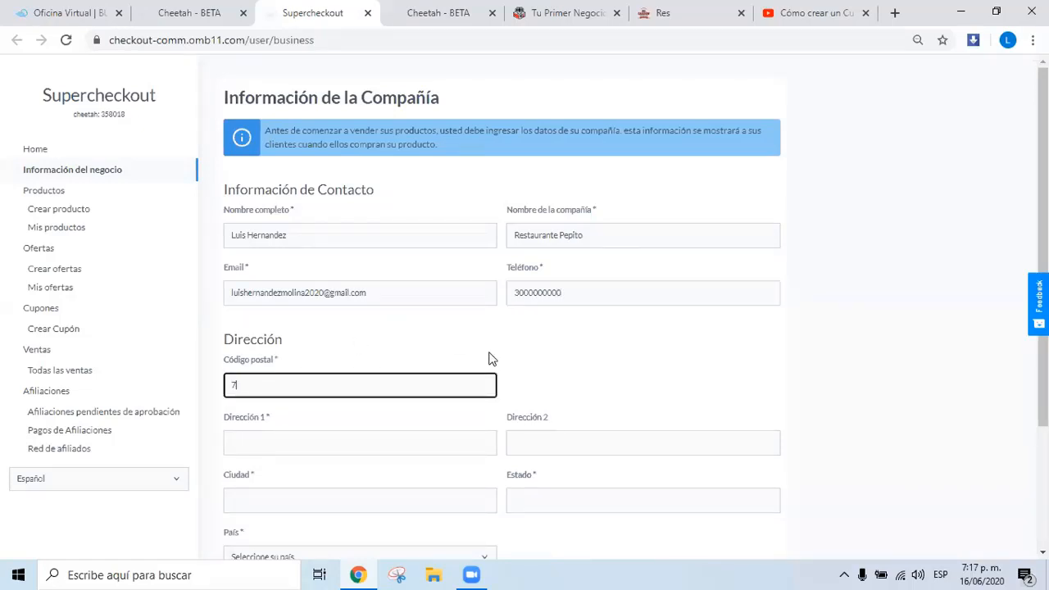
scroll(489, 358, down, 2)
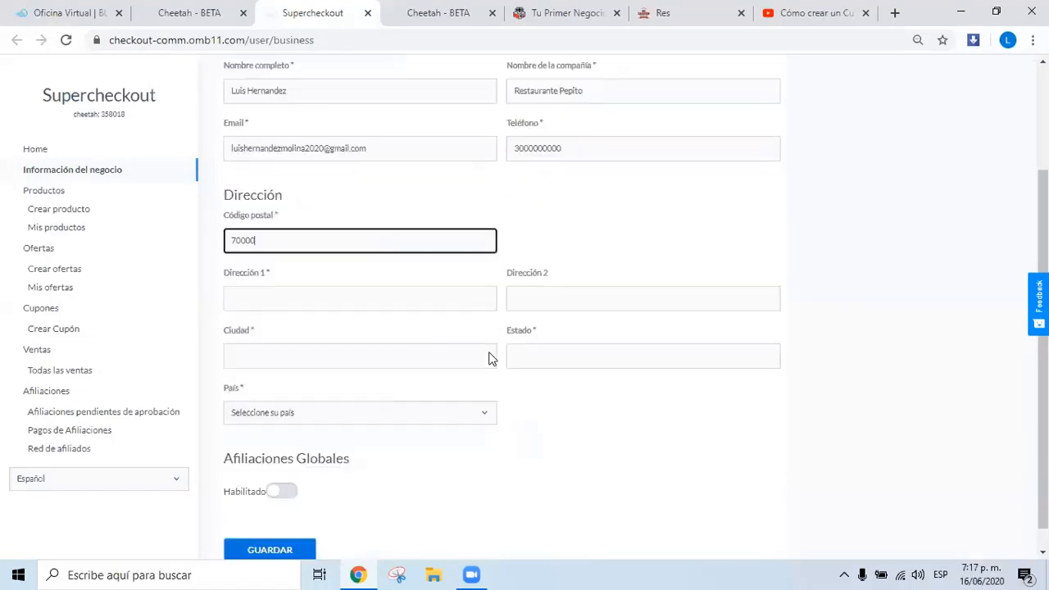
click(314, 291)
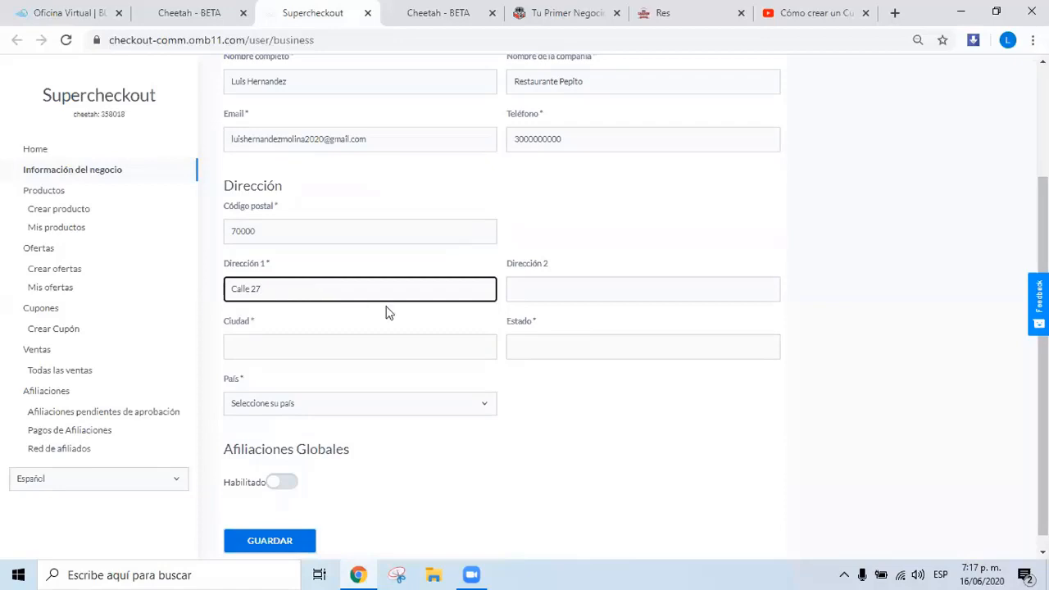
click(290, 351)
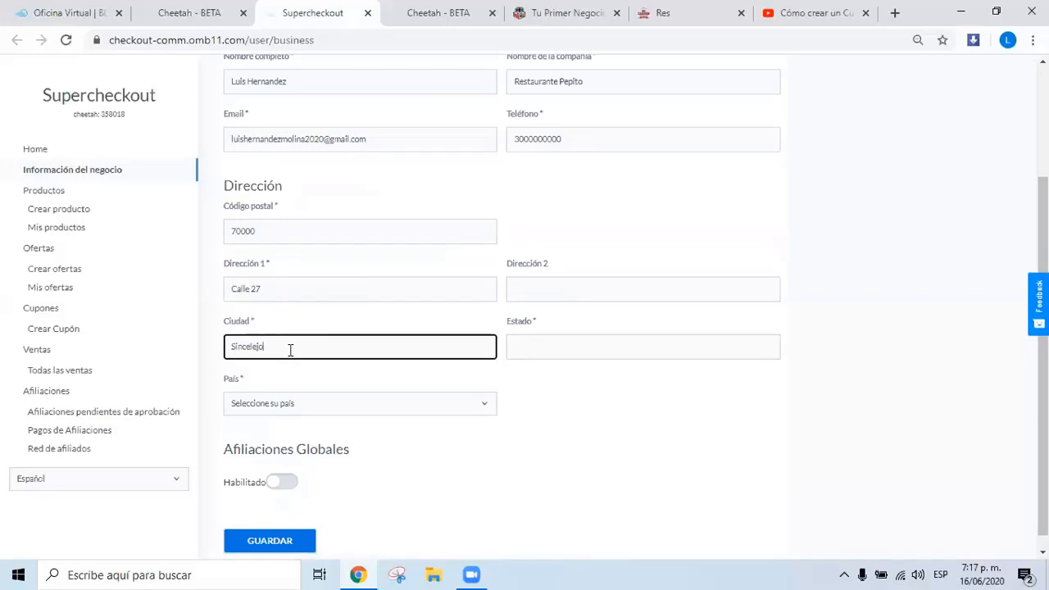
click(534, 351)
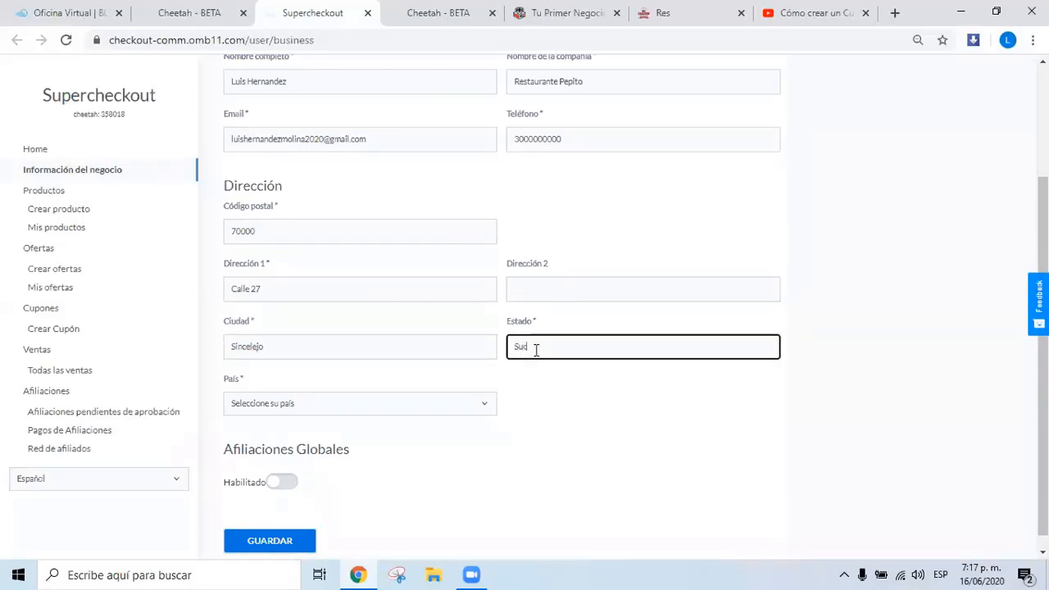
click(349, 412)
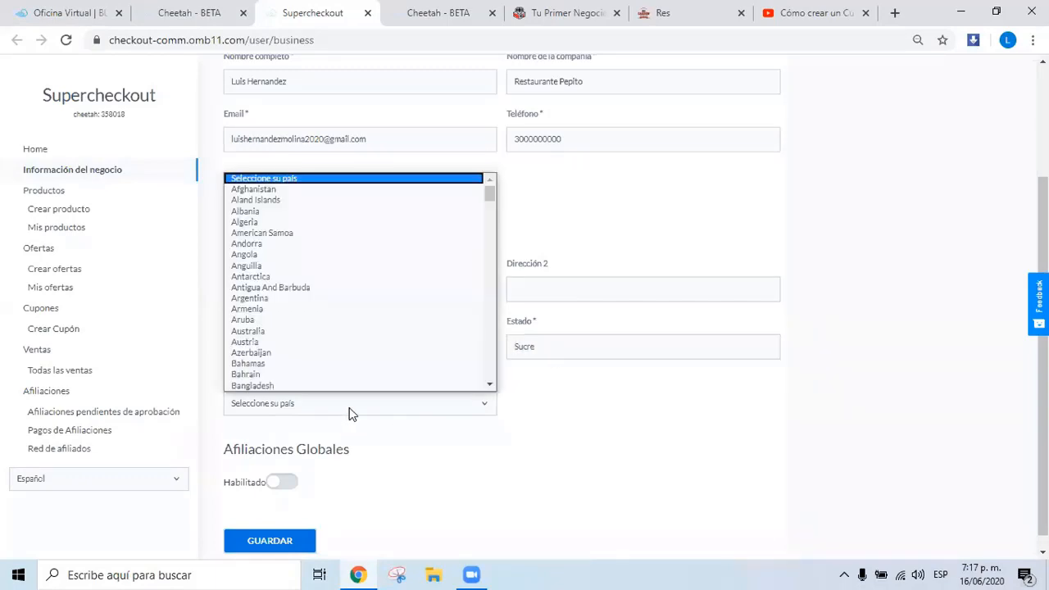
scroll(365, 271, down, 6)
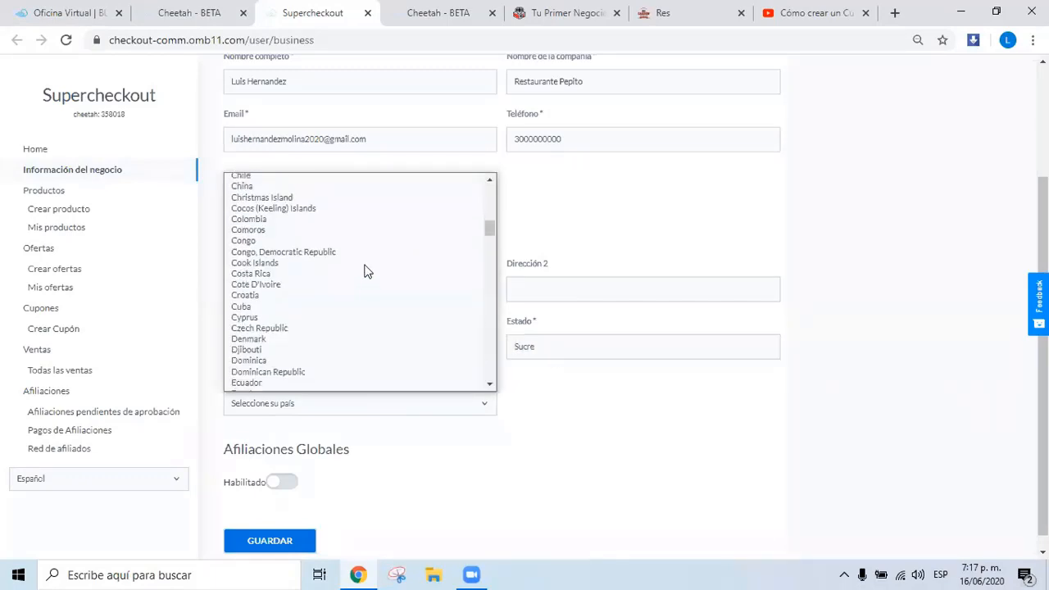
click(305, 220)
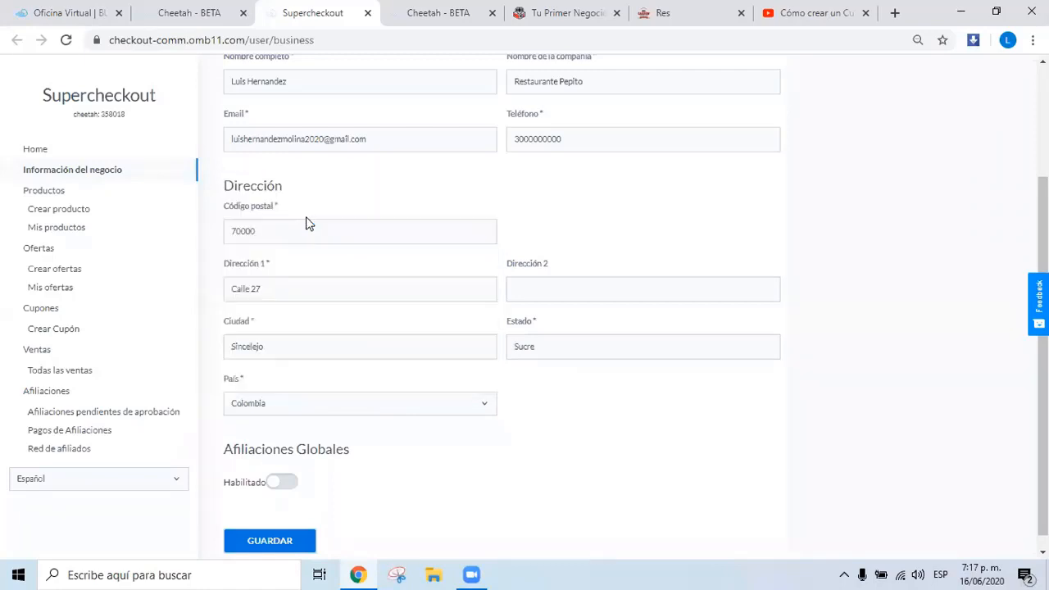
- Review the completed company information and save it with global affiliations left disabled
scroll(445, 371, down, 1)
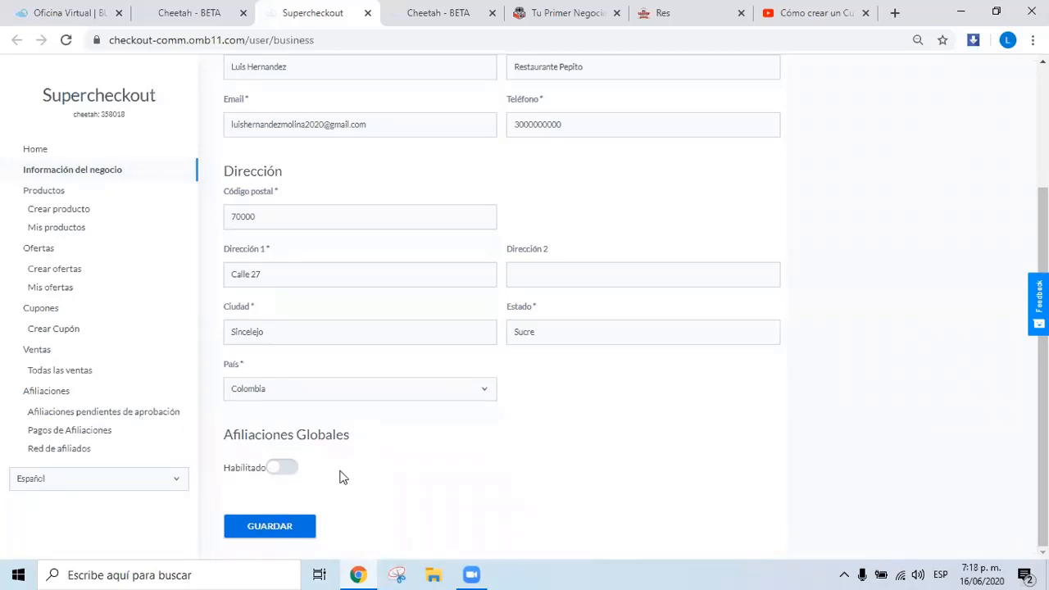
scroll(492, 465, up, 2)
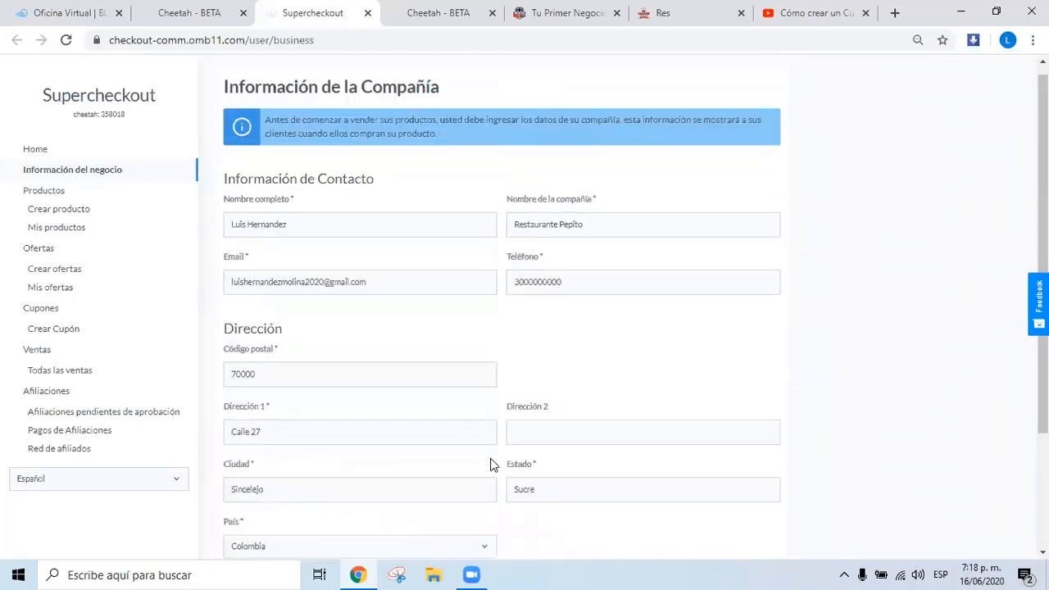
scroll(492, 465, down, 2)
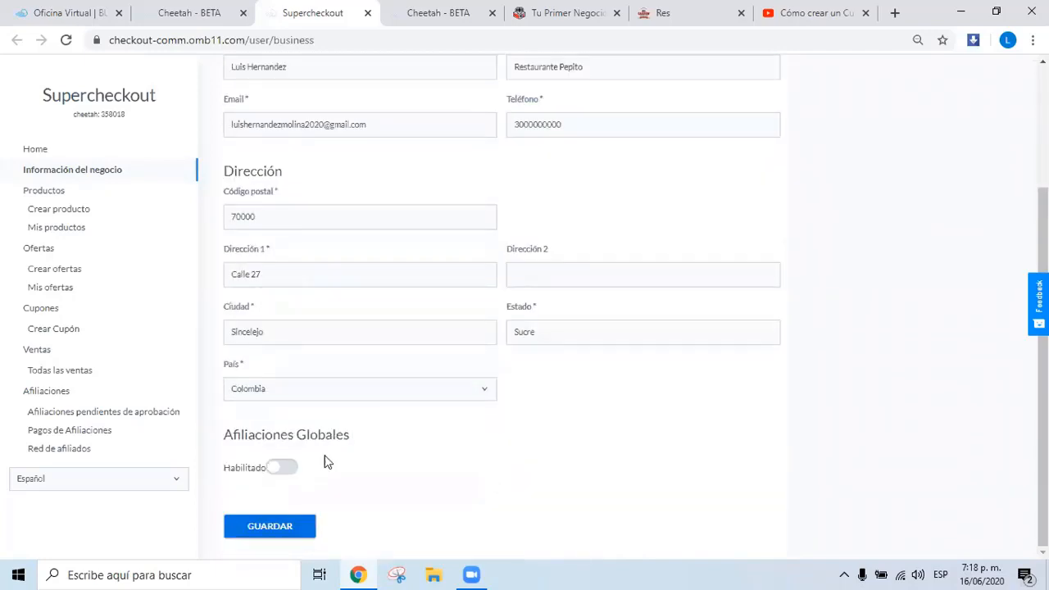
click(268, 532)
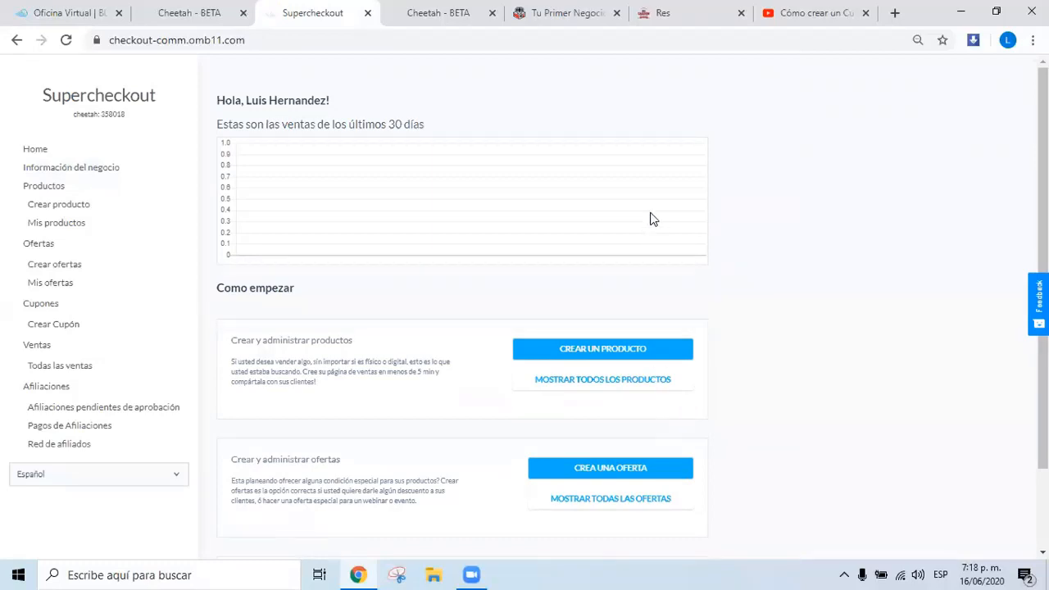
scroll(651, 220, down, 1)
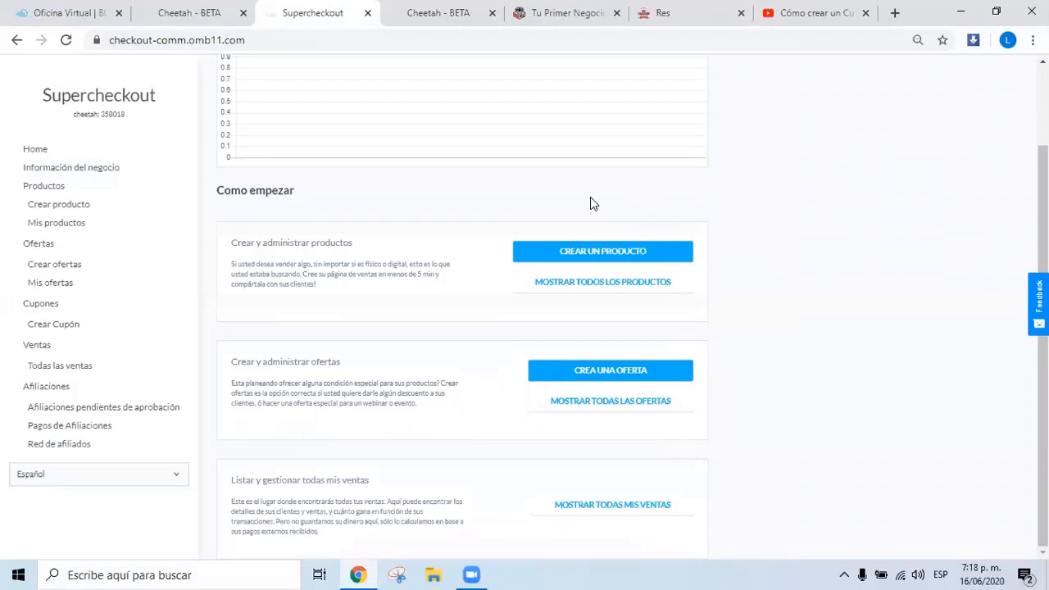
scroll(684, 204, up, 1)
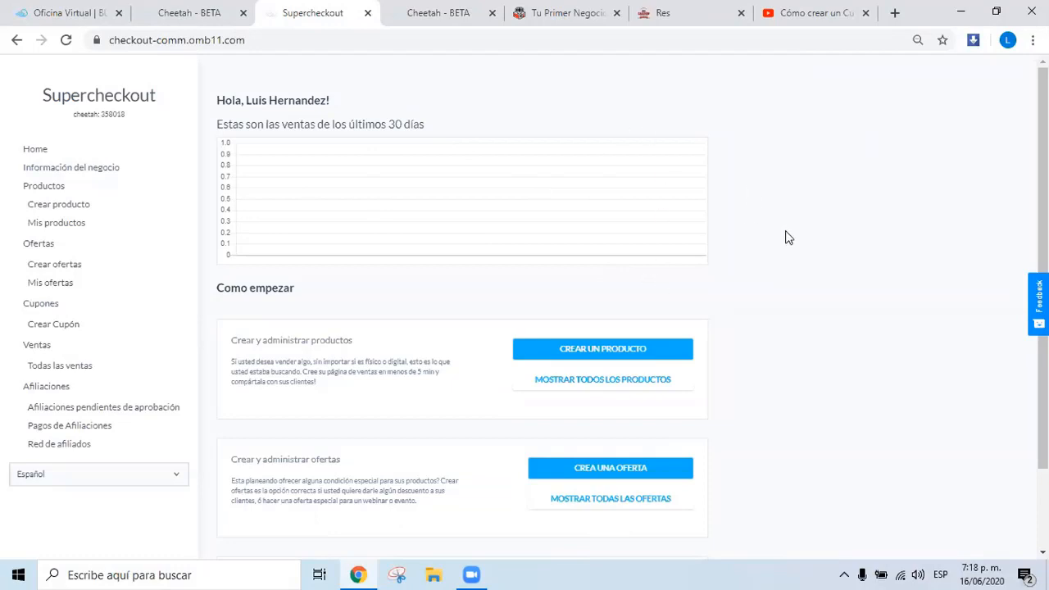
scroll(785, 234, down, 1)
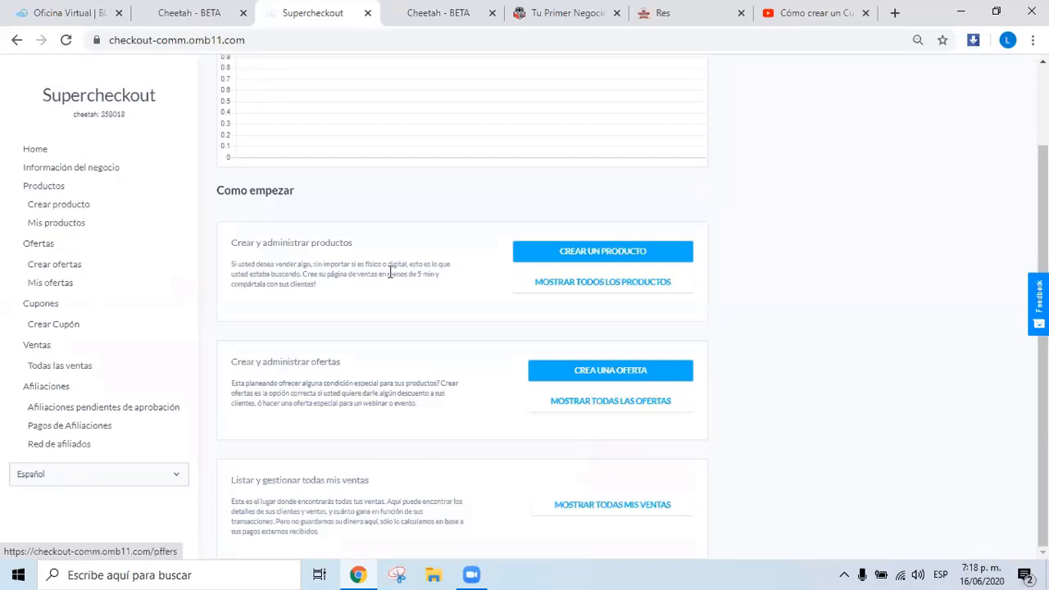
scroll(389, 272, up, 2)
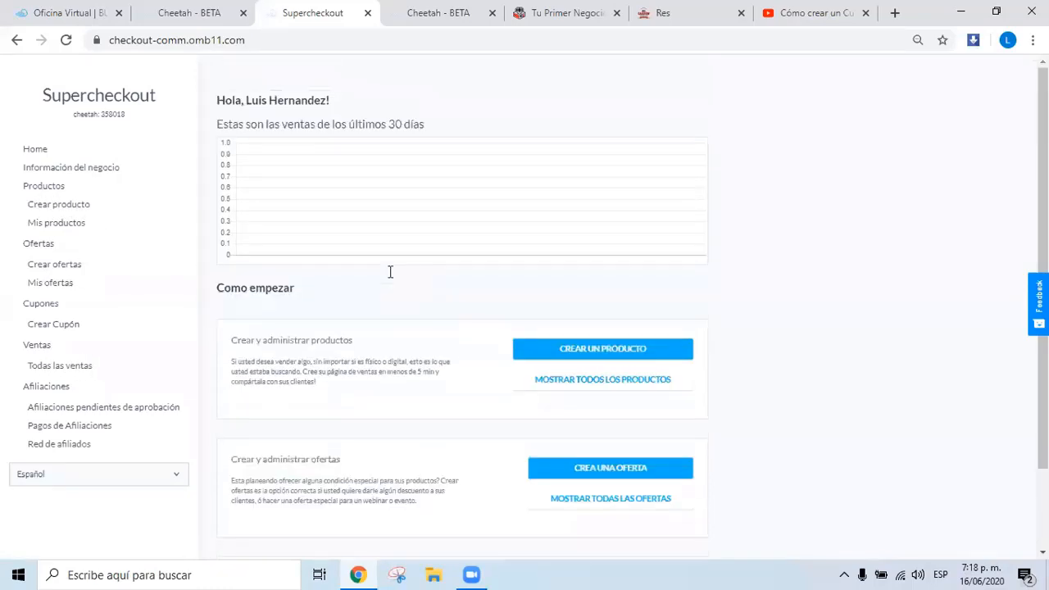
- Start a new product and name it "Carne a la Parrilla"
click(72, 210)
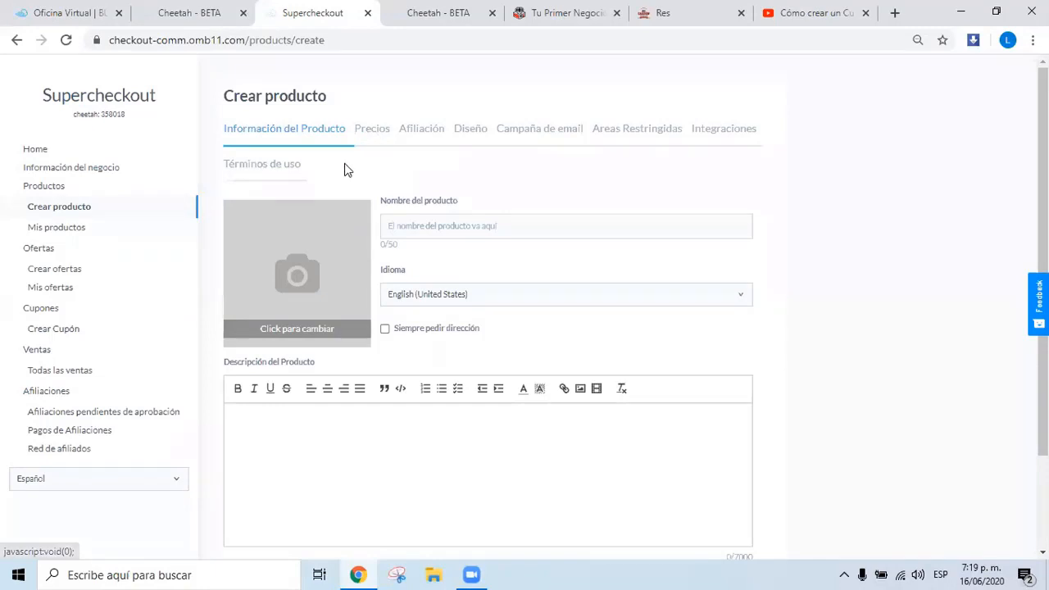
scroll(347, 175, down, 3)
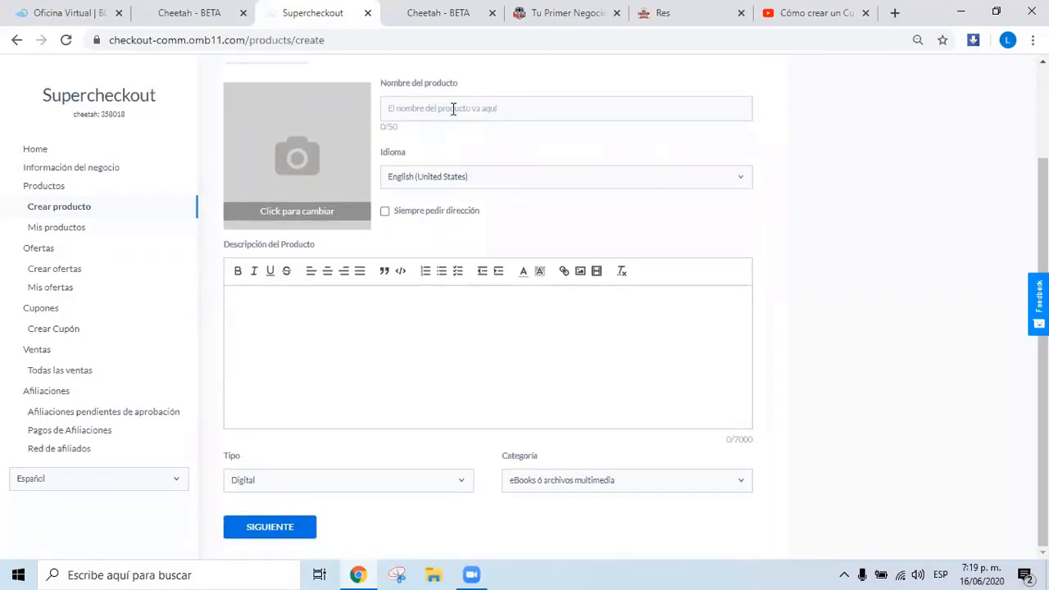
scroll(453, 111, up, 2)
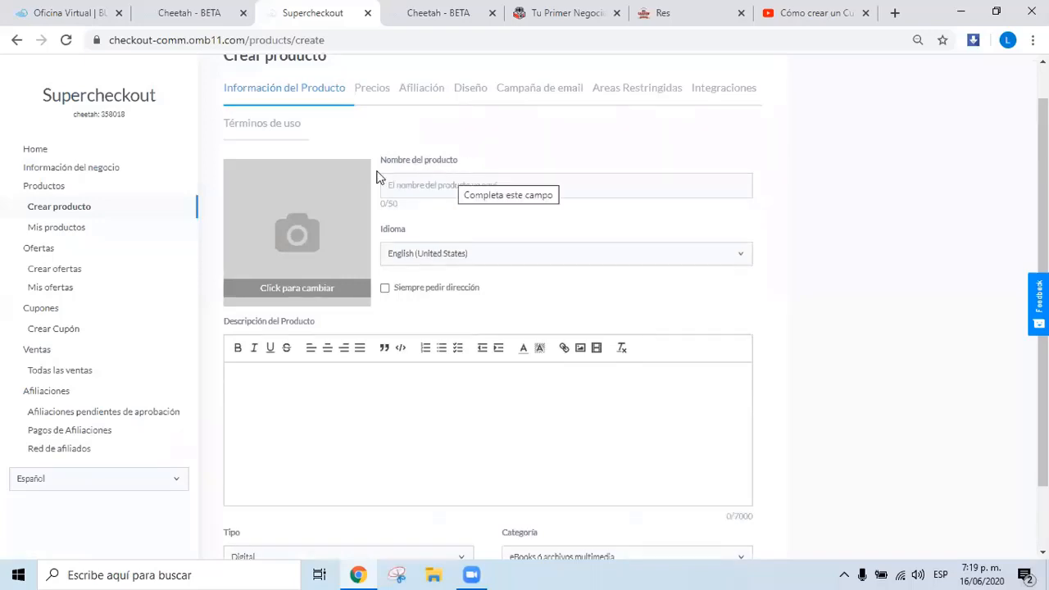
click(431, 186)
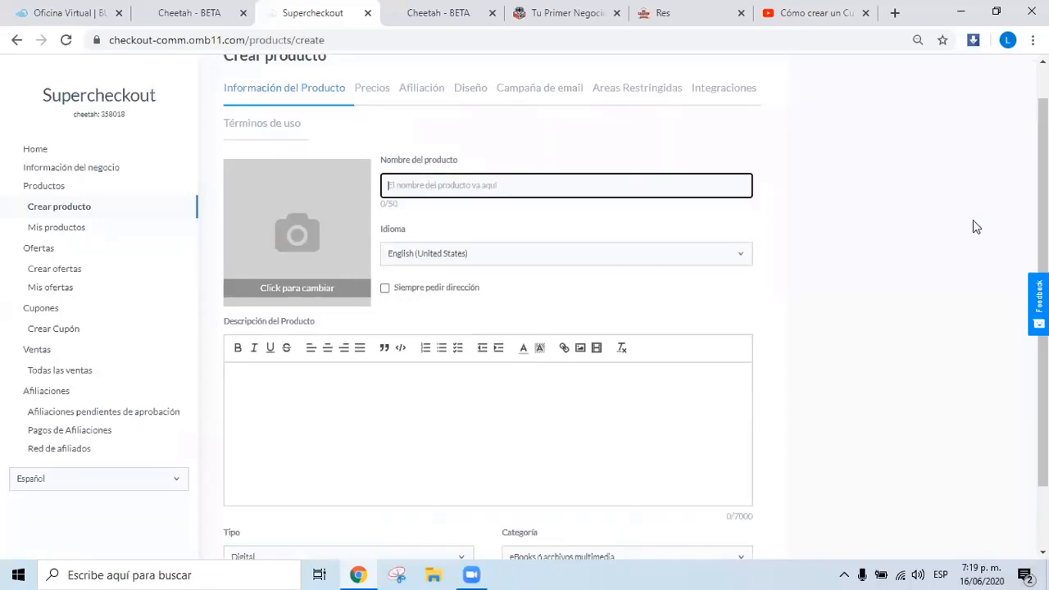
click(435, 17)
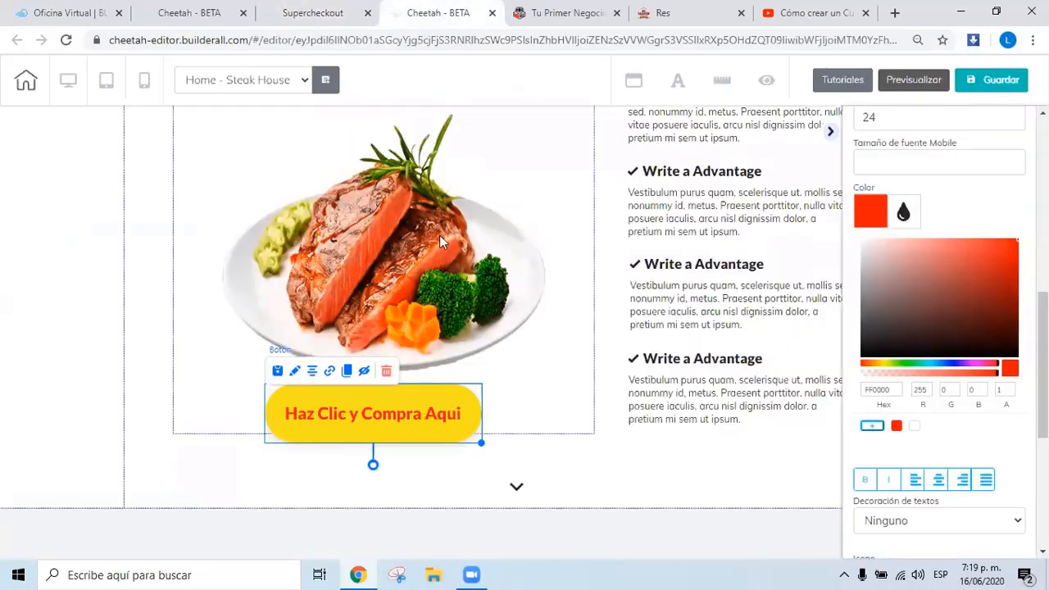
click(316, 14)
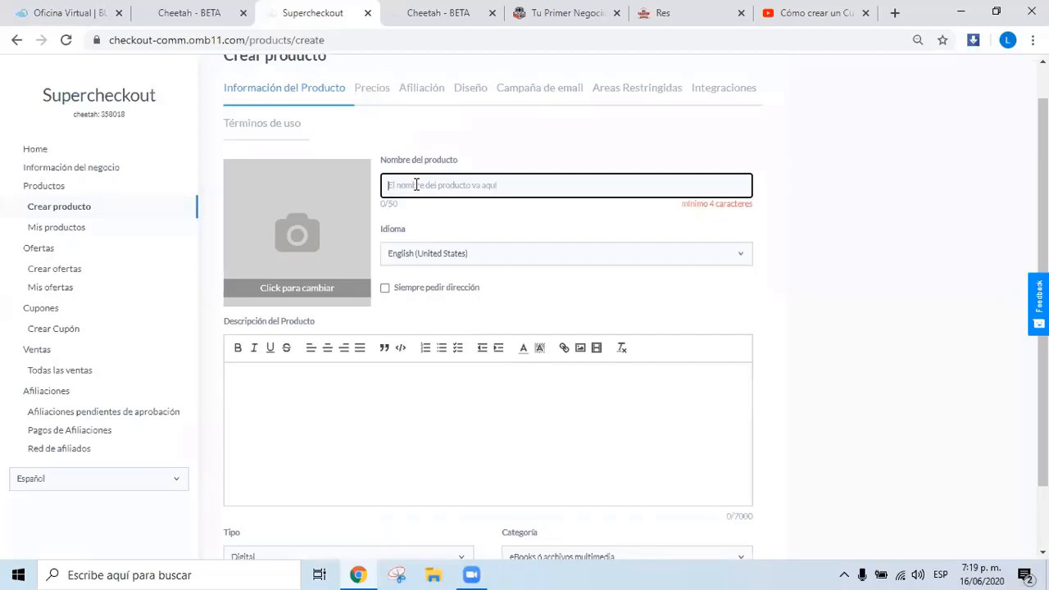
text(E)
text(arne a la Parrilla)
- Set the new product's language to Español
click(471, 257)
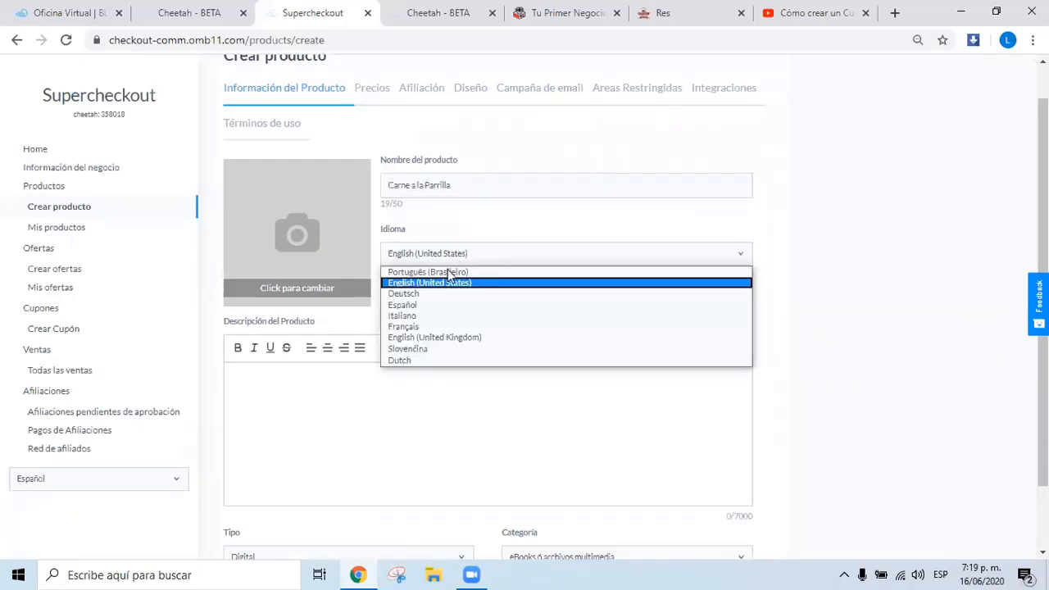
click(423, 306)
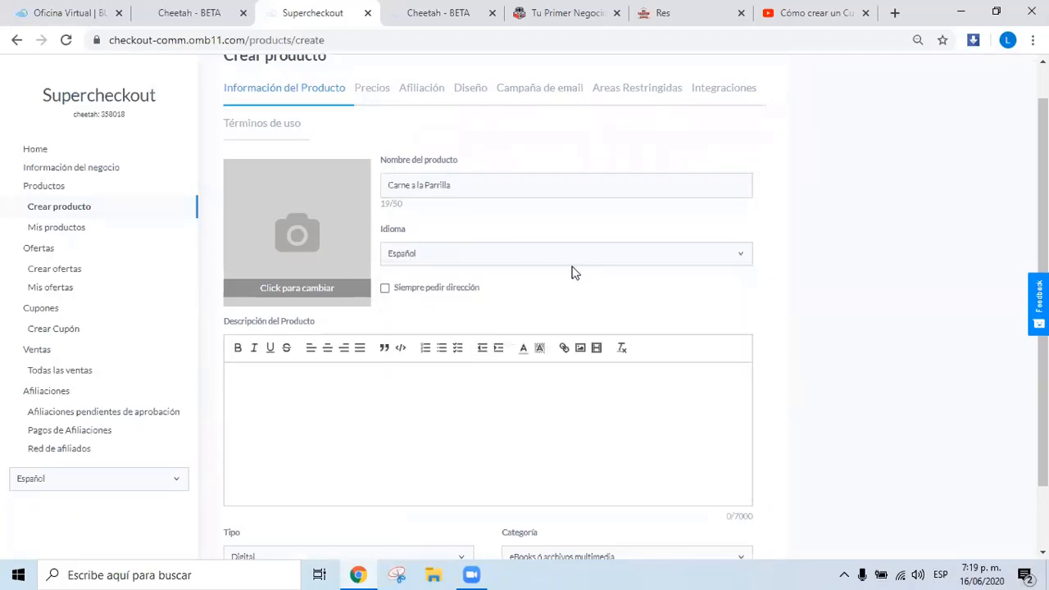
scroll(563, 252, down, 1)
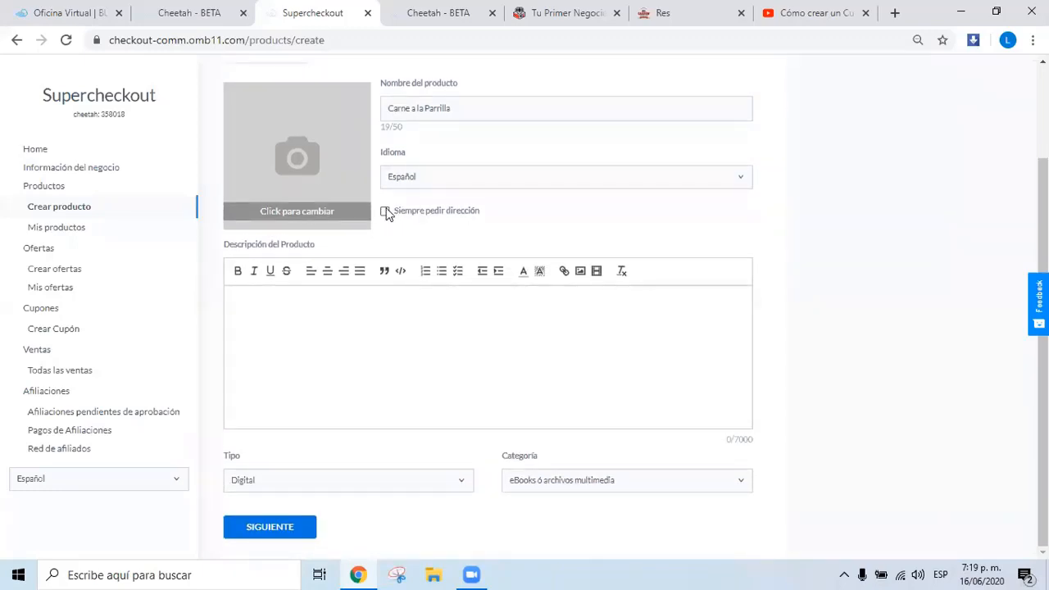
- Check the steak section in the Cheetah page editor, return to the product form and enable "Siempre pedir dirección"
click(476, 12)
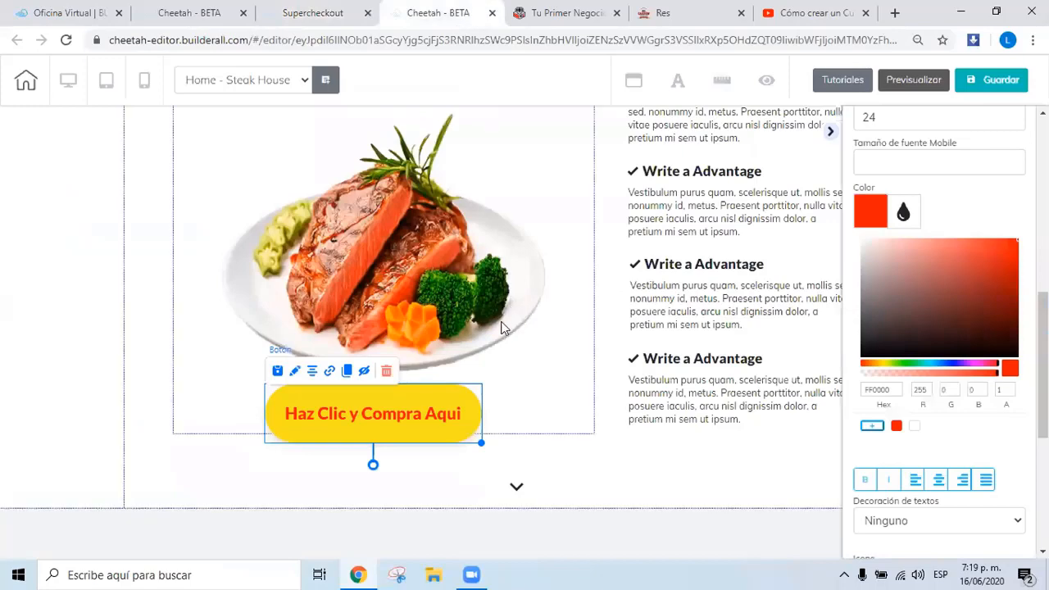
click(321, 15)
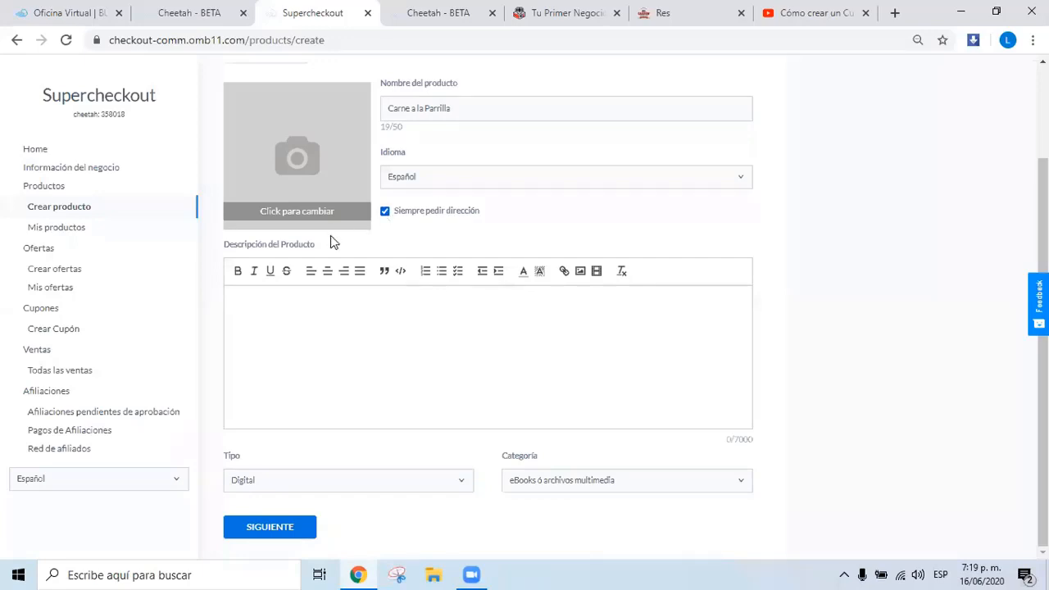
- Copy the Solomito dish's description from the restaurant's Res menu page and paste it as the product description in Supercheckout
click(691, 14)
scroll(246, 464, down, 2)
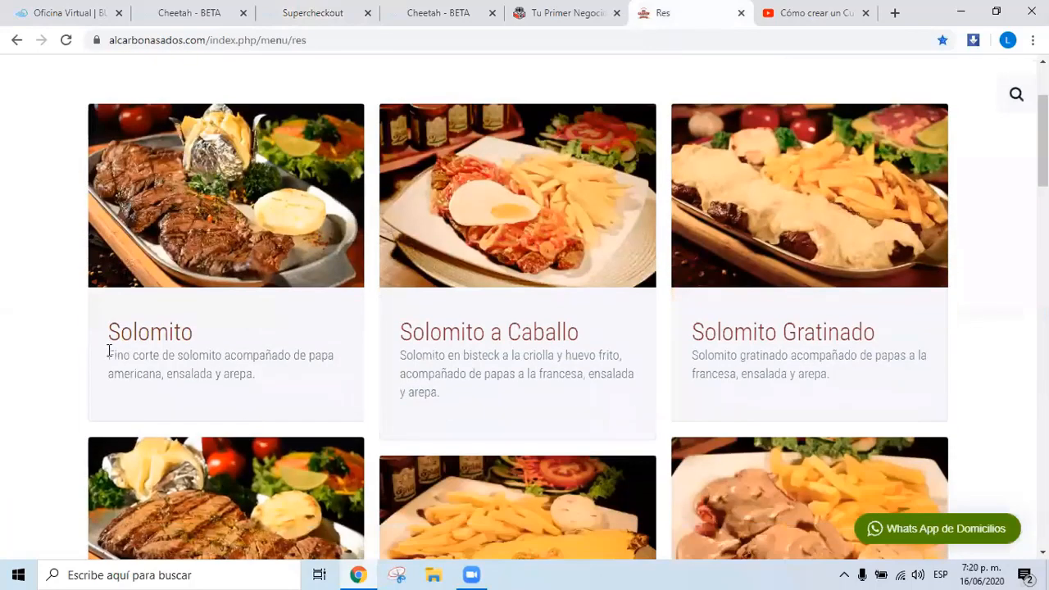
drag(107, 347, 268, 378)
right_click(211, 359)
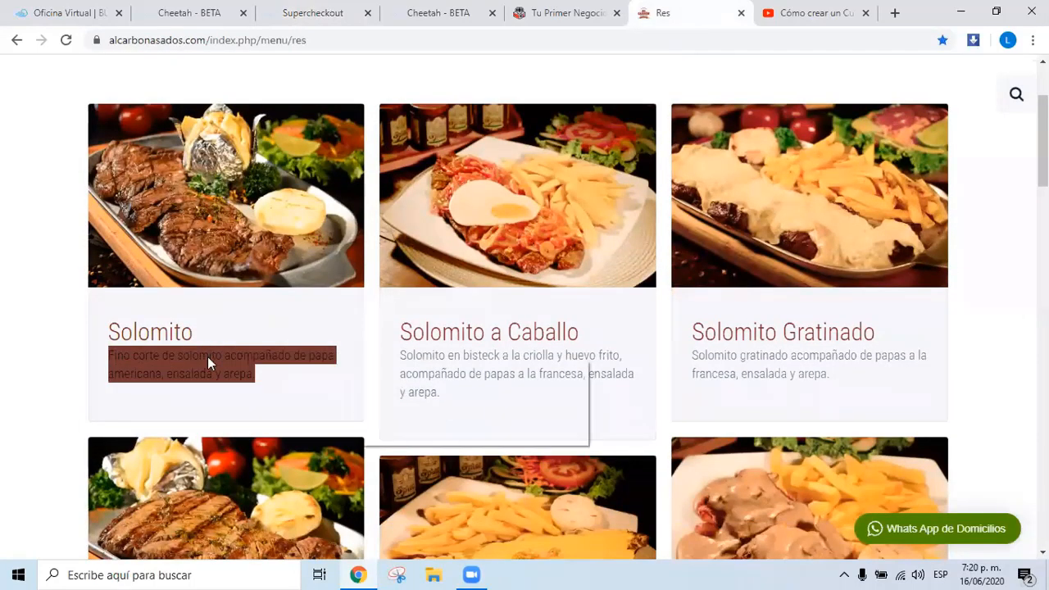
click(238, 368)
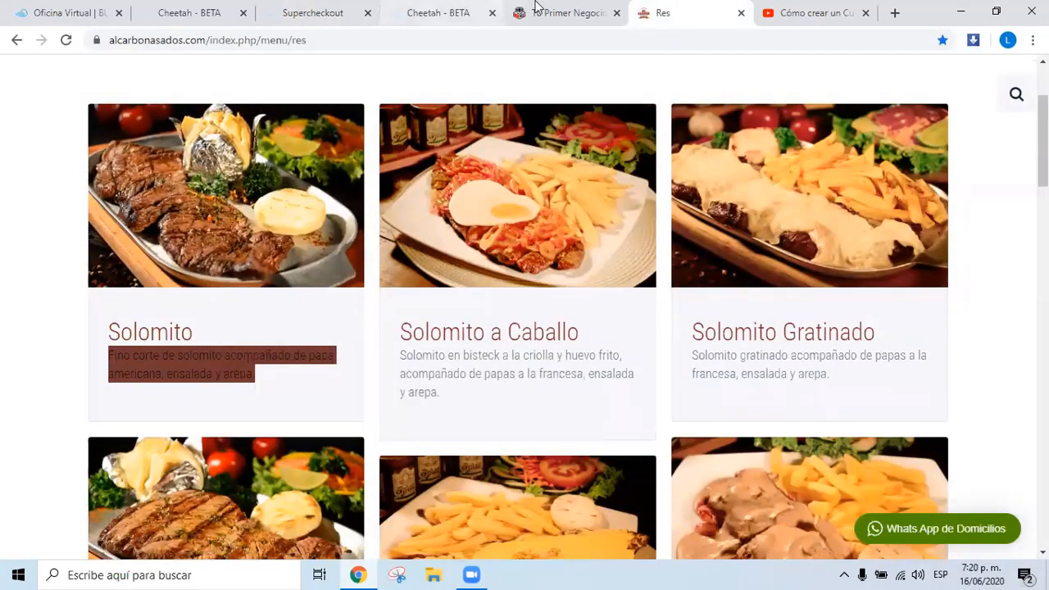
click(302, 12)
key(ctrl+v)
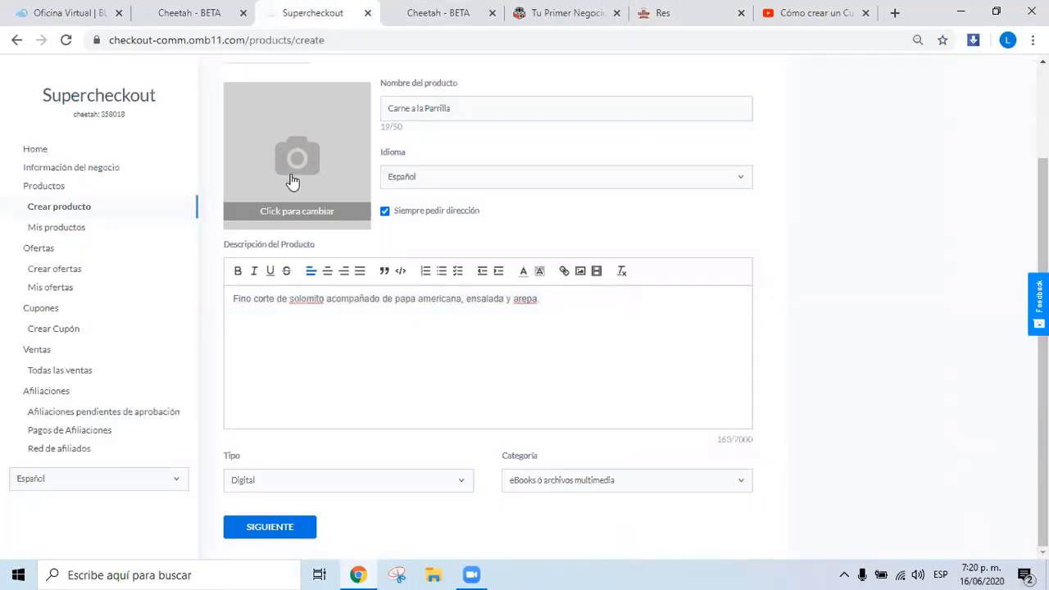
- Save the steak plate image from the Cheetah page editor to the desktop as a PNG named "Carne"
scroll(320, 153, up, 3)
click(420, 10)
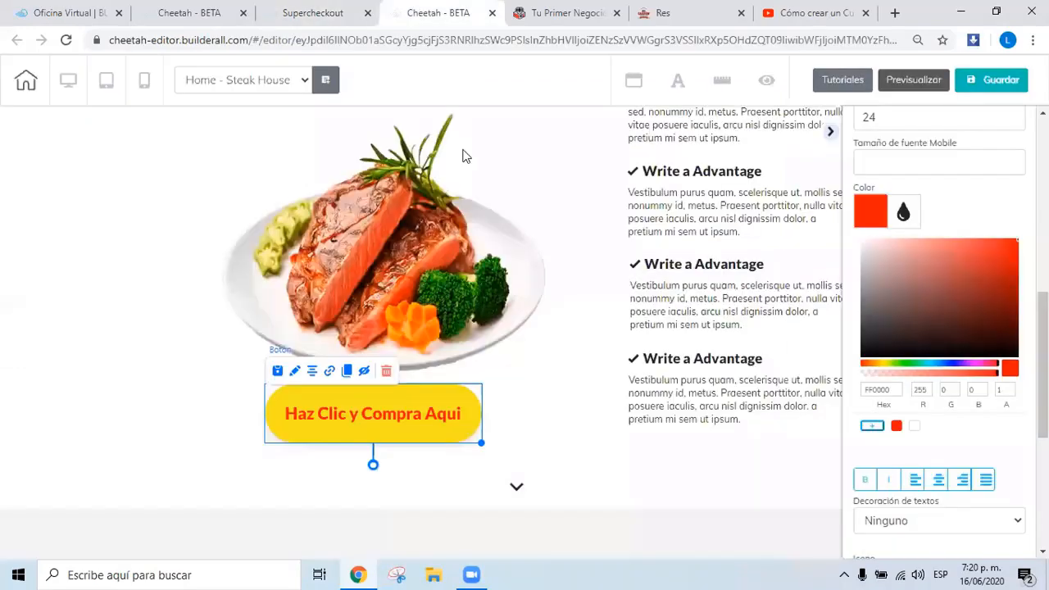
click(397, 217)
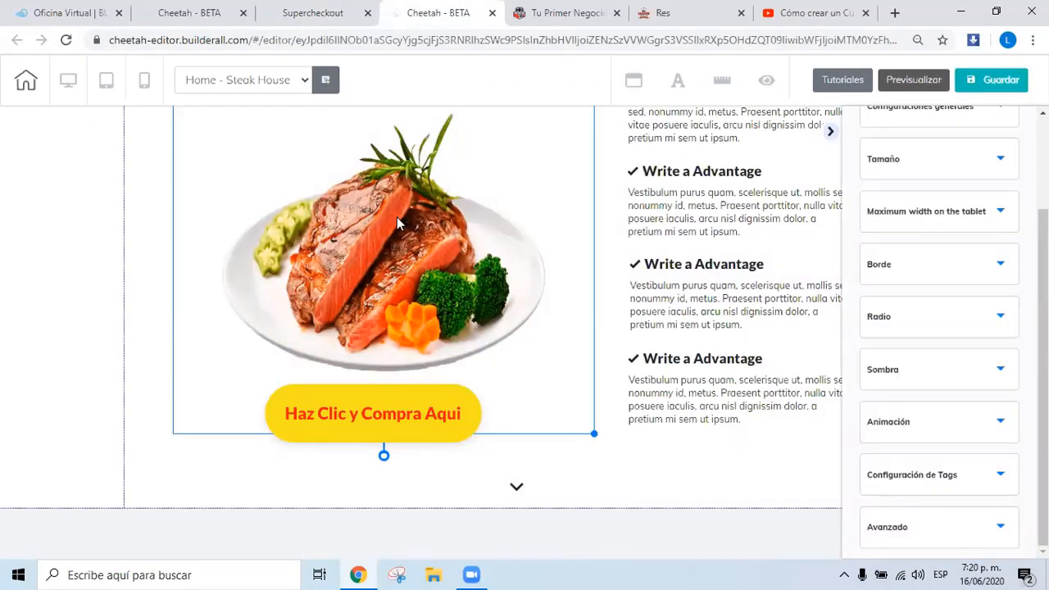
scroll(944, 235, up, 2)
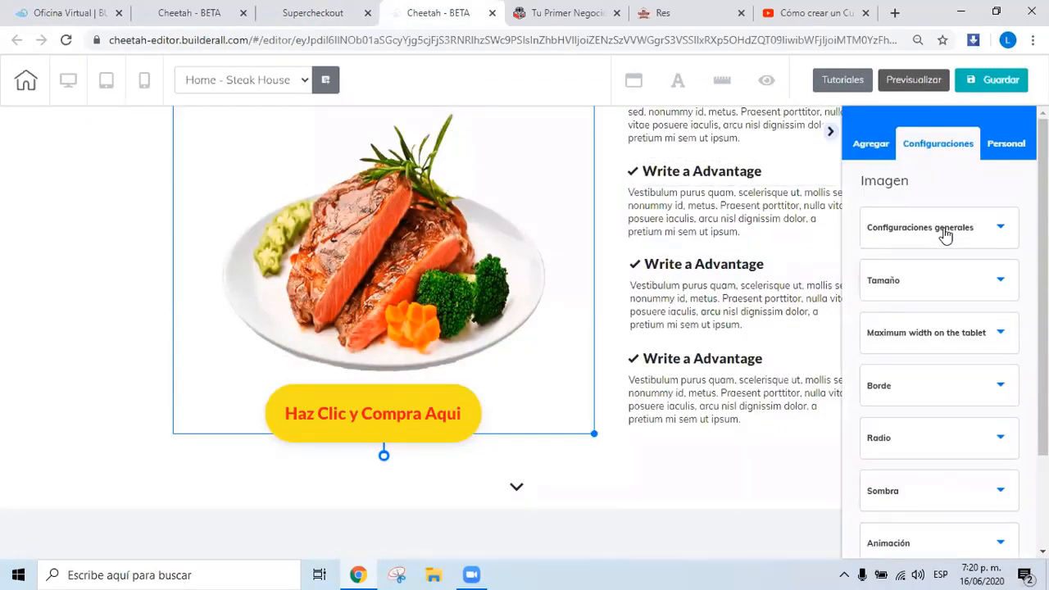
click(994, 235)
scroll(975, 279, down, 2)
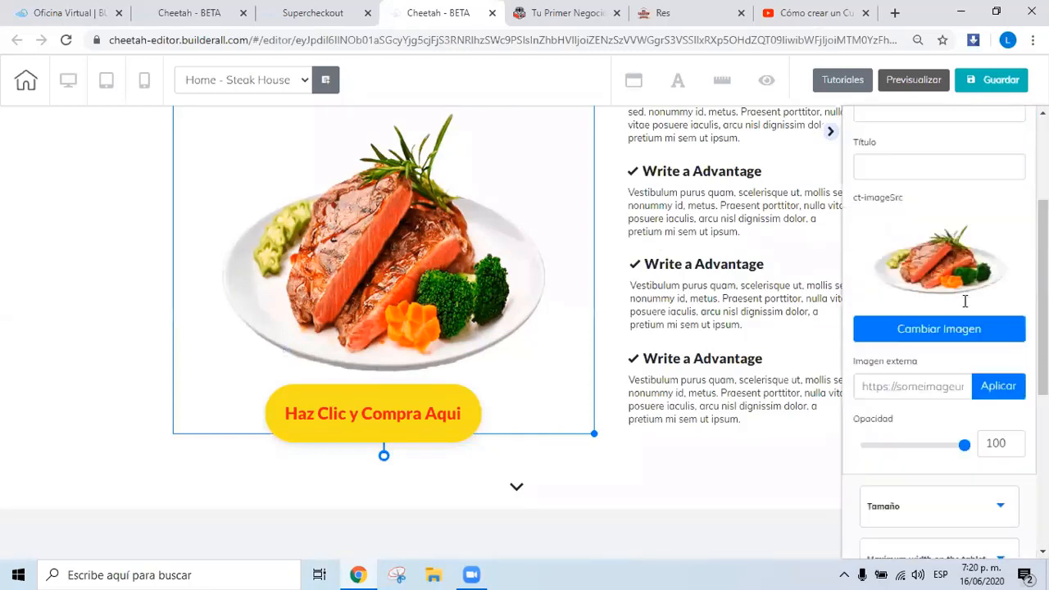
scroll(965, 302, down, 1)
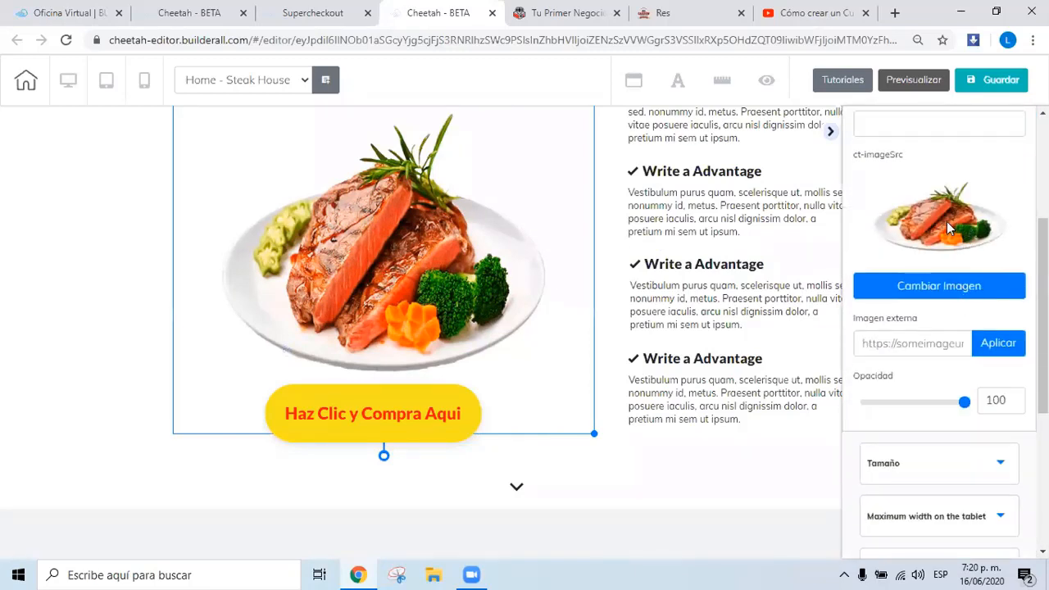
right_click(948, 228)
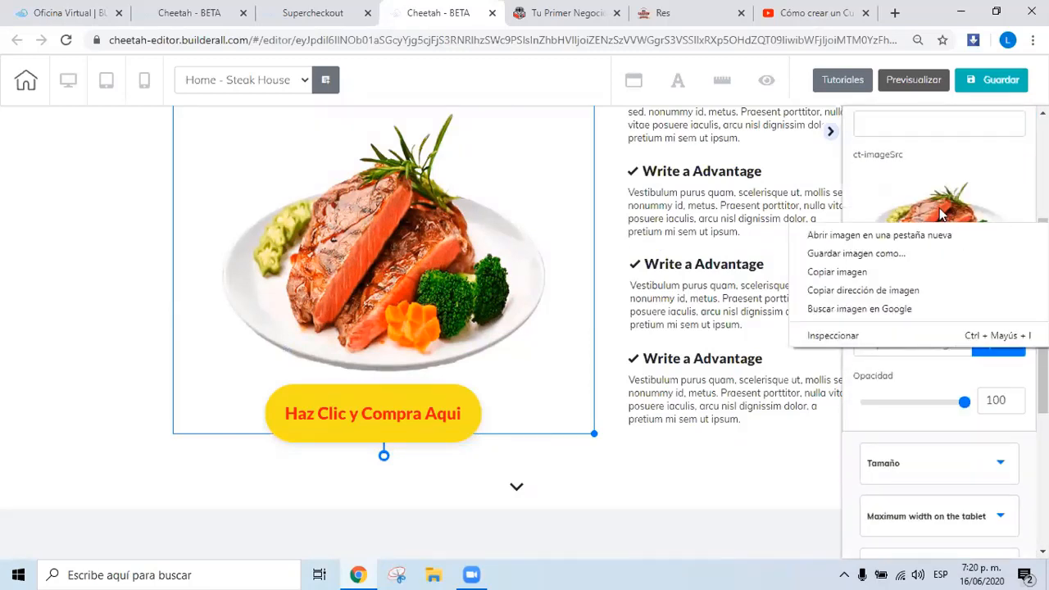
click(856, 258)
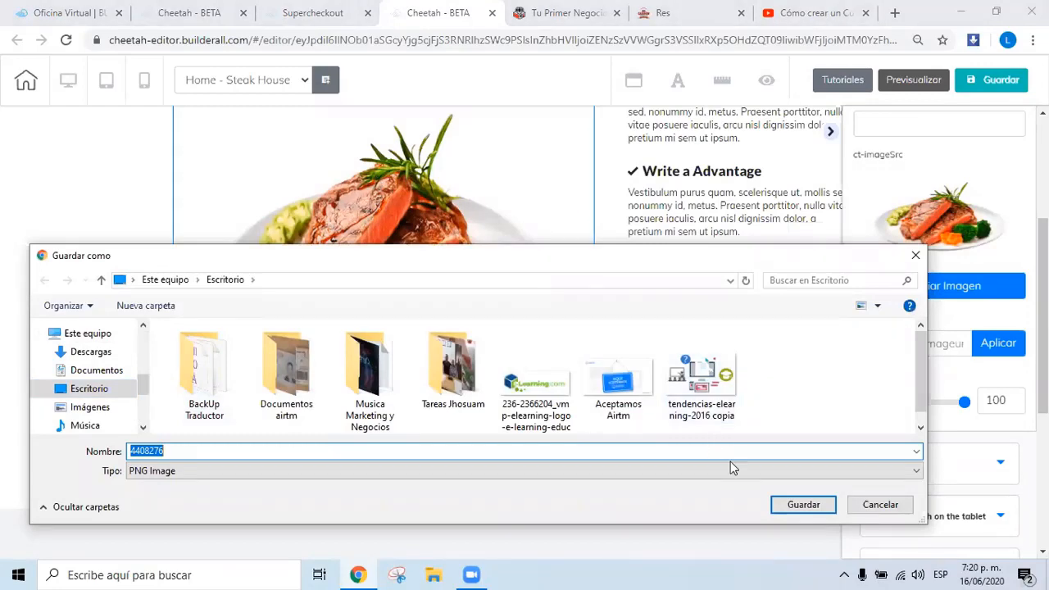
text(Carne)
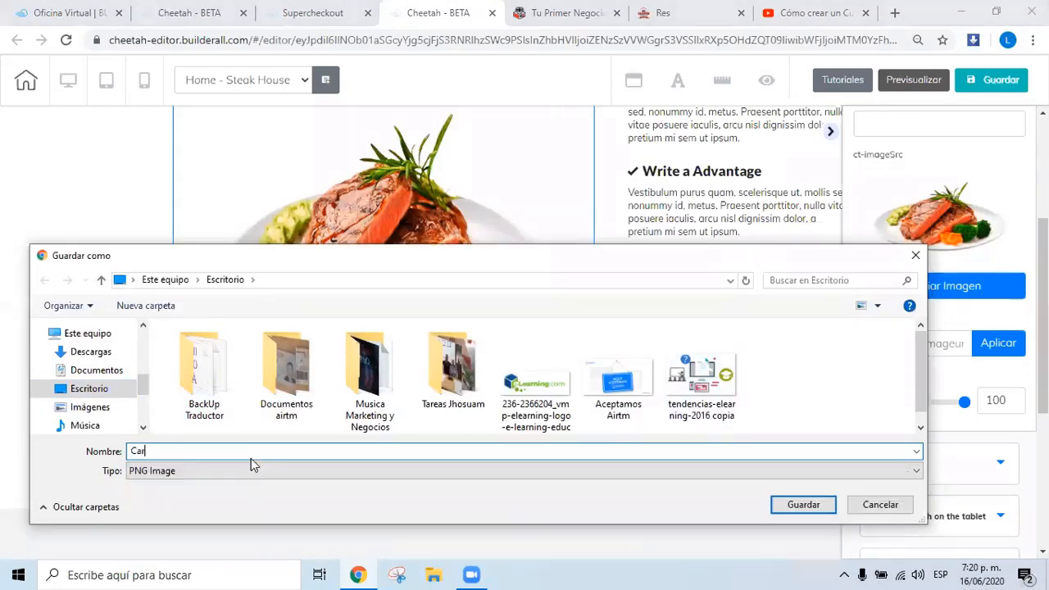
click(804, 503)
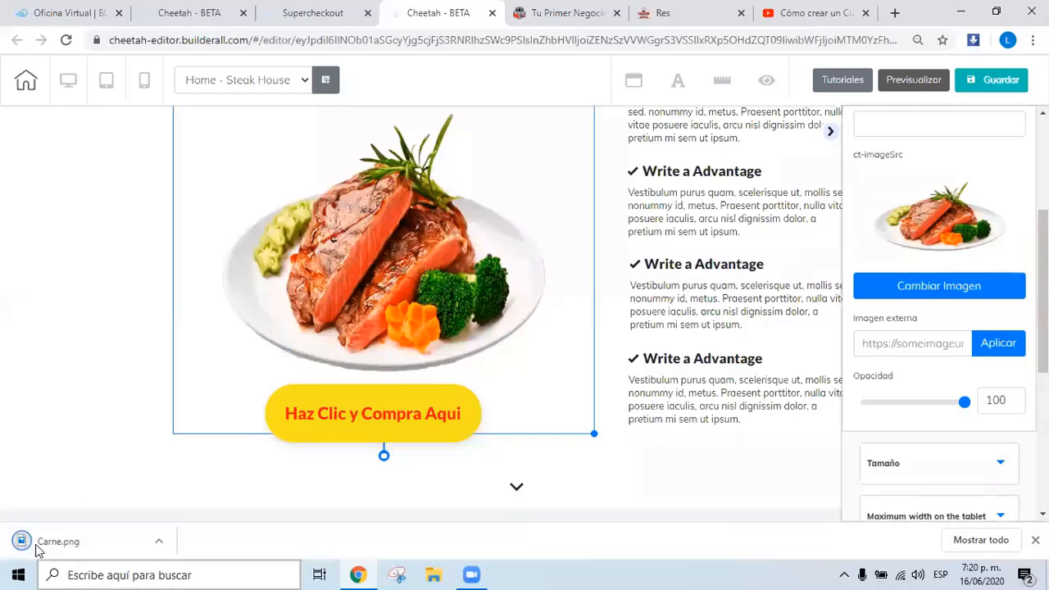
- Upload the Carne image from the desktop as the Supercheckout product picture, enlarging the crop to include the whole plate
click(324, 10)
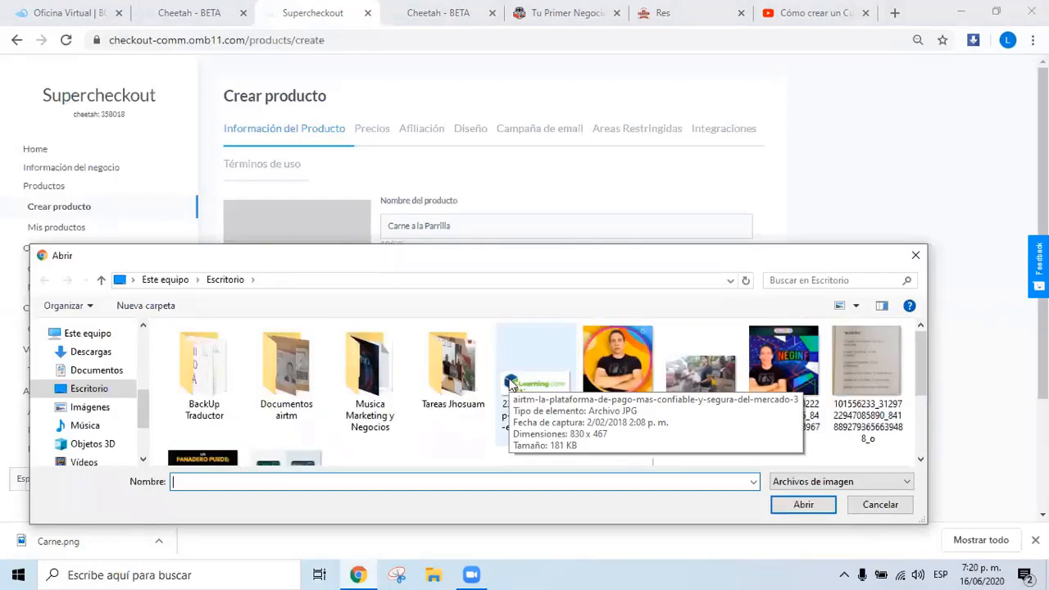
scroll(510, 384, down, 2)
click(619, 361)
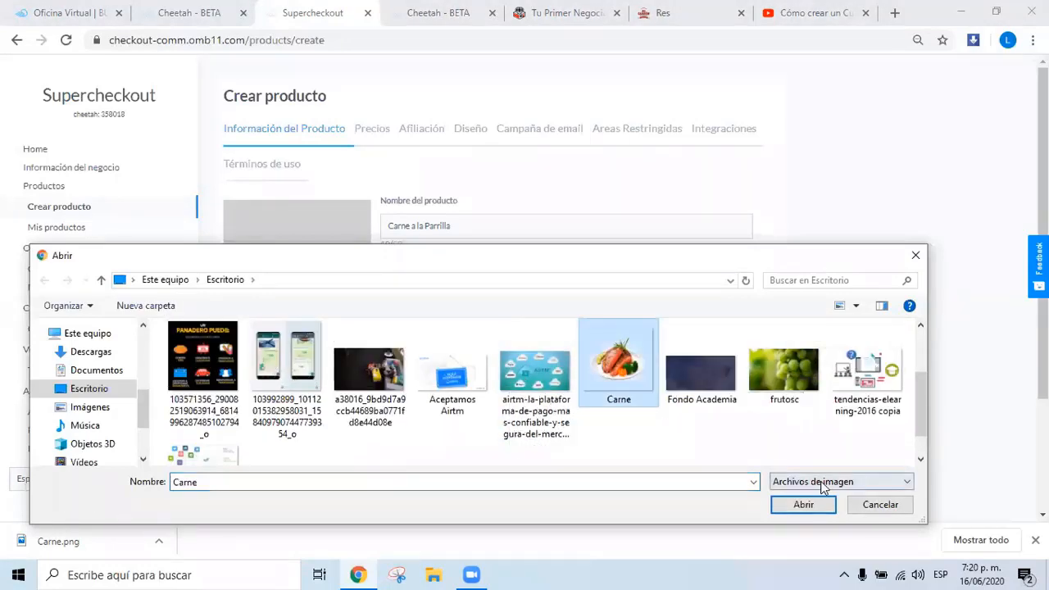
click(808, 503)
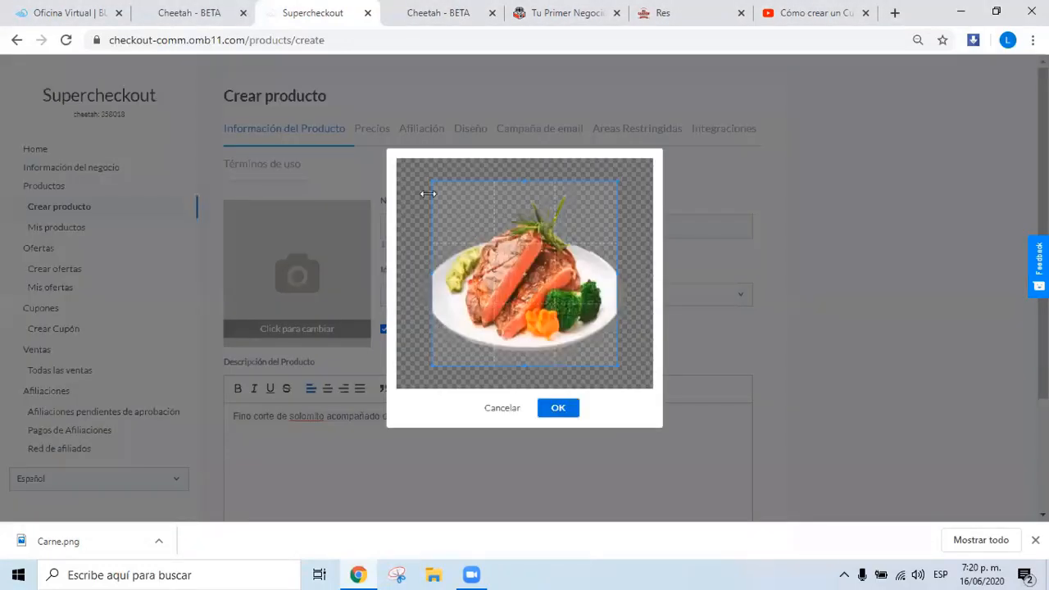
drag(429, 180, 415, 172)
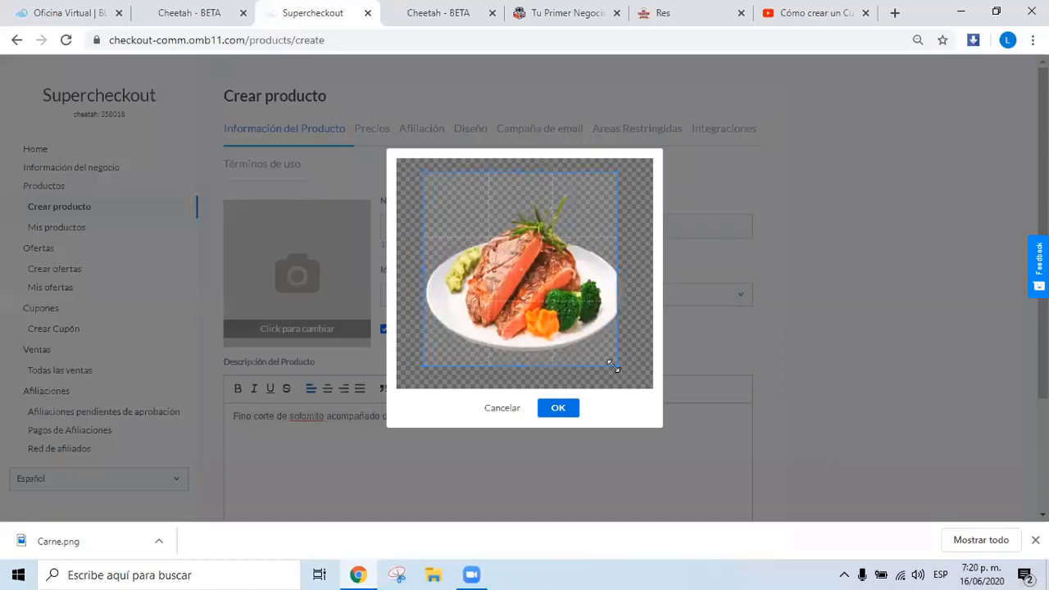
drag(615, 366, 629, 372)
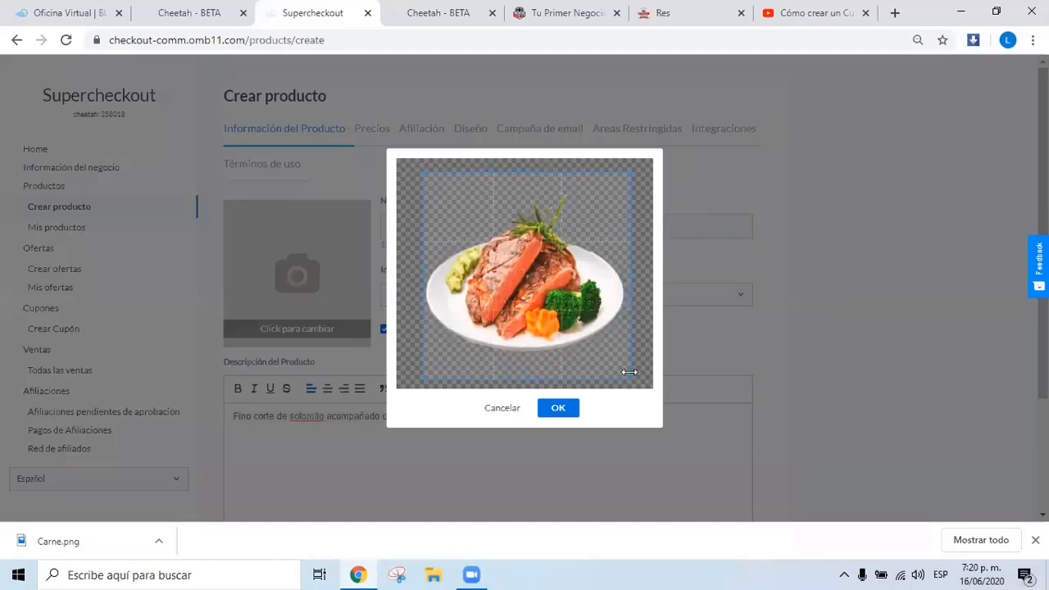
click(549, 410)
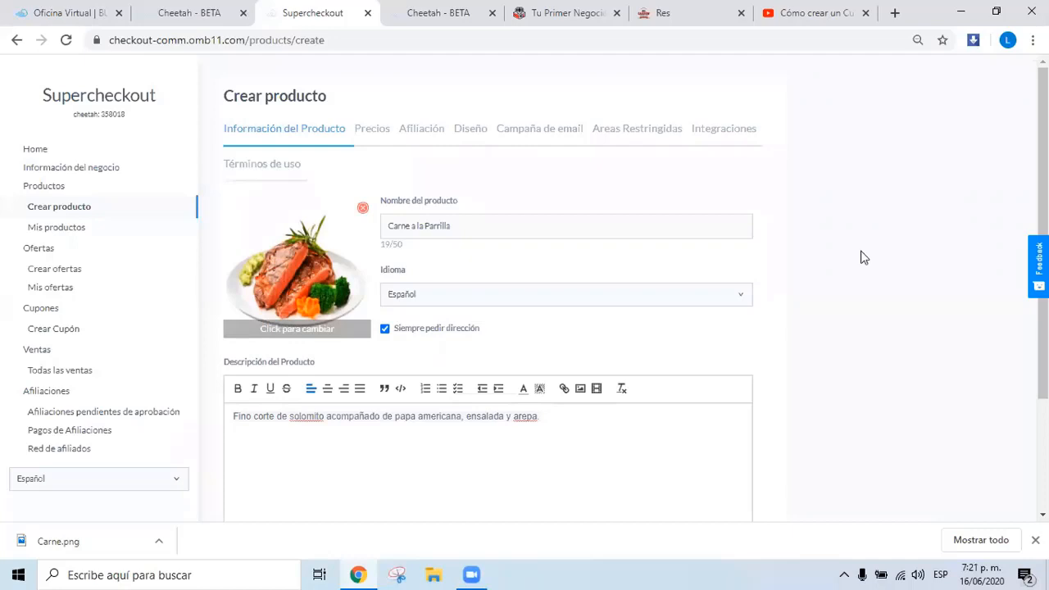
- Set the product type to Físico and its category to "Comida ó bebidas", and continue to the pricing stage
scroll(778, 296, down, 2)
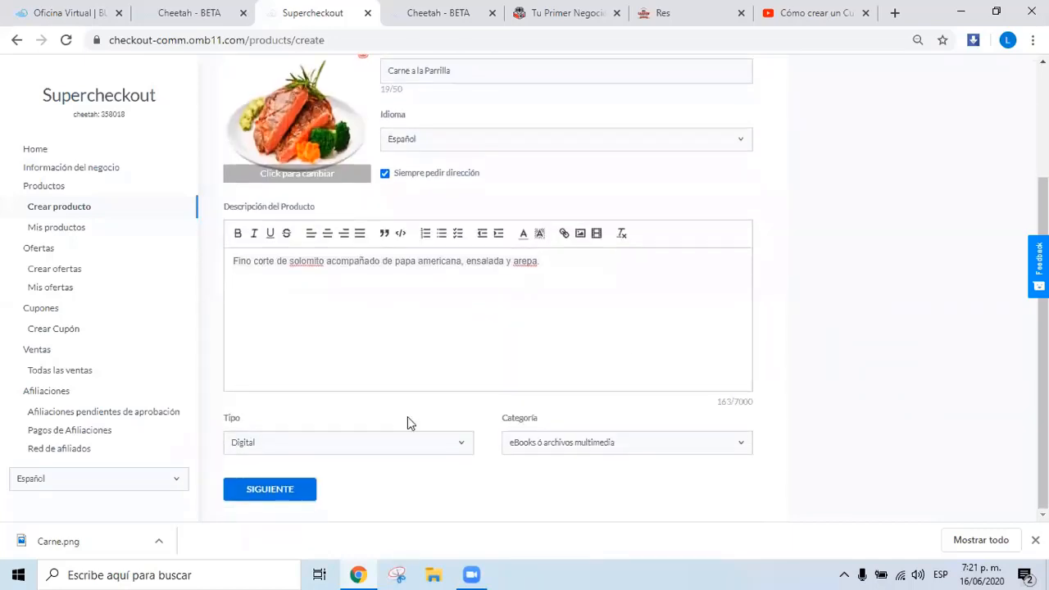
click(253, 450)
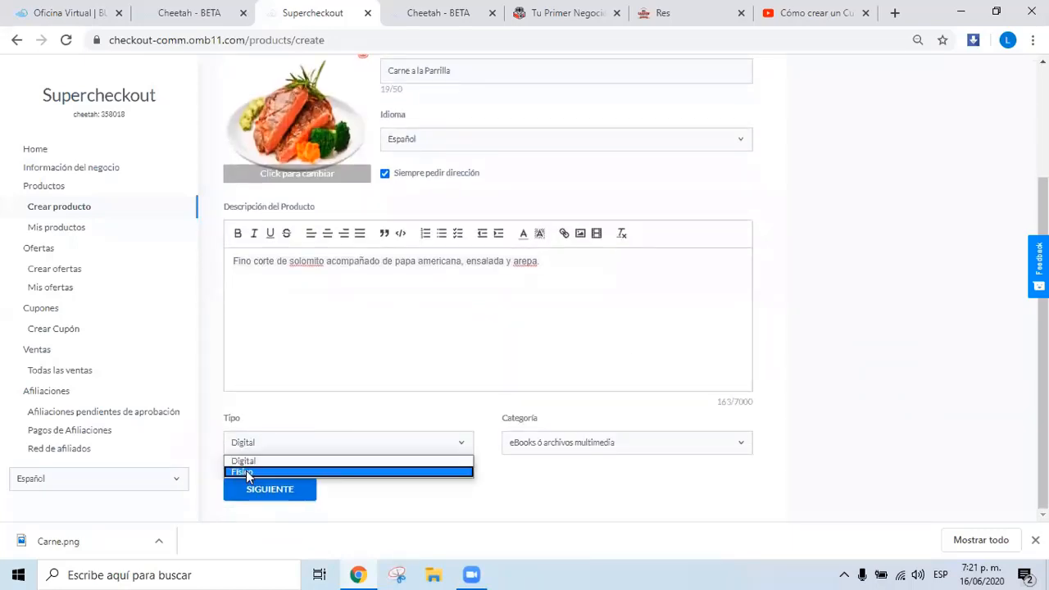
click(246, 471)
click(569, 447)
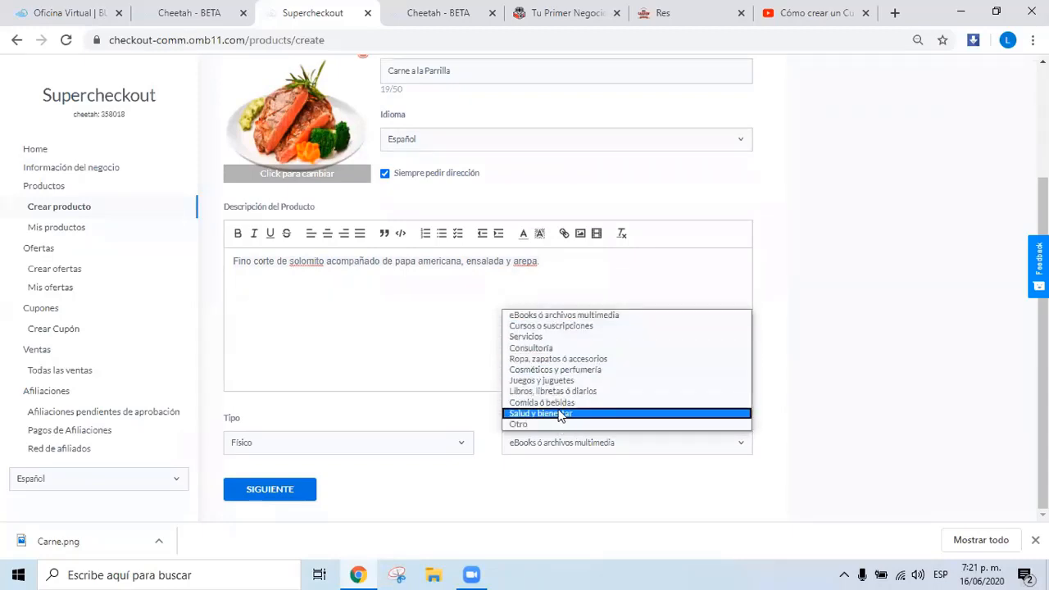
click(529, 404)
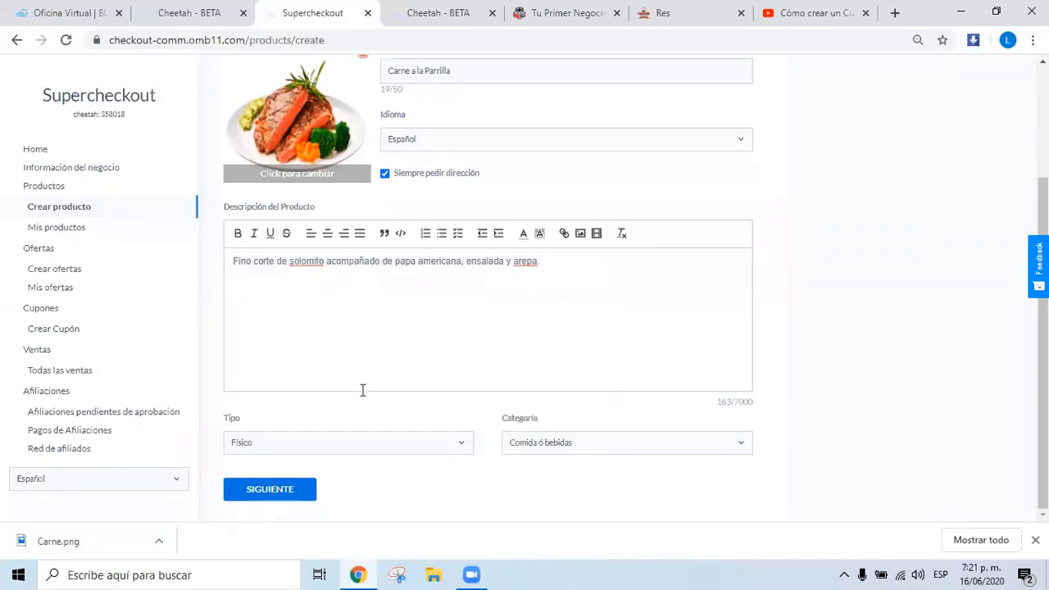
click(270, 489)
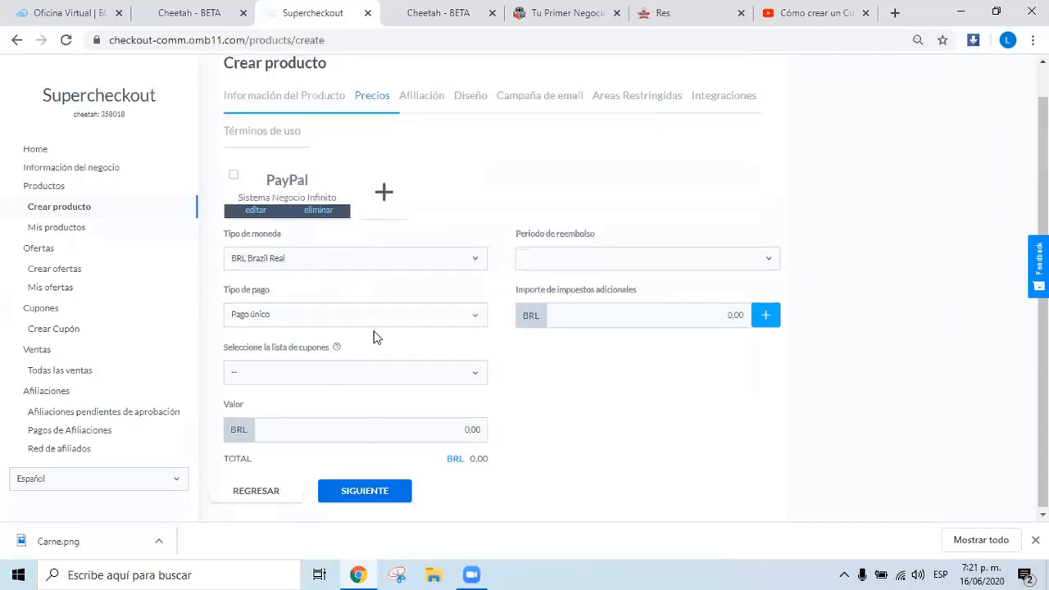
- Open the configuration for an additional payment method and examine the PayPal and Stripe setup instructions and required fields
scroll(373, 332, up, 1)
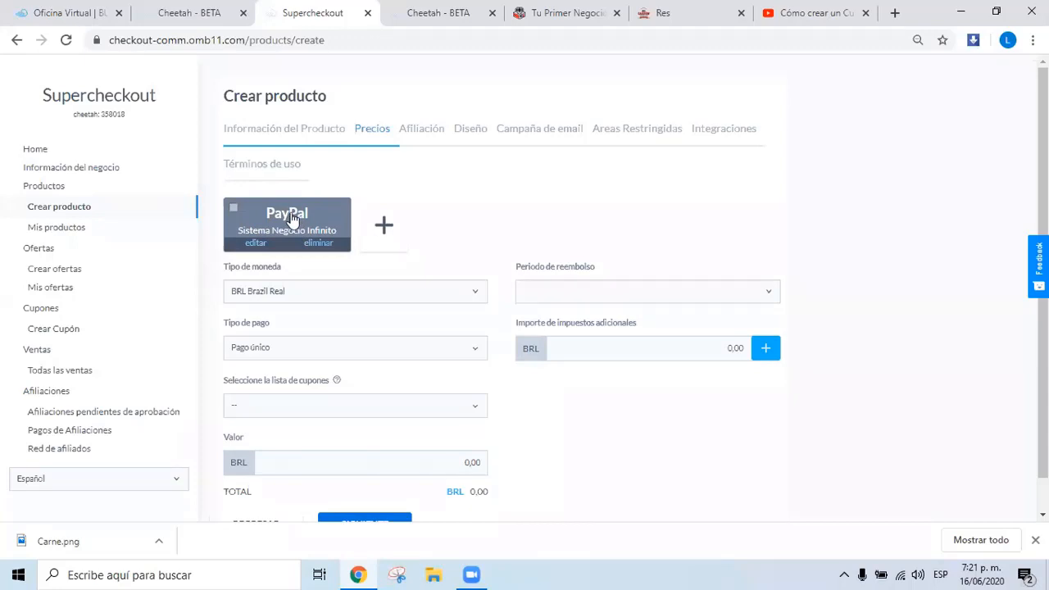
click(385, 233)
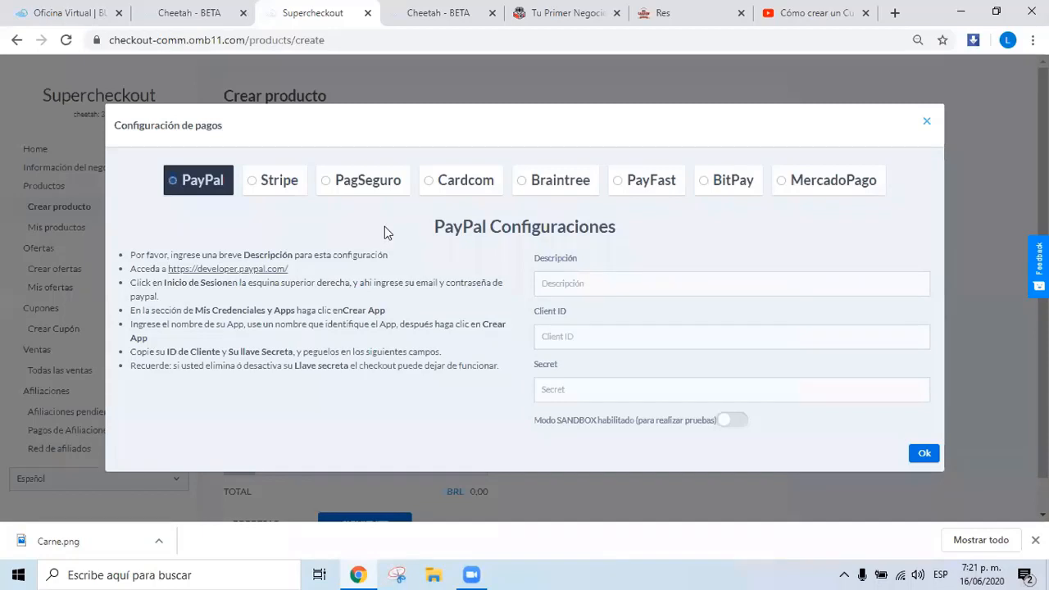
click(280, 187)
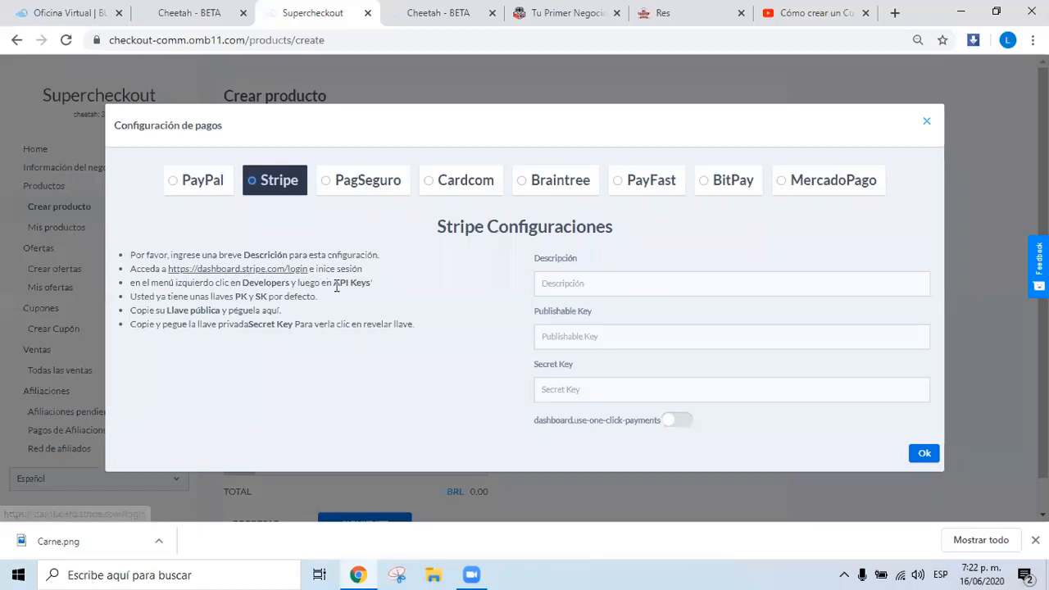
mouse_move(333, 283)
mouse_down()
mouse_move(365, 284)
mouse_move(349, 283)
mouse_up()
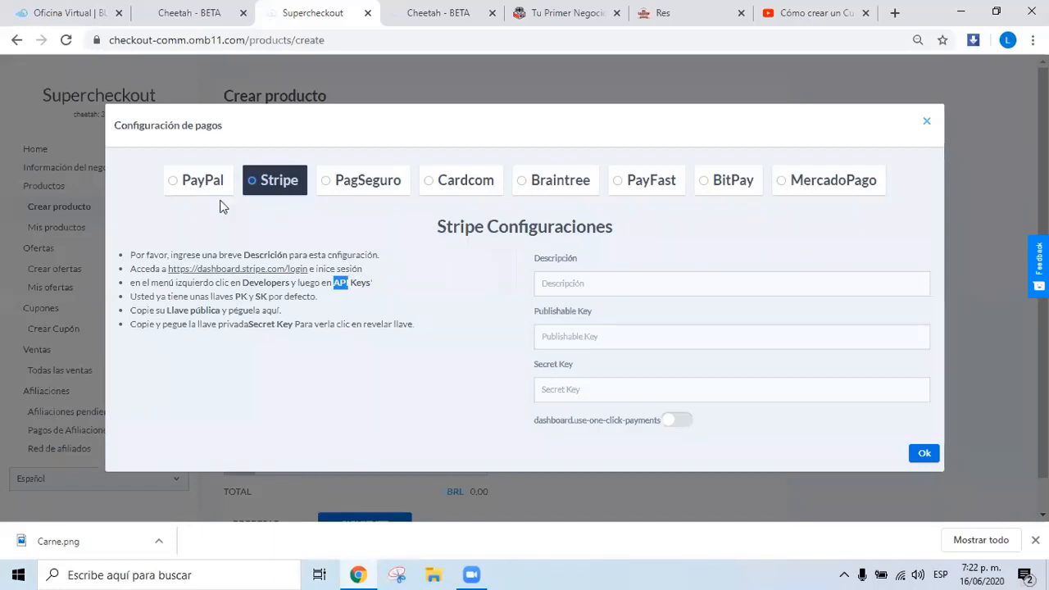
click(187, 182)
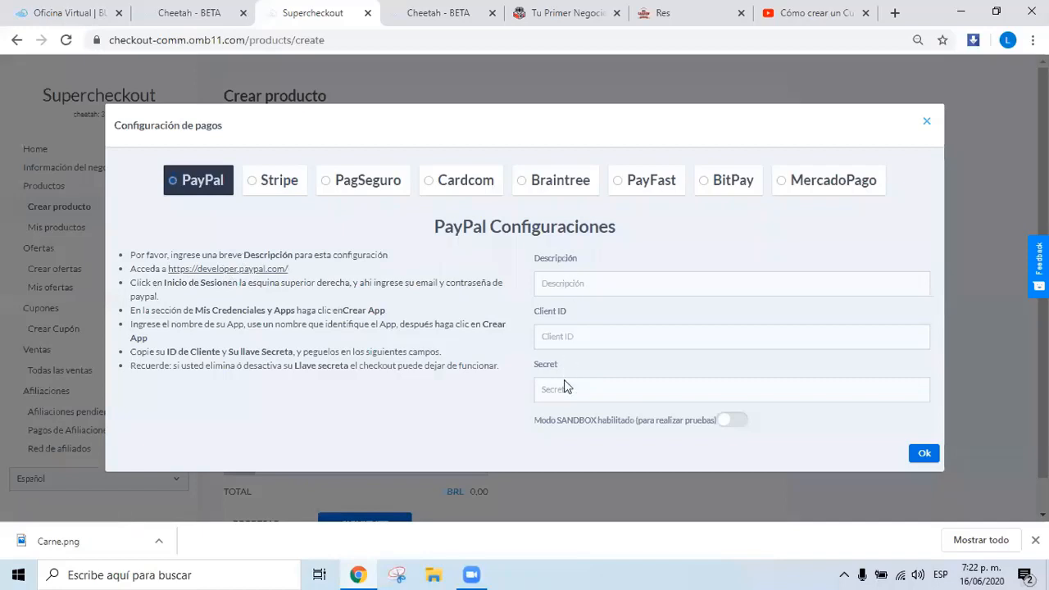
click(282, 182)
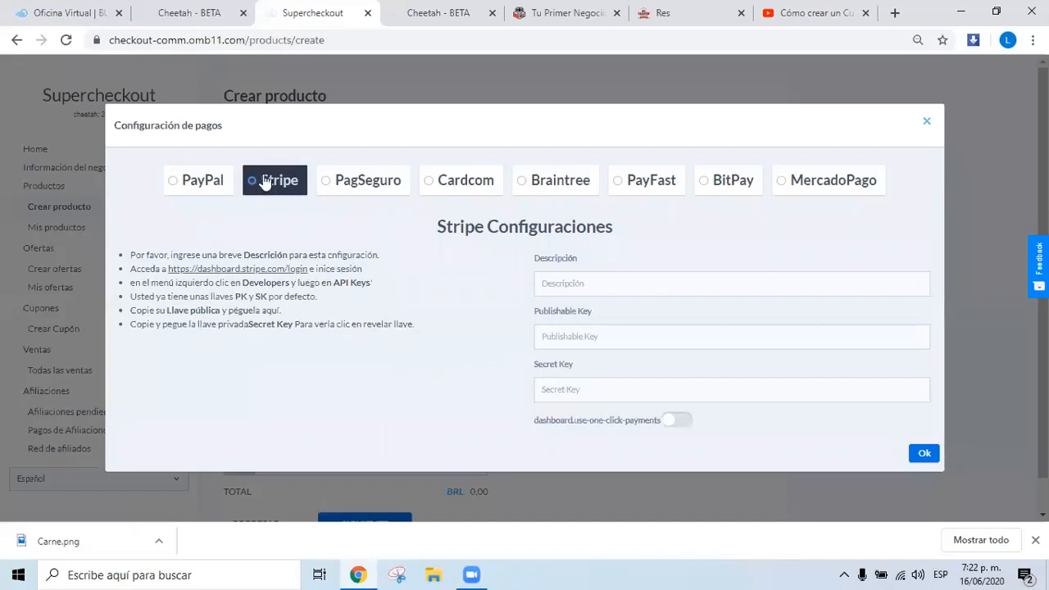
- Examine the PagSeguro and Cardcom setup instructions and open Cardcom's login site from its link
click(349, 181)
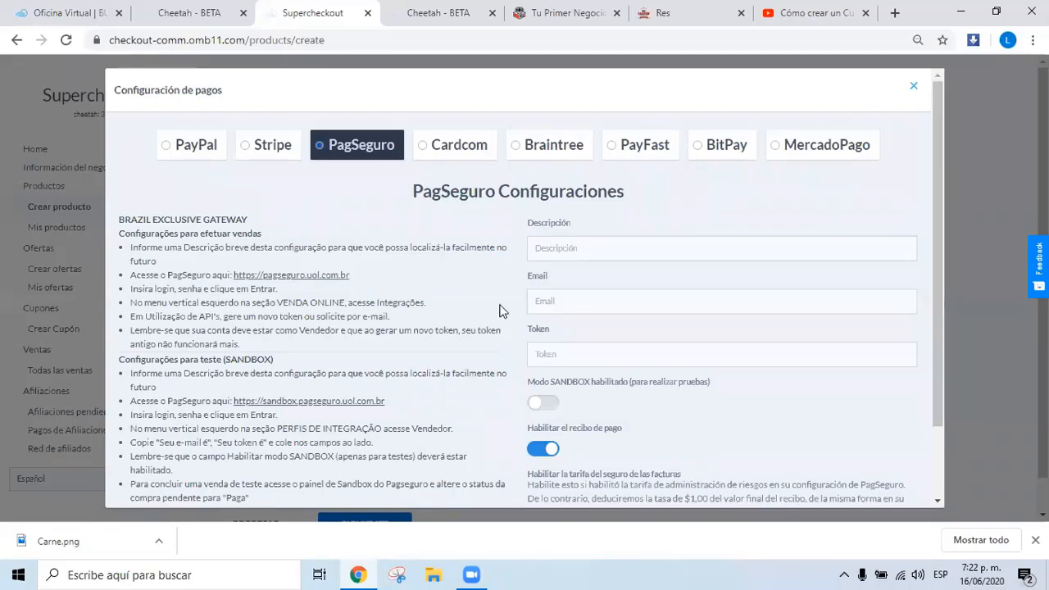
scroll(499, 306, down, 2)
scroll(503, 308, up, 2)
click(465, 149)
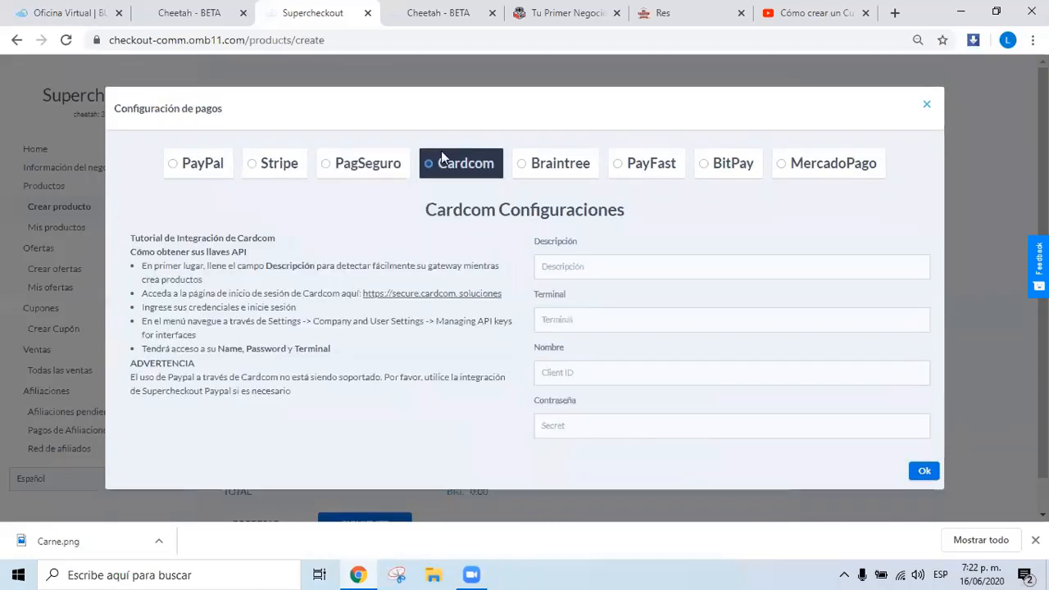
click(435, 295)
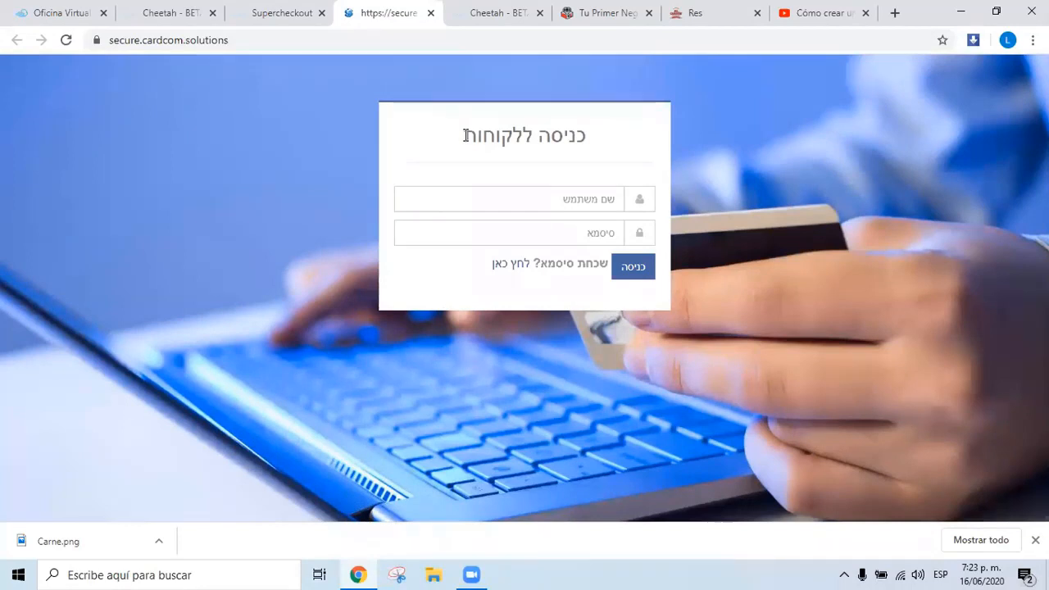
- Examine the heading, login fields and password recovery text on Cardcom's customer login page, and close the page
drag(466, 136, 590, 141)
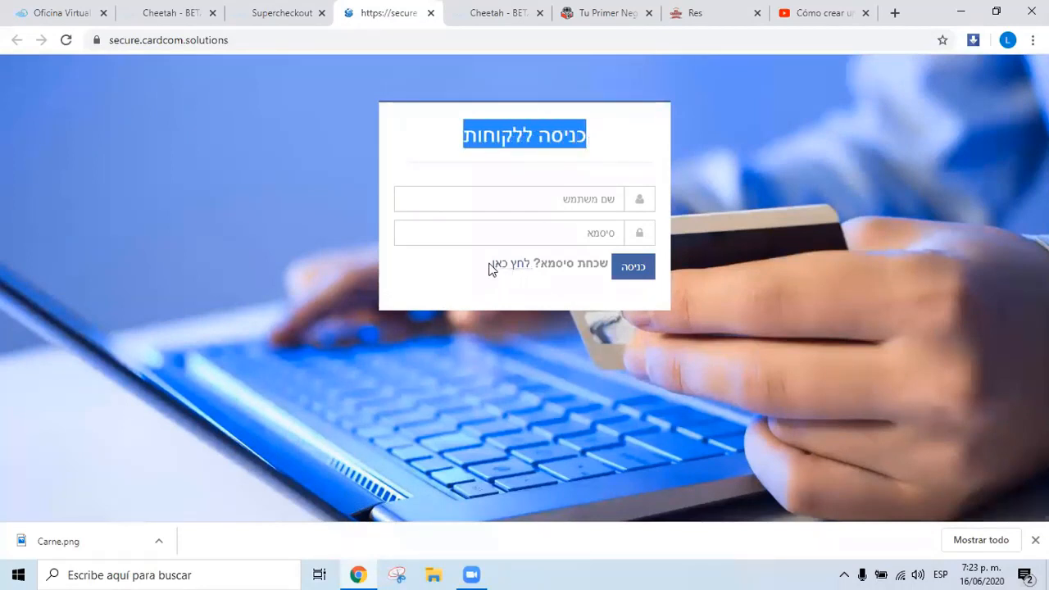
drag(490, 268, 609, 269)
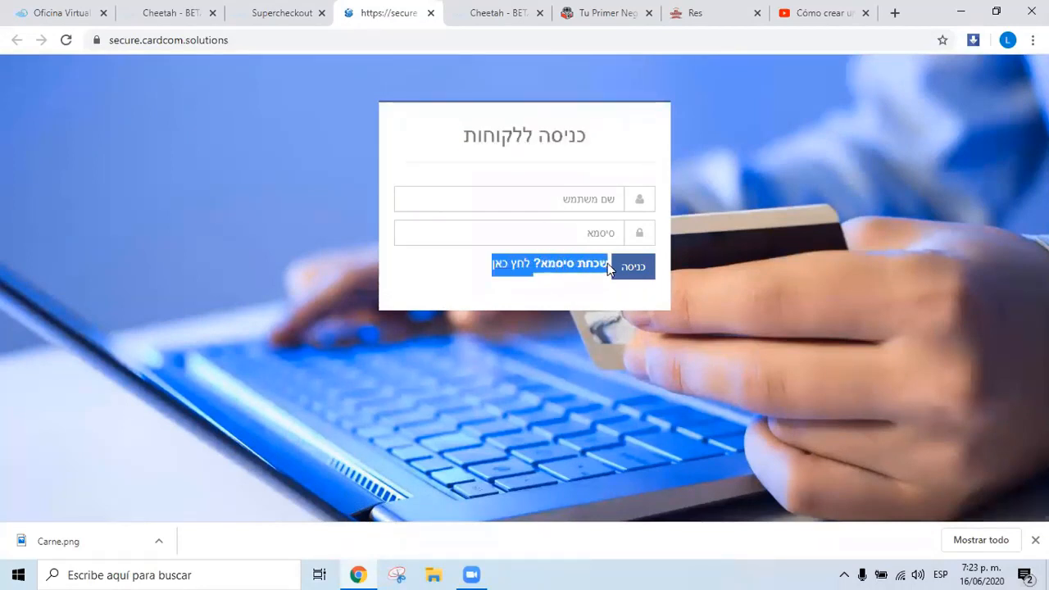
click(593, 198)
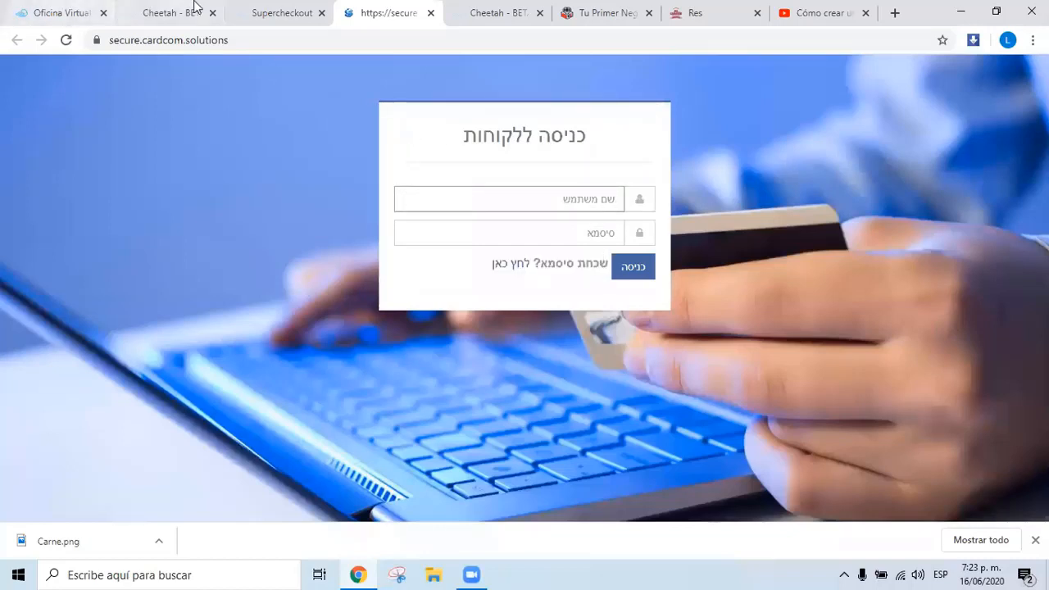
click(431, 13)
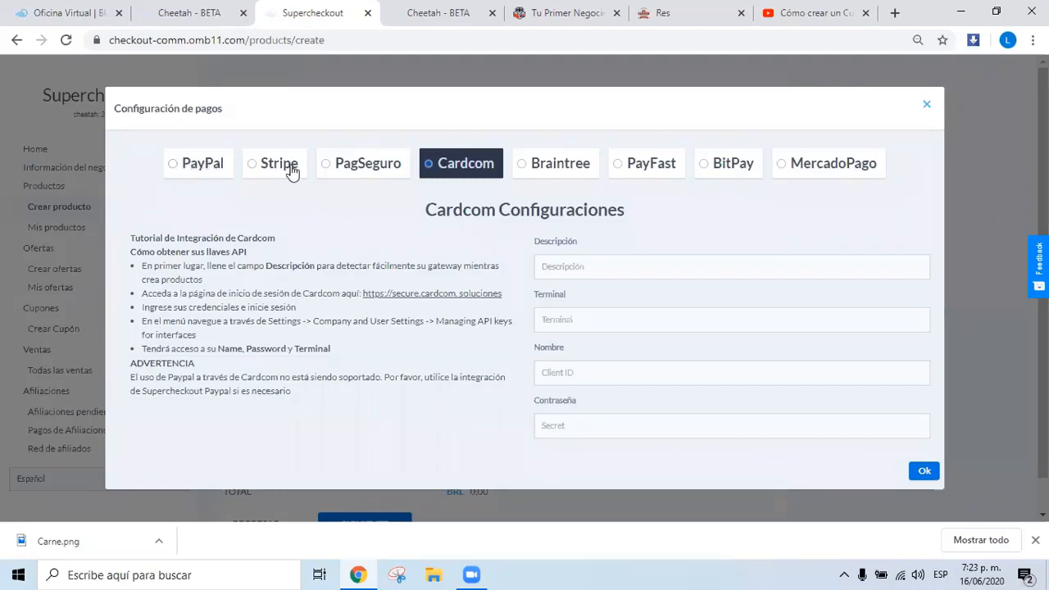
- Examine the Braintree setup instructions and required fields, view Braintree's login page from its link, and close the page
click(551, 165)
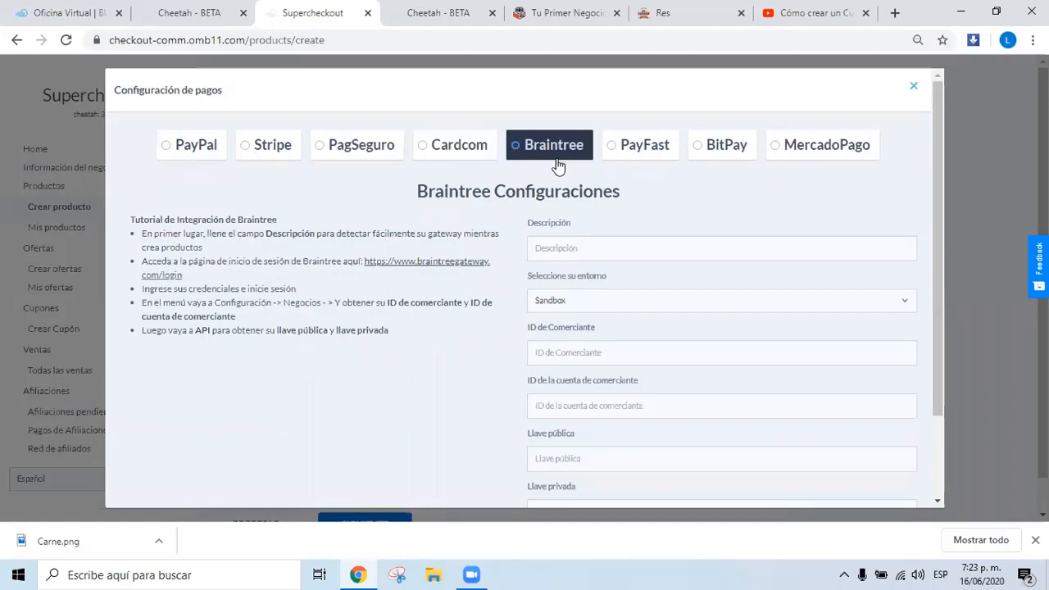
click(435, 271)
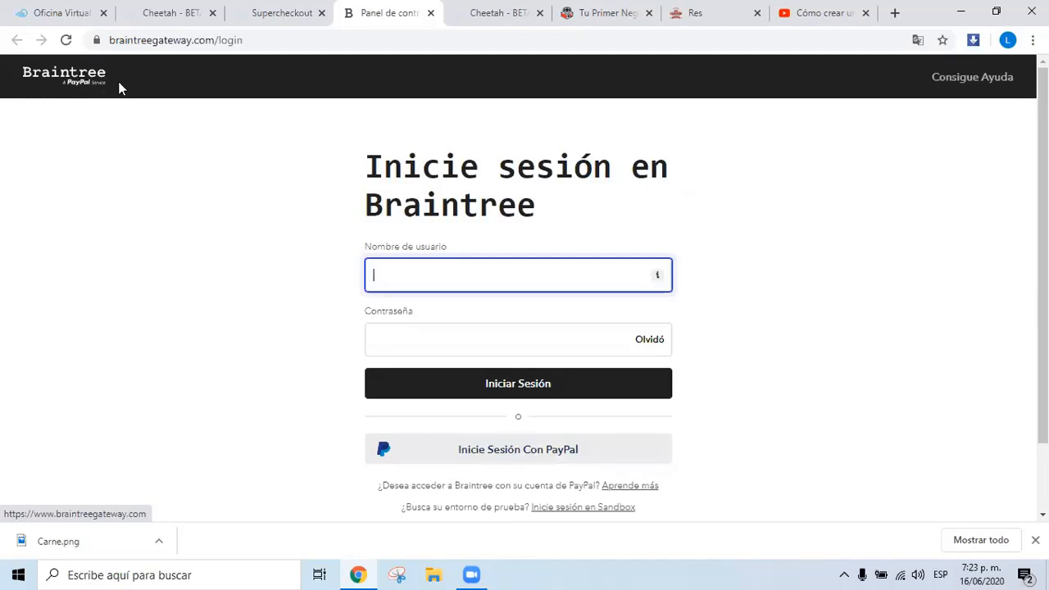
click(431, 13)
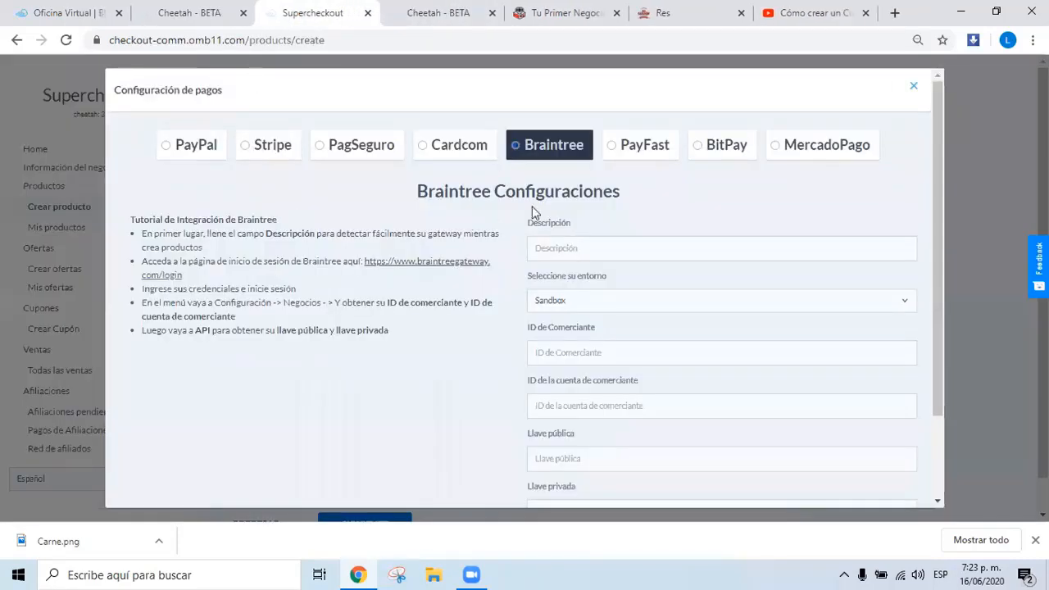
- Examine the PayFast setup instructions and read the linked site's company information, noting the country it serves
click(650, 153)
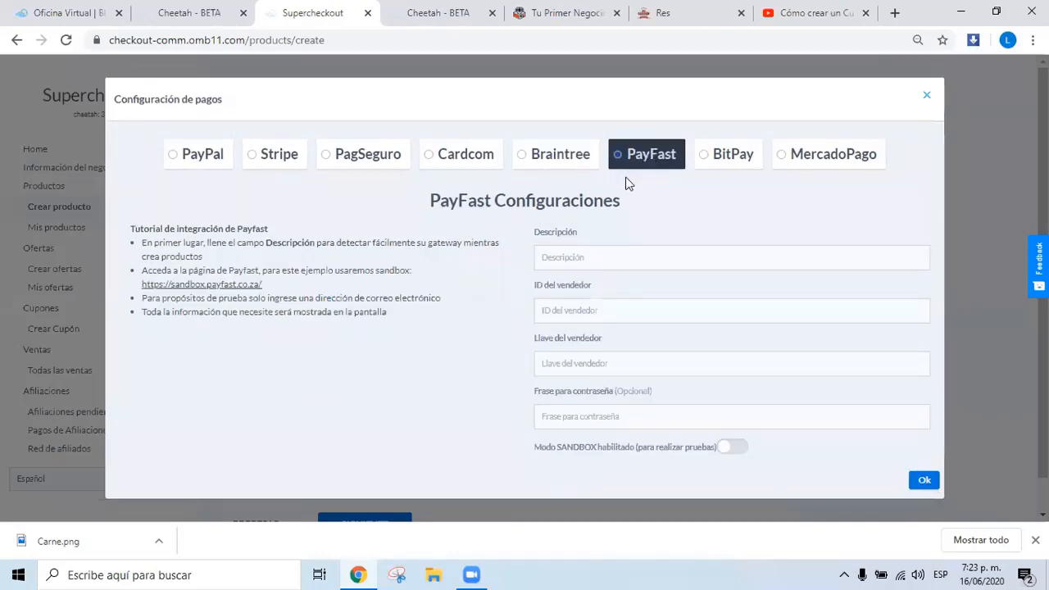
click(203, 285)
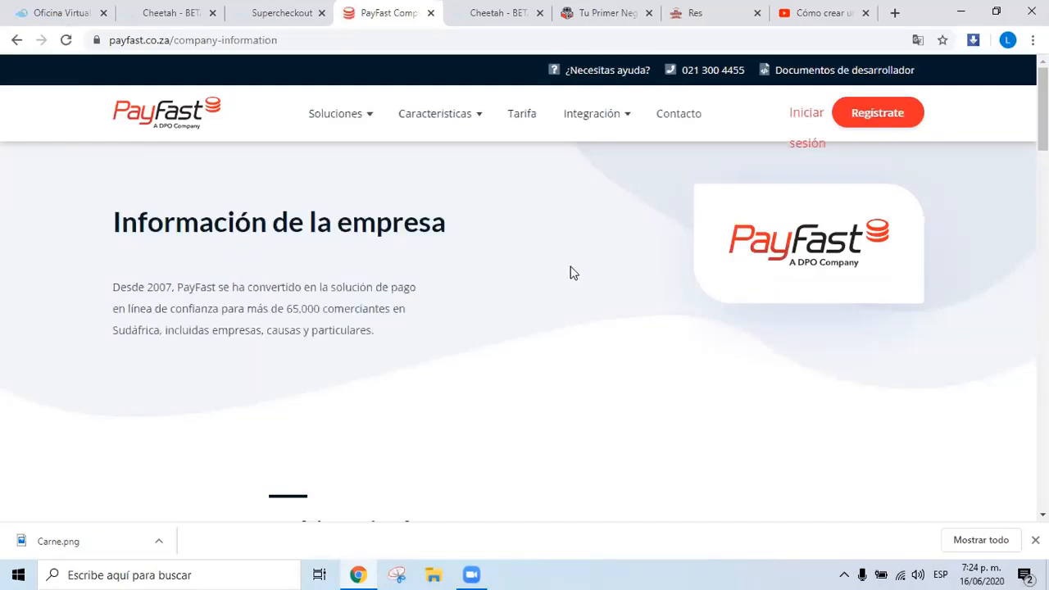
scroll(574, 273, down, 2)
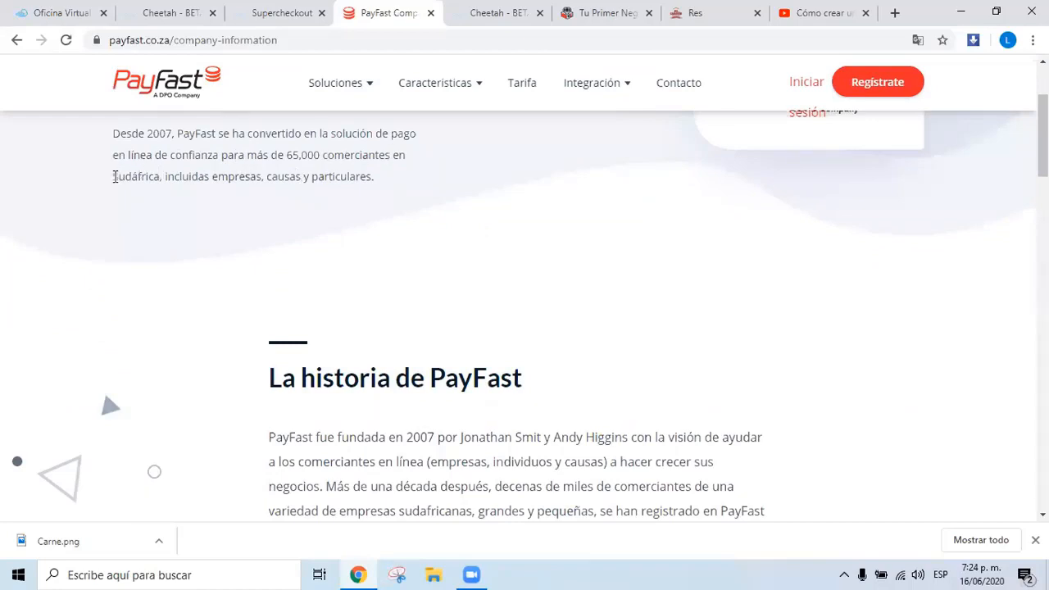
drag(115, 177, 167, 175)
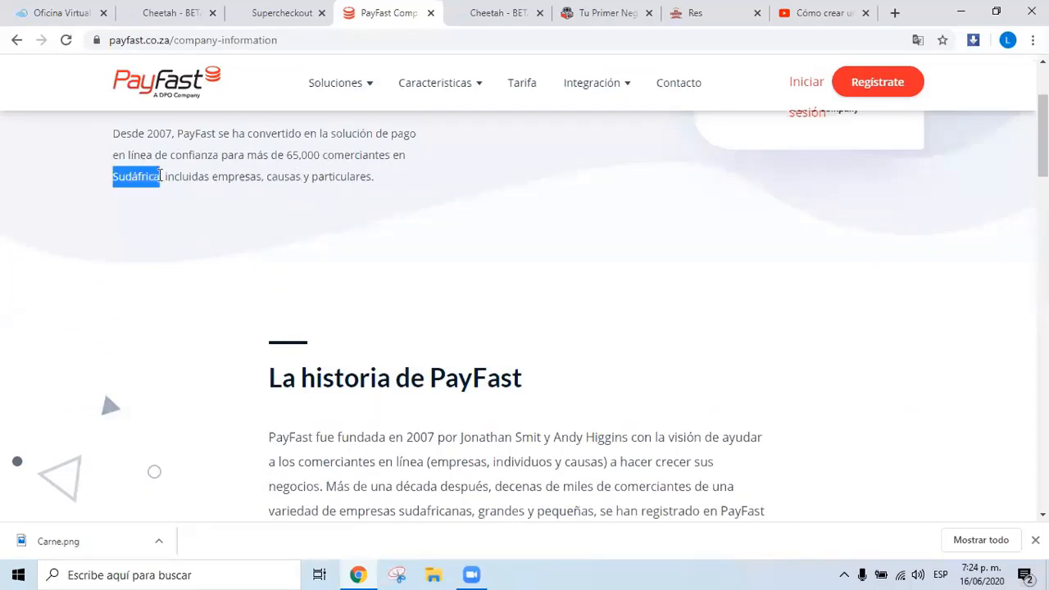
click(431, 13)
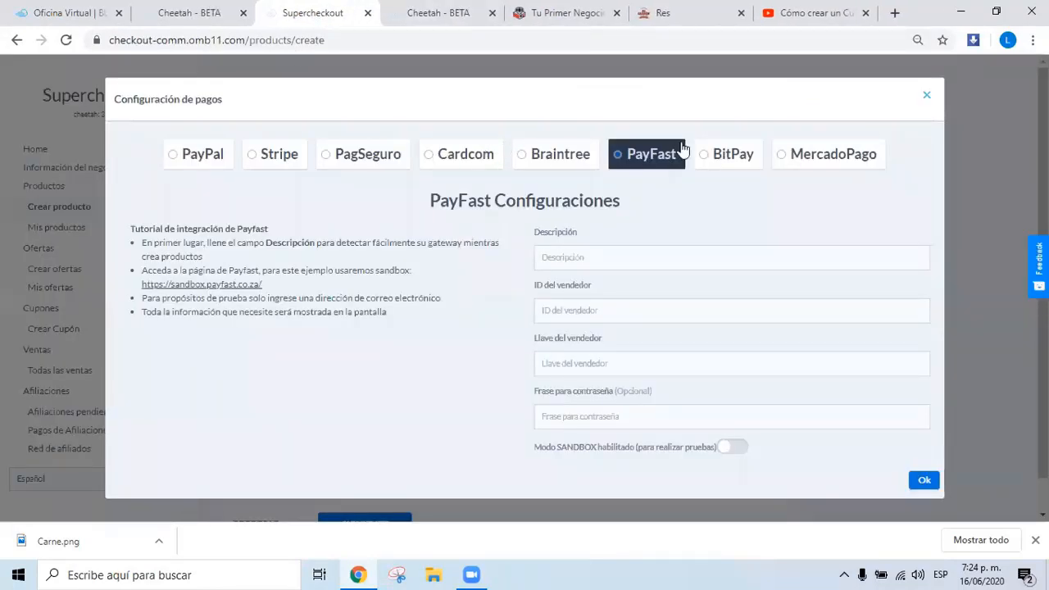
- Examine the BitPay setup instructions and look through the linked BitPay homepage, dismissing its translation and cookie notices
click(733, 160)
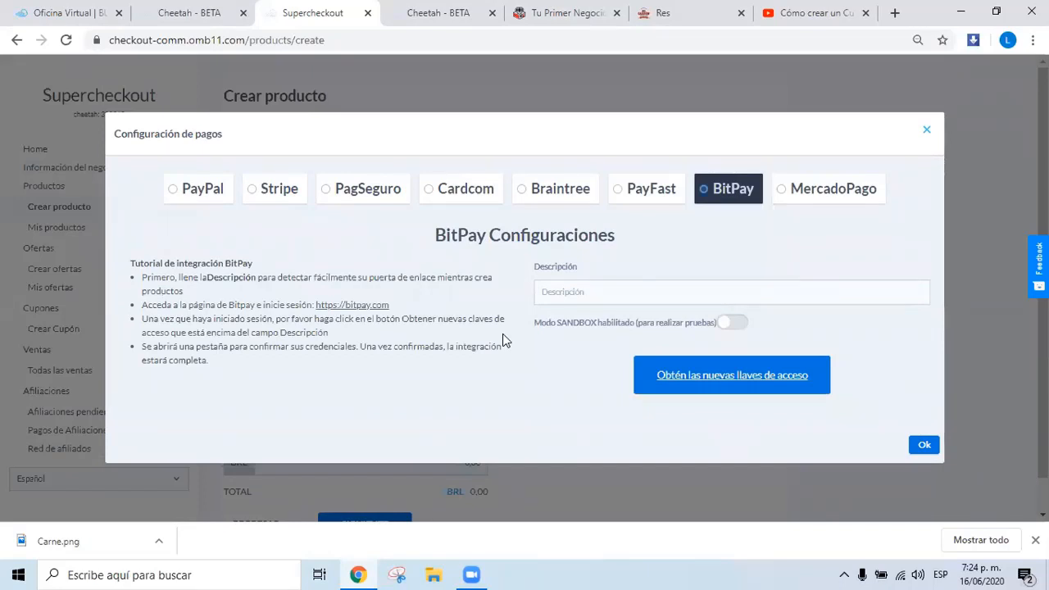
click(356, 305)
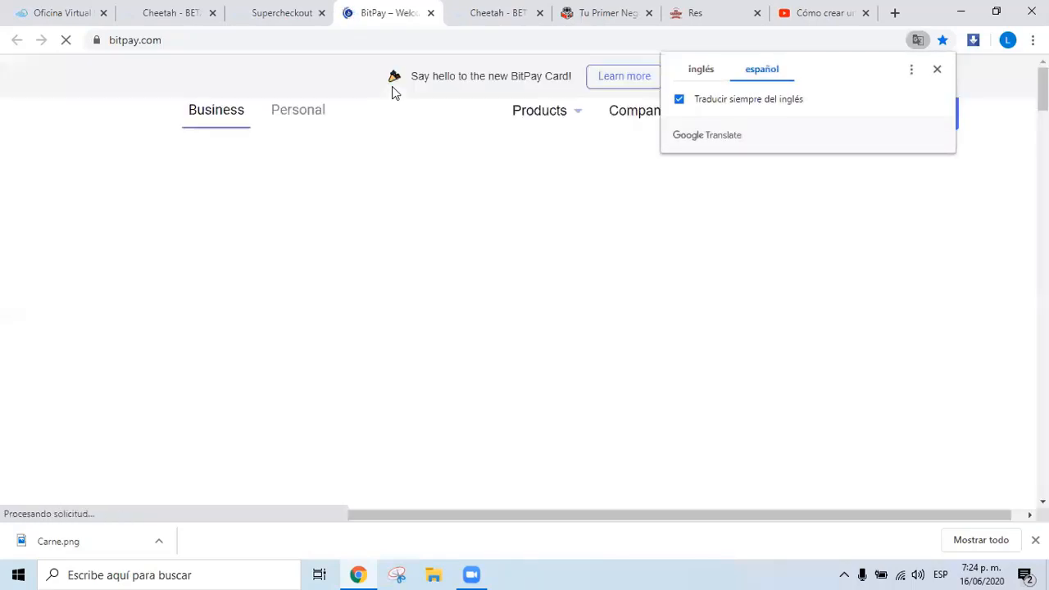
click(937, 70)
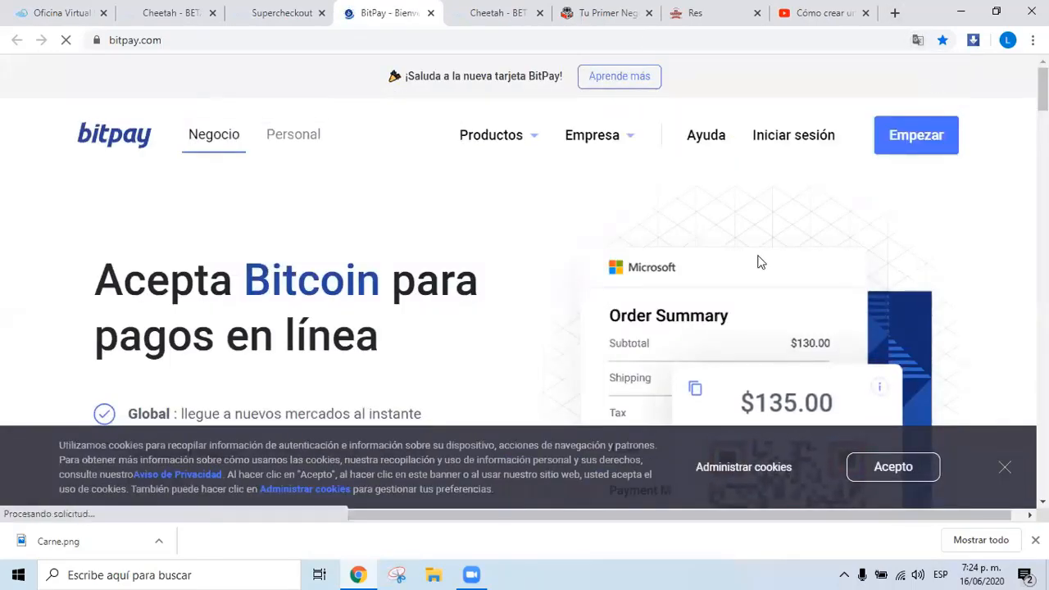
click(1006, 467)
scroll(300, 309, down, 3)
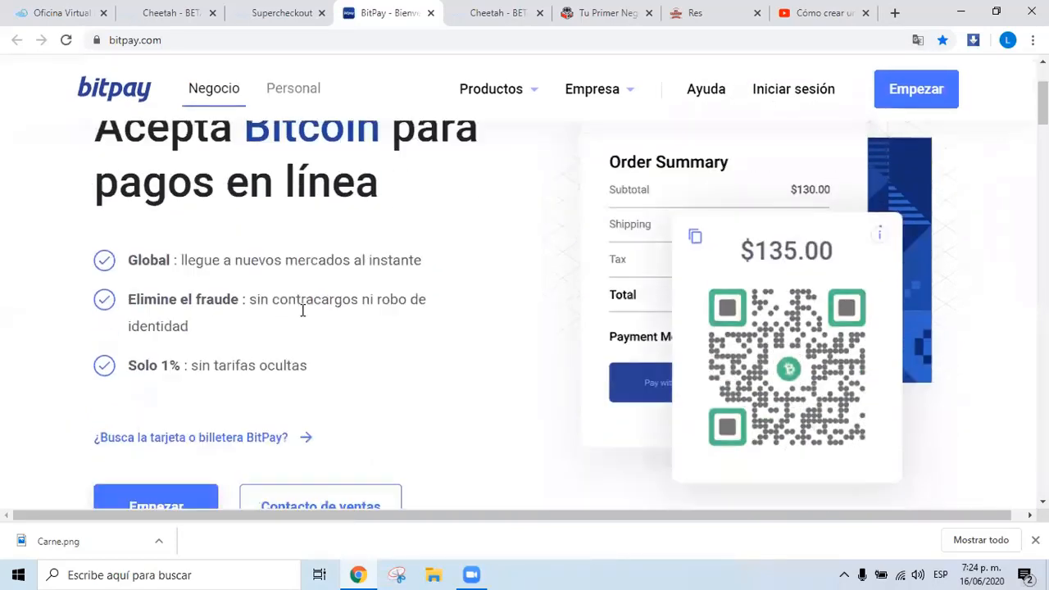
scroll(300, 316, down, 1)
scroll(300, 316, up, 5)
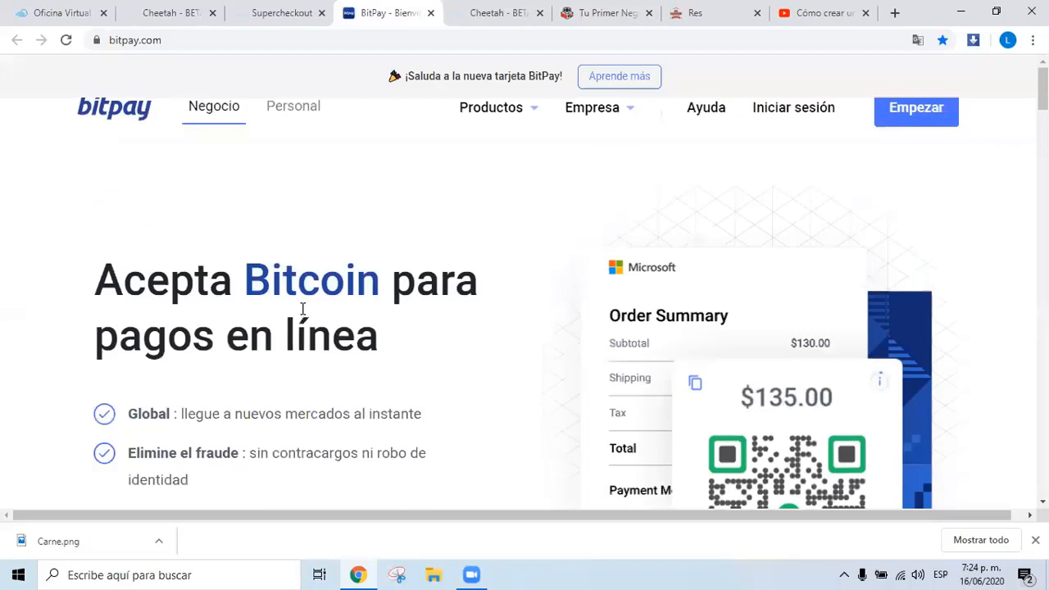
click(281, 14)
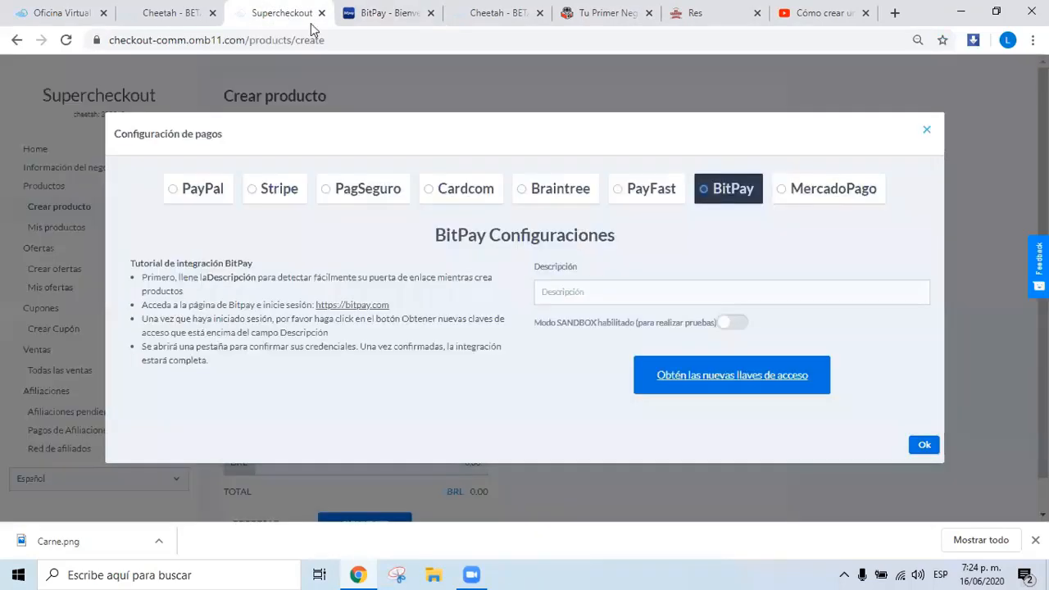
- Examine the MercadoPago and PayPal payment settings, and close the payment configuration without adding a method
click(832, 189)
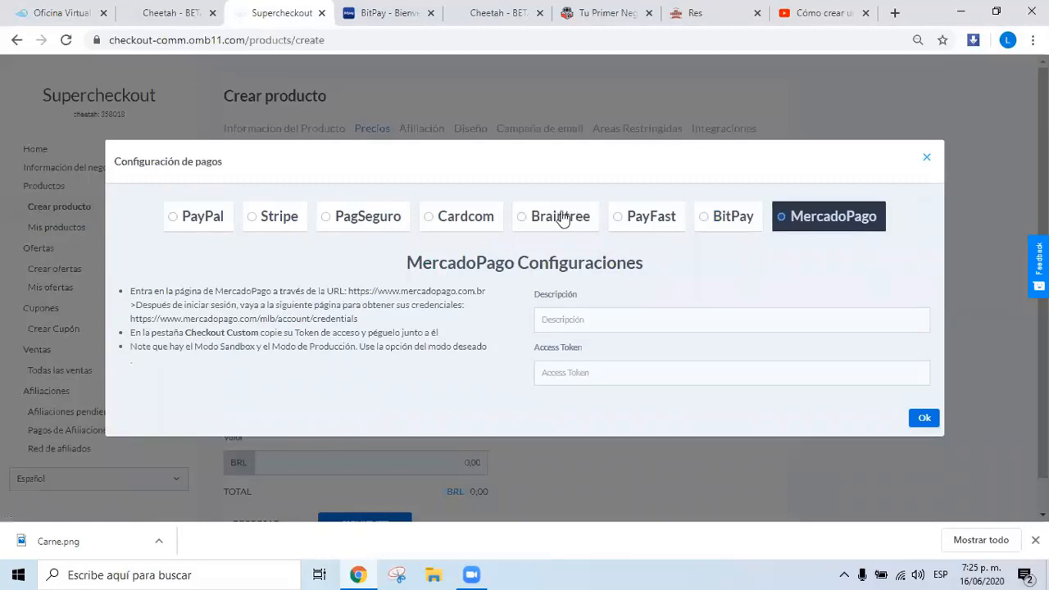
click(191, 220)
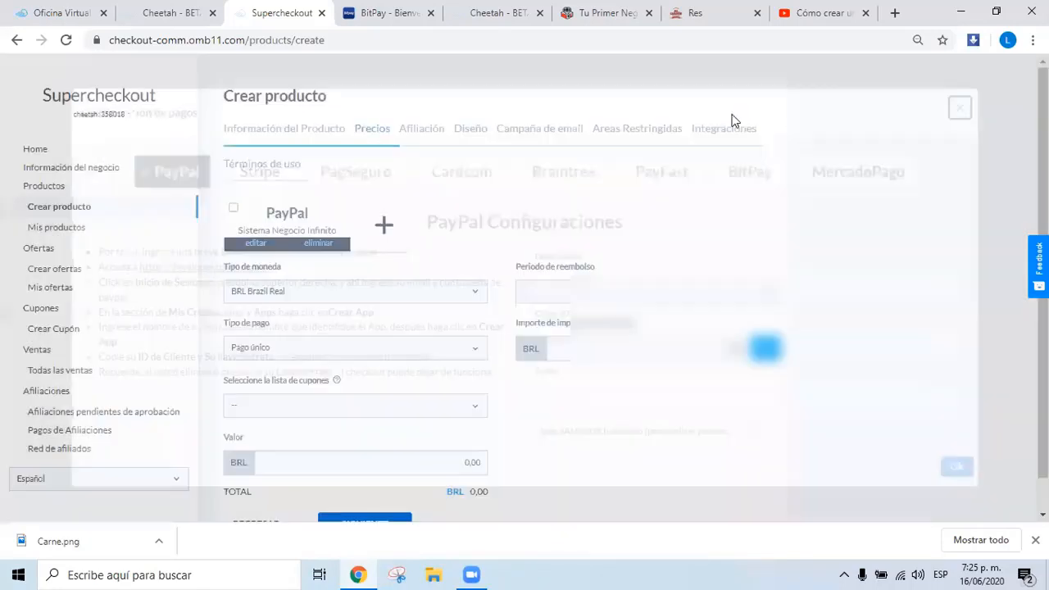
click(926, 122)
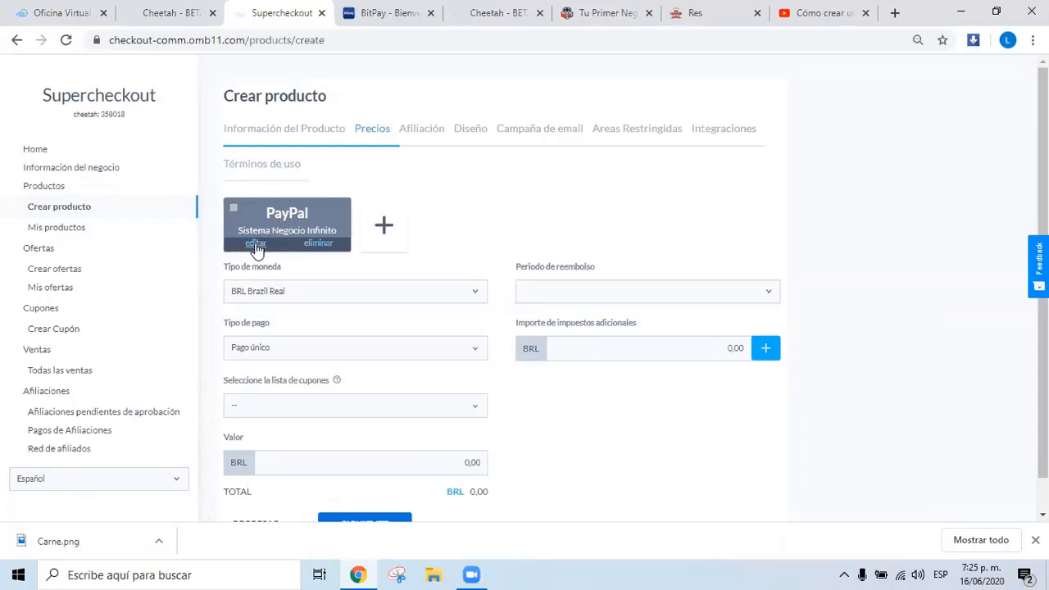
- Edit the existing PayPal payment method, clearing its description, Client ID and Secret and disabling sandbox mode
scroll(256, 249, down, 1)
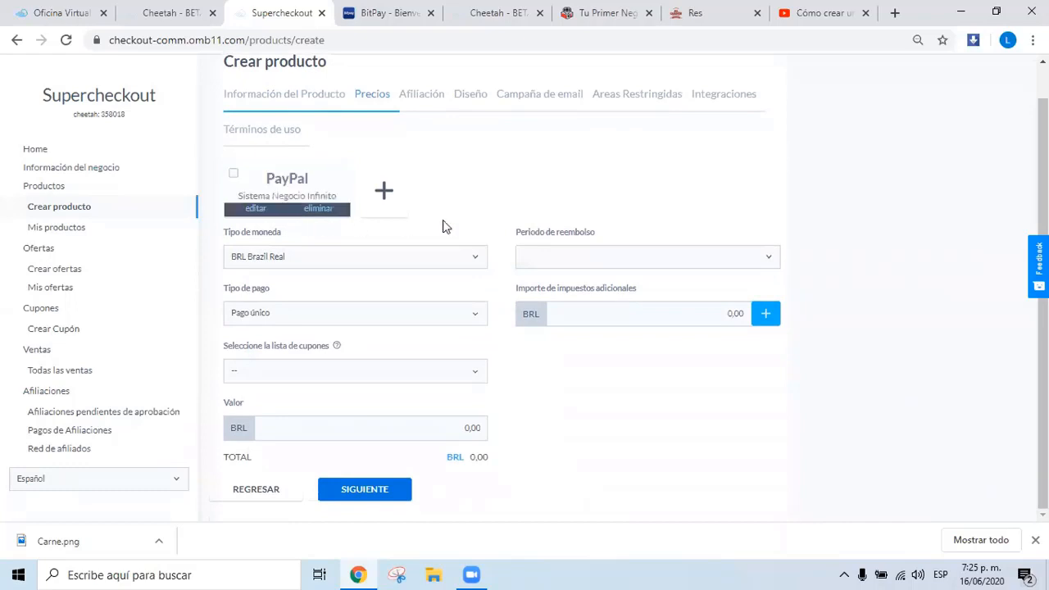
click(255, 210)
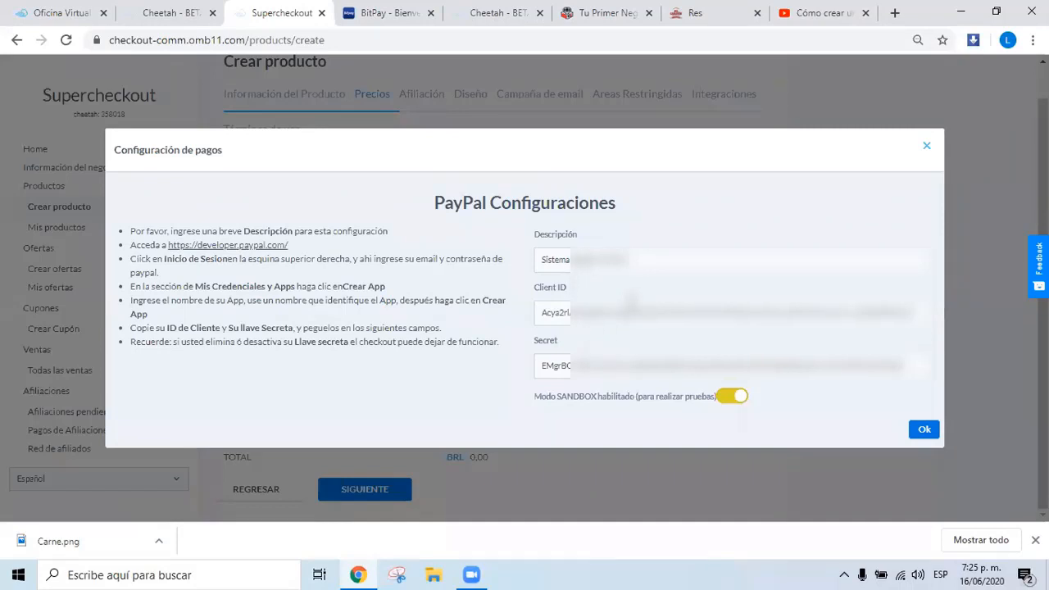
drag(644, 260, 466, 259)
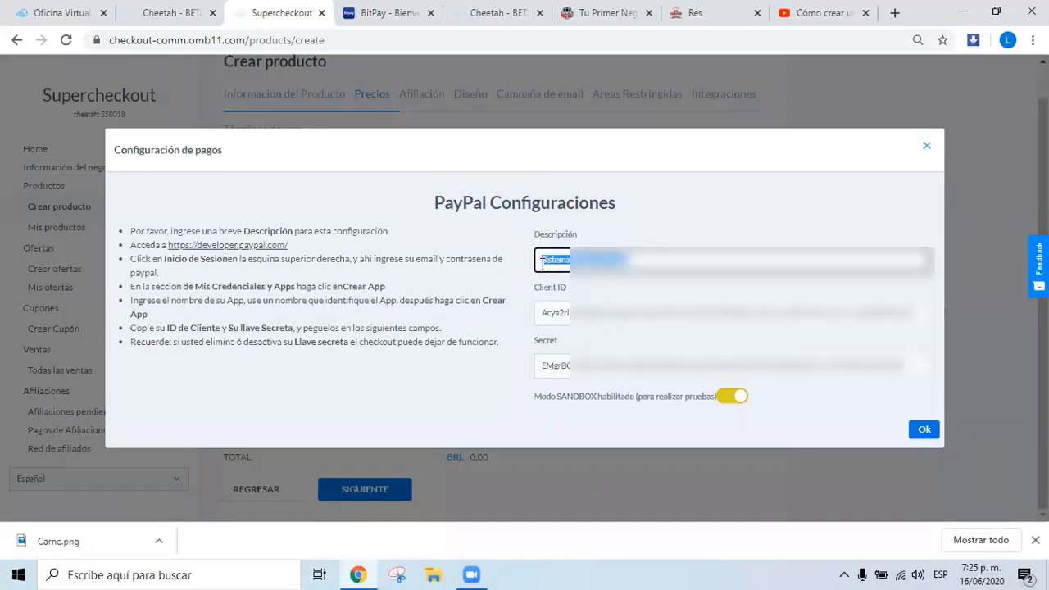
key(BackSpace)
key(Tab)
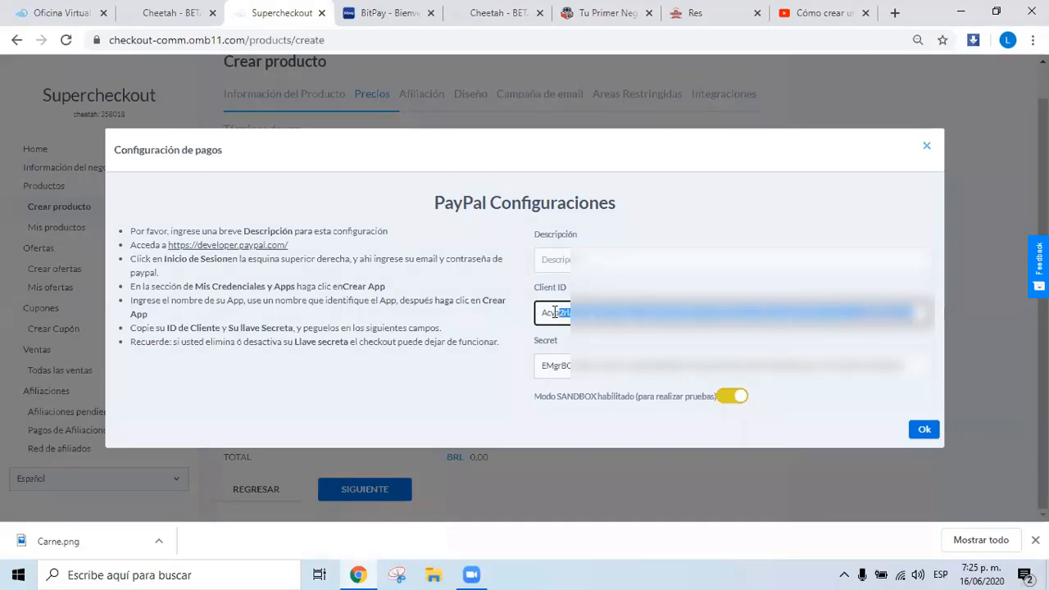
key(BackSpace)
key(Tab)
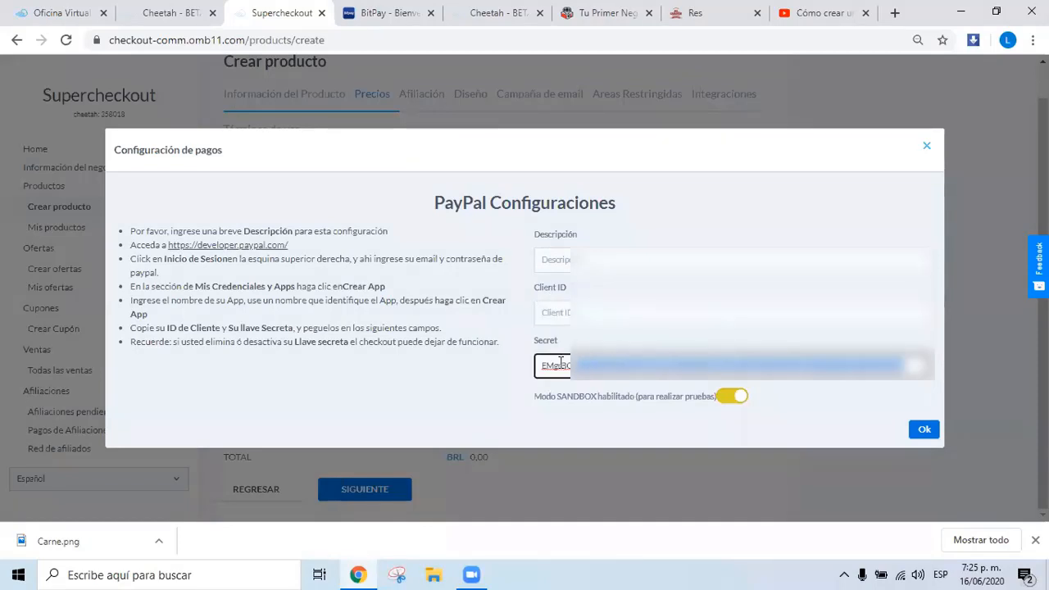
key(BackSpace)
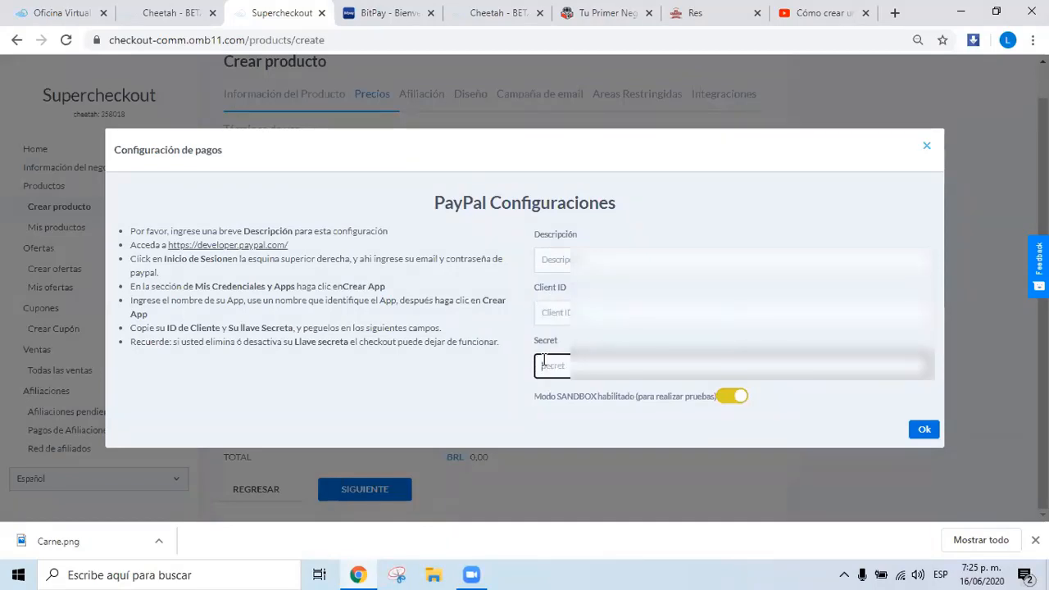
click(733, 401)
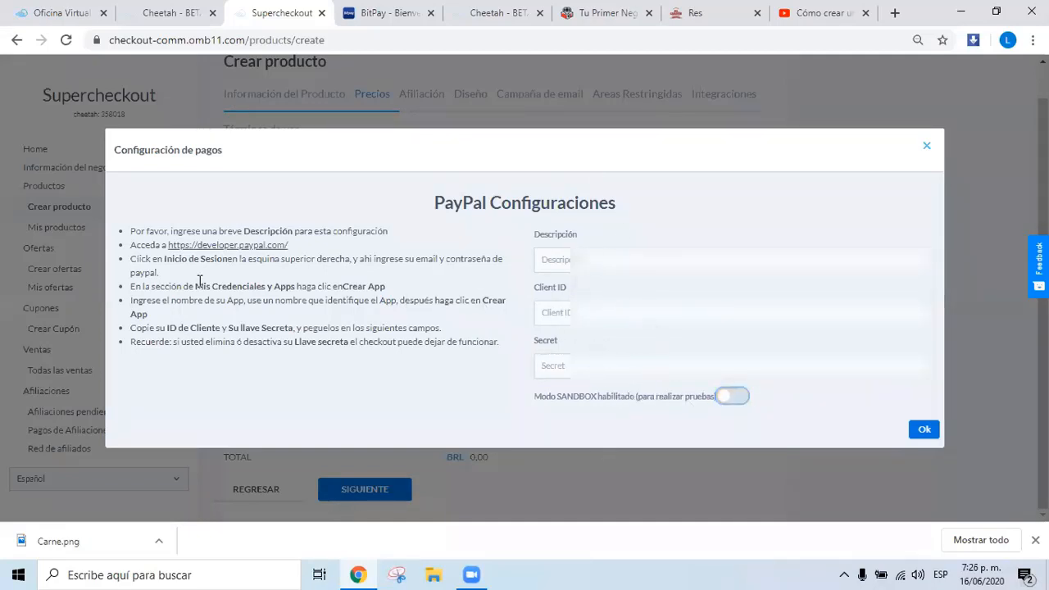
- Open the PayPal Developer site from the setup instructions and start signing in to its dashboard
click(230, 249)
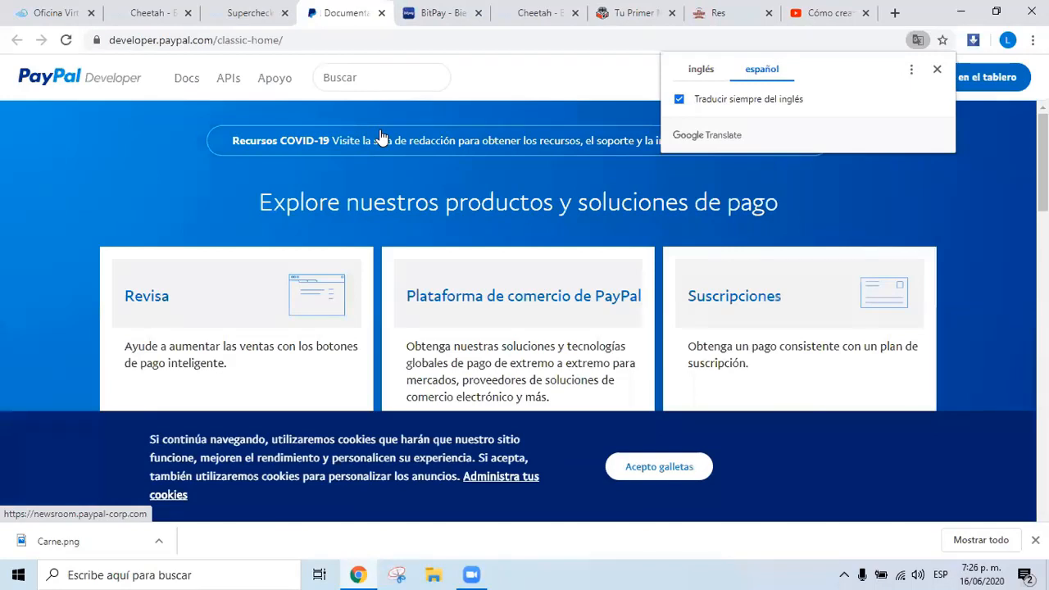
click(938, 70)
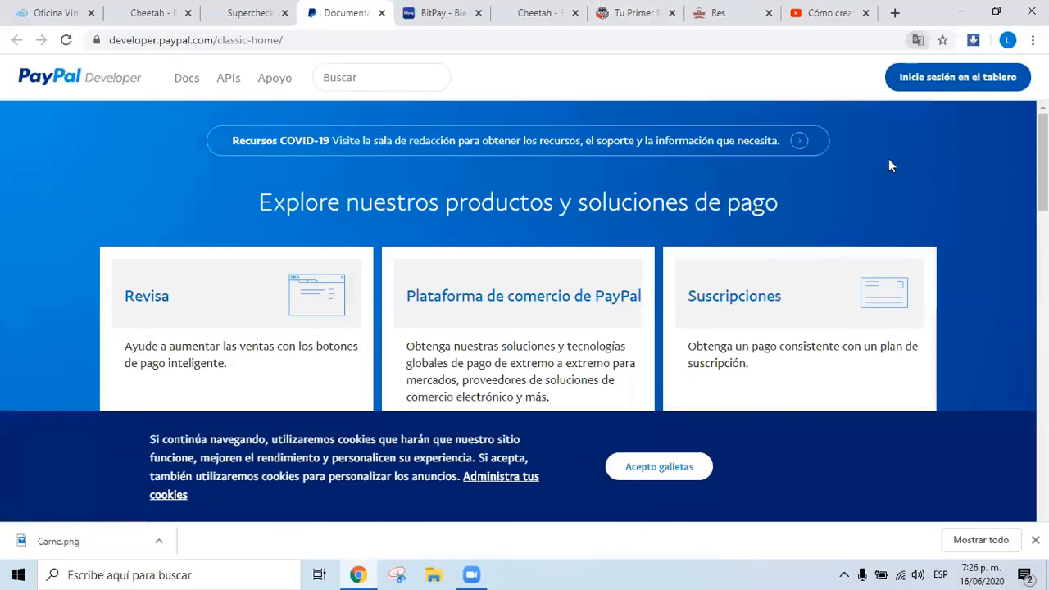
click(962, 82)
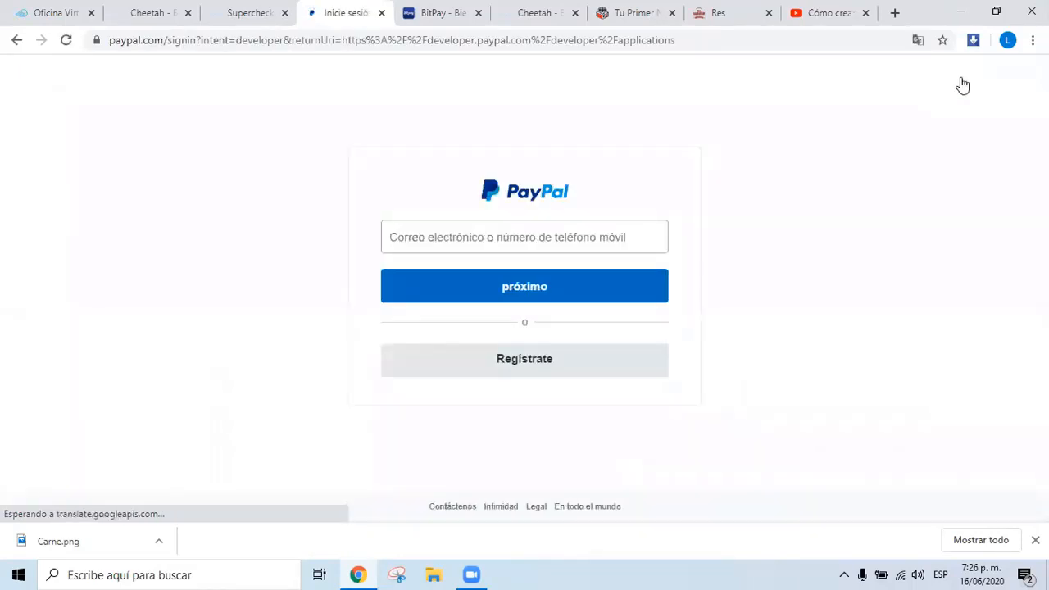
click(482, 237)
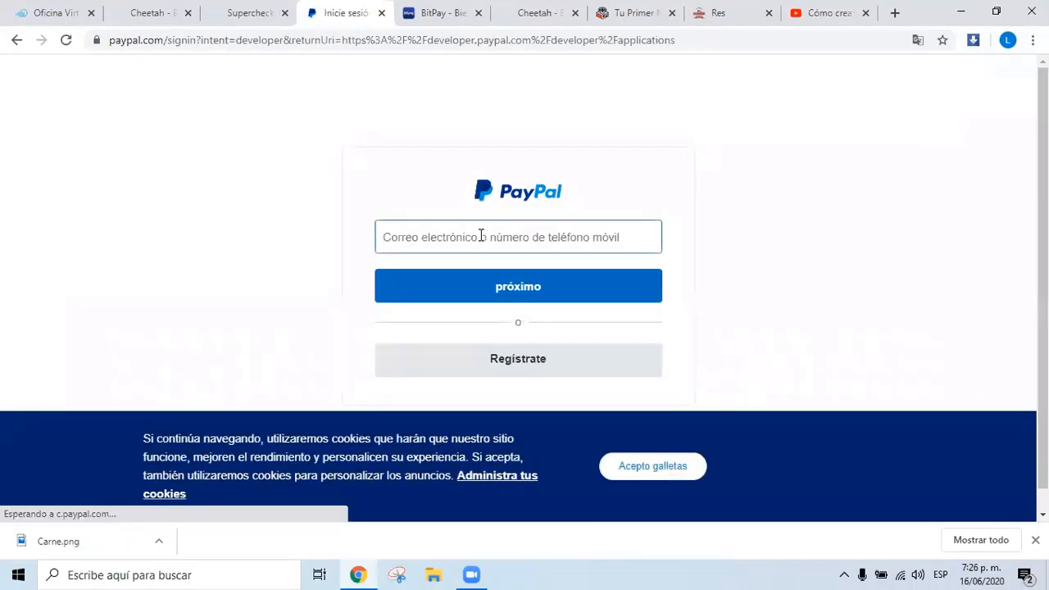
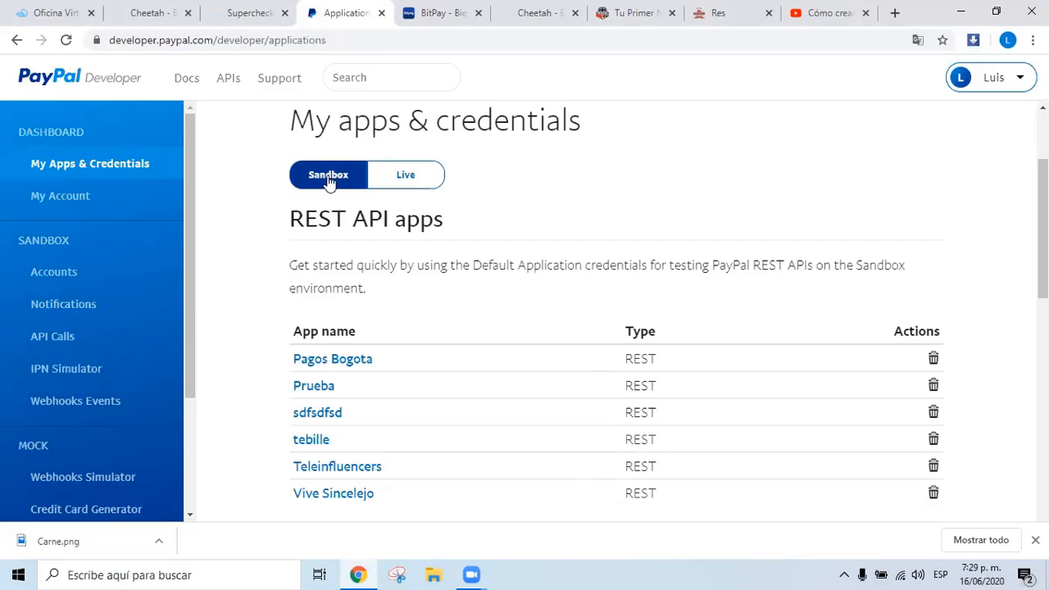
- Review the Sandbox REST API apps under the PayPal developer credentials
scroll(318, 189, down, 2)
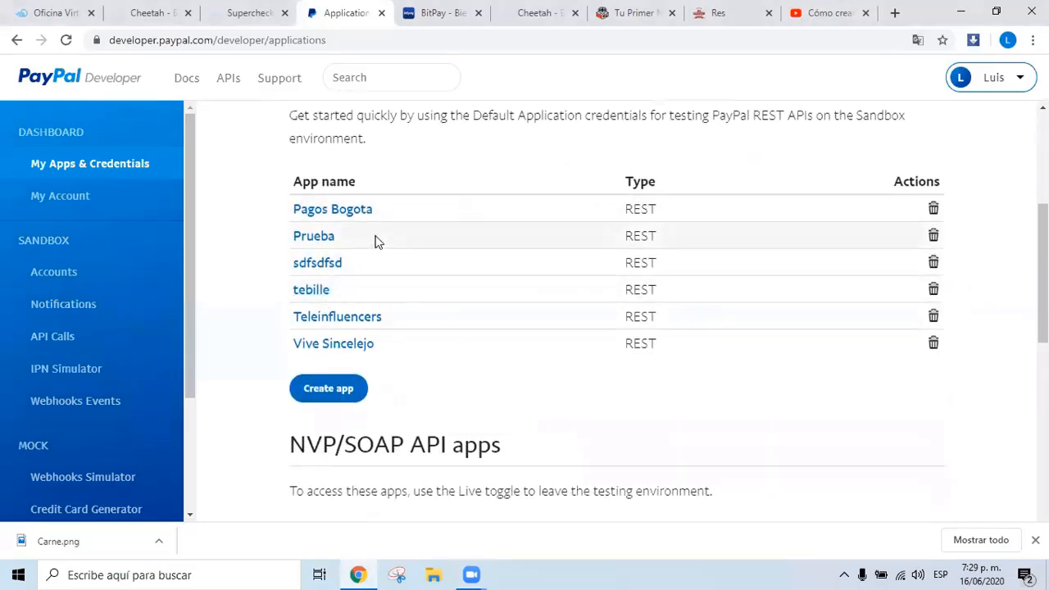
scroll(375, 239, up, 2)
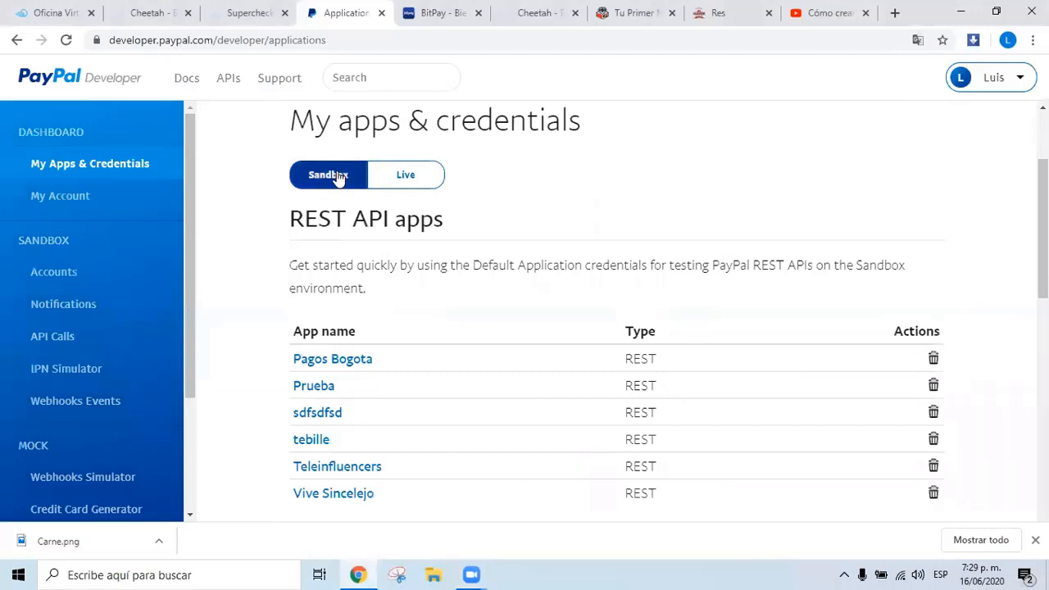
- Create a live REST API app named "Restaurante" in the PayPal developer credentials
scroll(338, 178, down, 2)
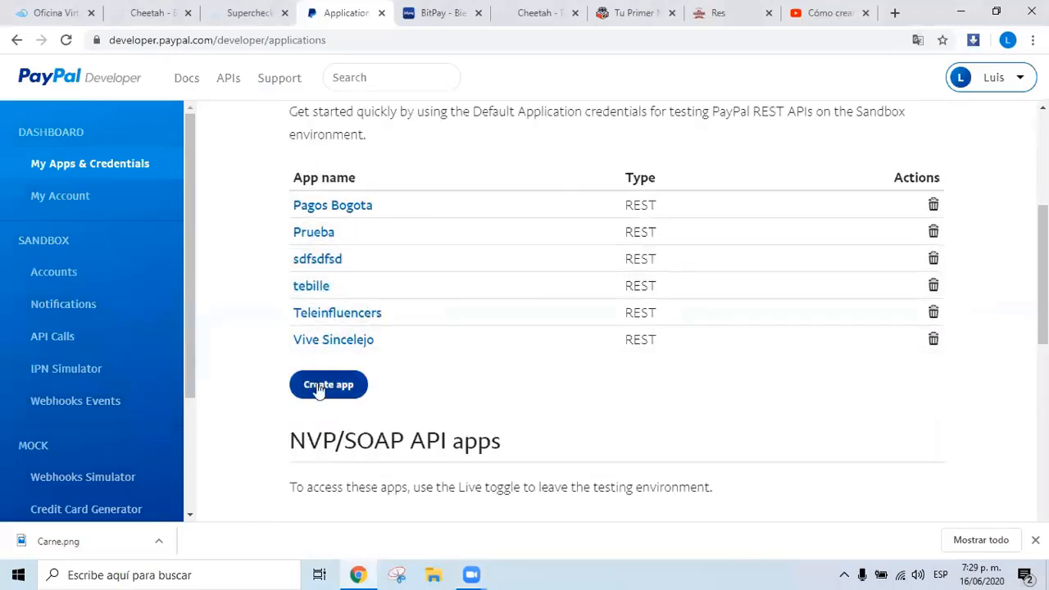
scroll(429, 289, up, 4)
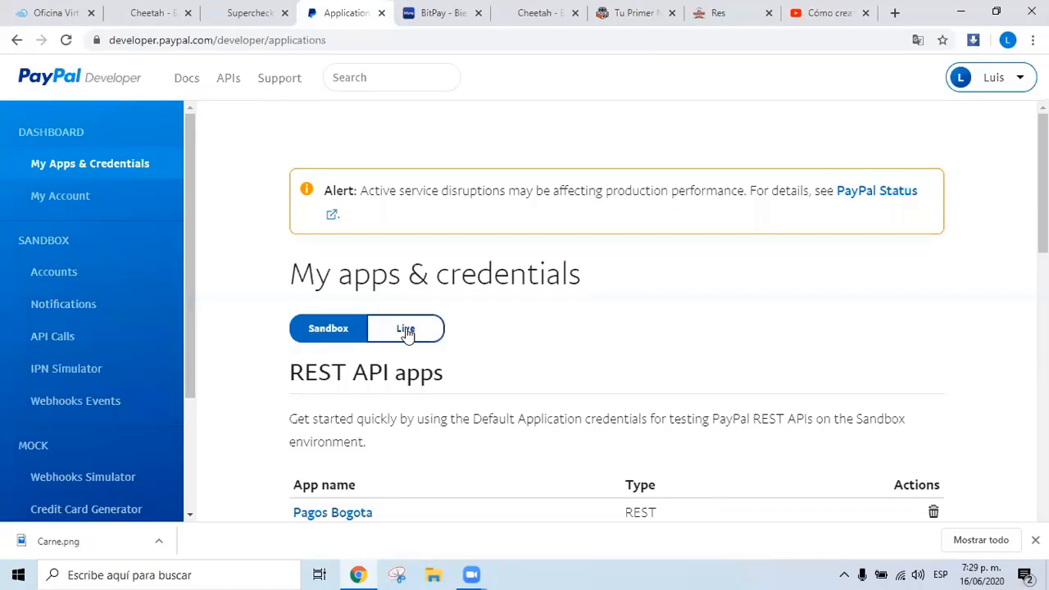
scroll(406, 332, down, 2)
click(399, 173)
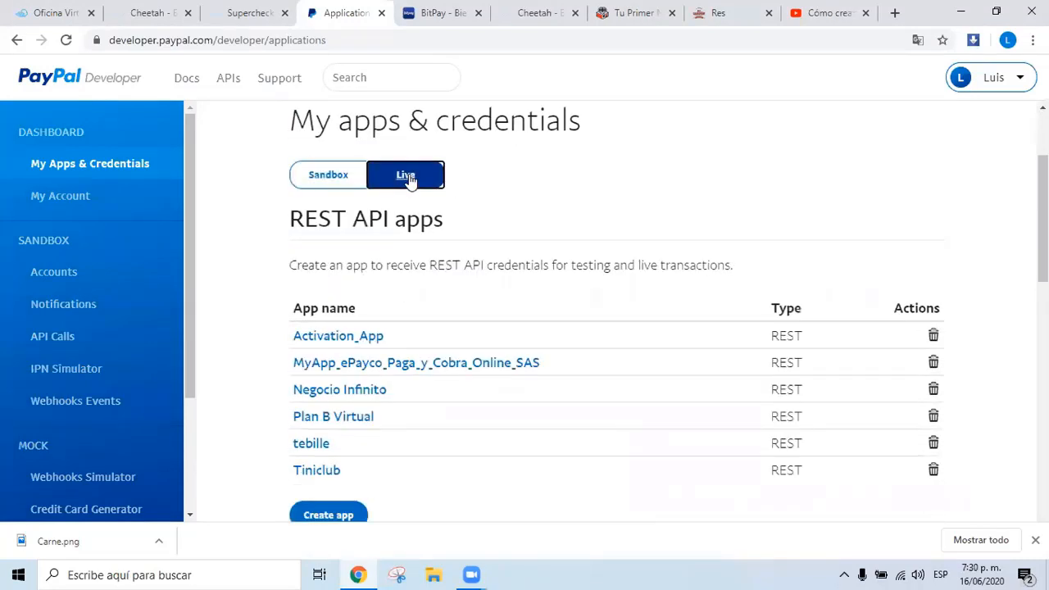
scroll(375, 286, down, 2)
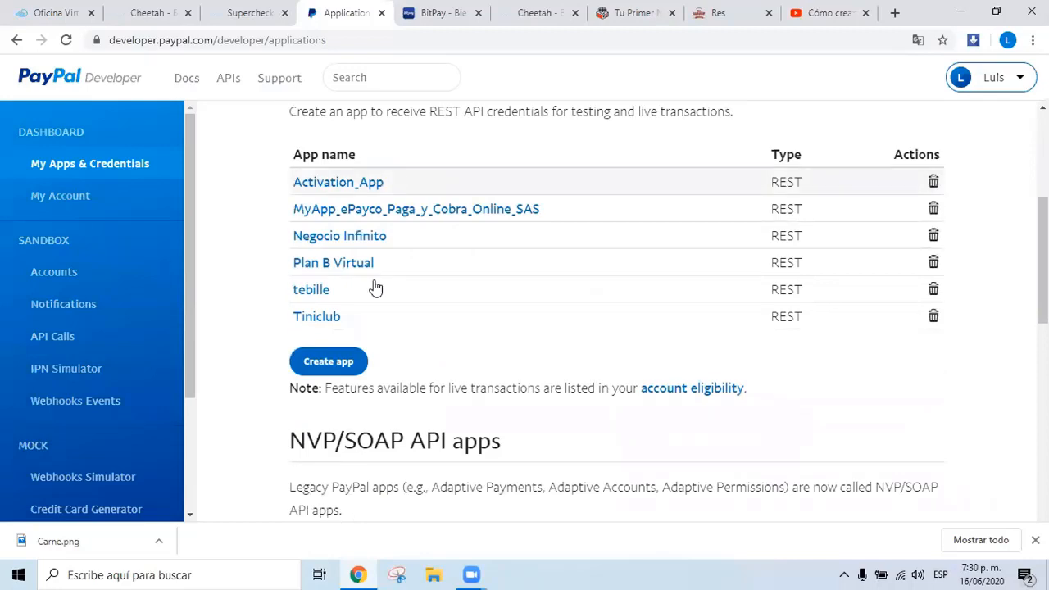
click(328, 363)
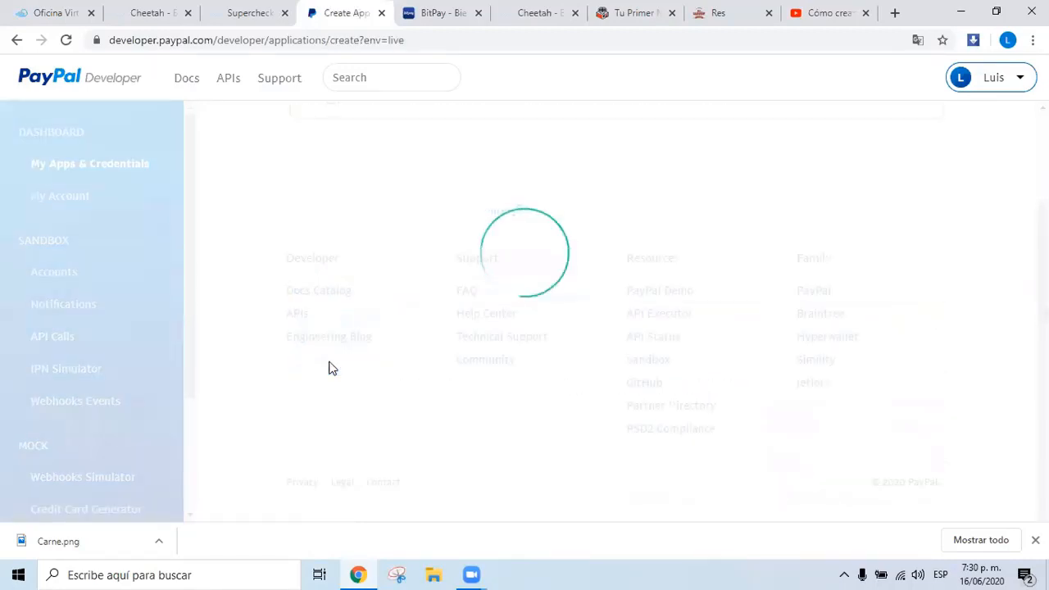
click(348, 152)
text(Restaurante)
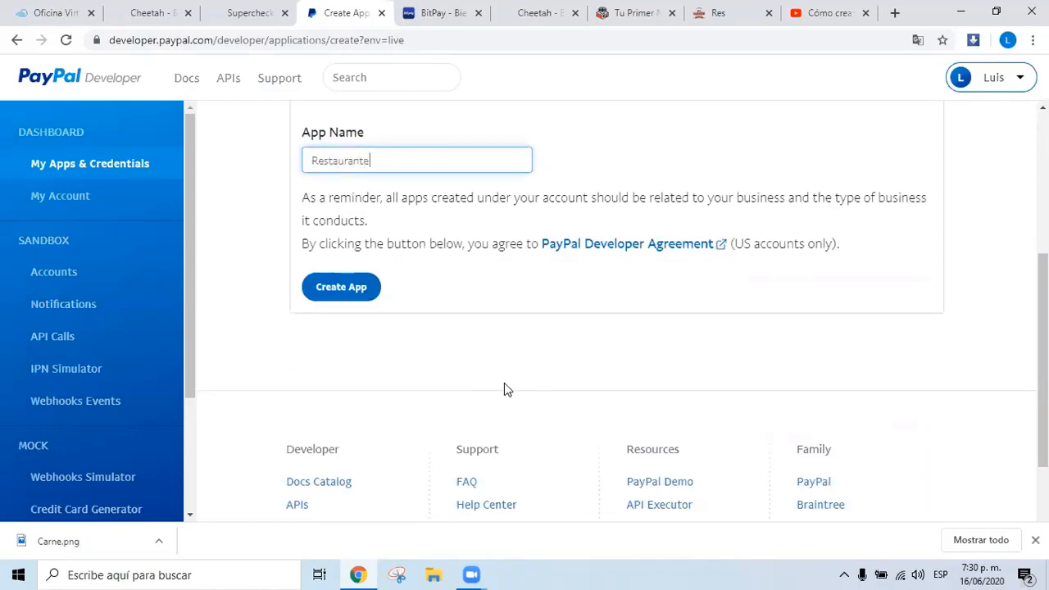
scroll(505, 385, up, 1)
click(339, 366)
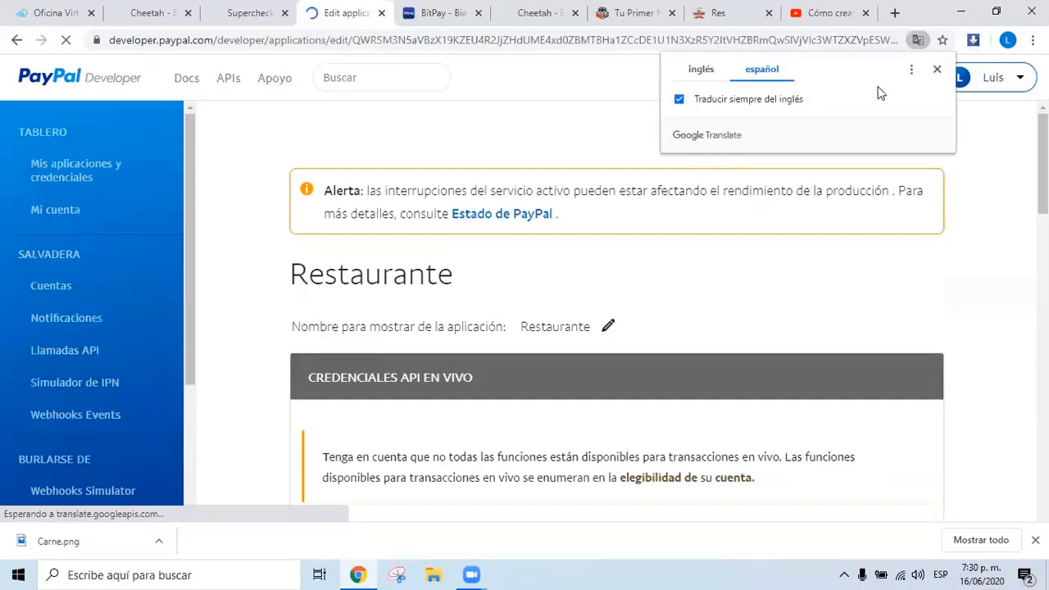
click(937, 69)
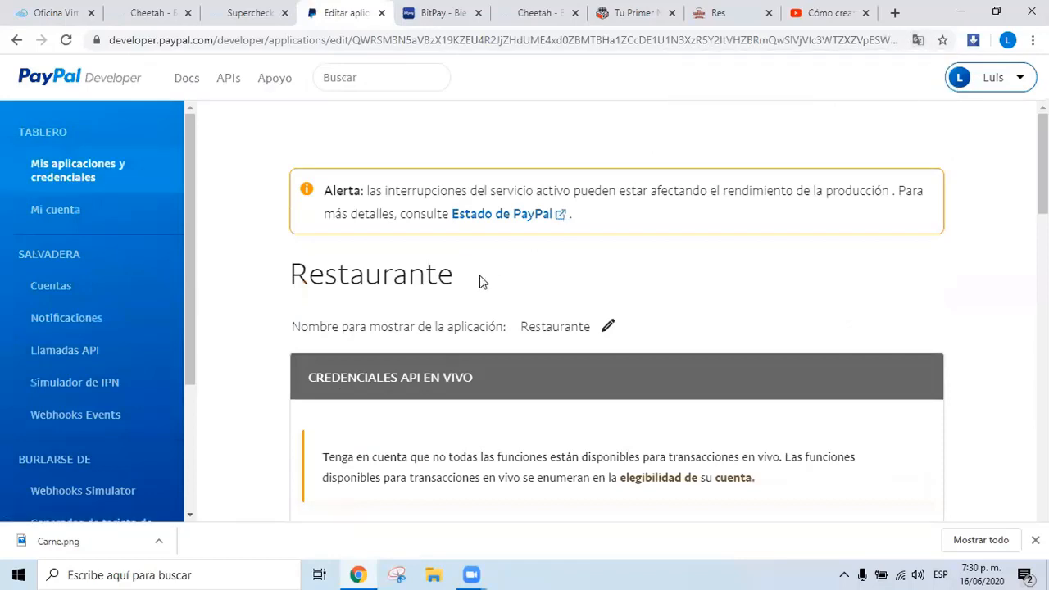
- Copy the live Client ID of the Restaurante app and paste it into the Client ID field of the Supercheckout PayPal configuration
scroll(482, 281, down, 3)
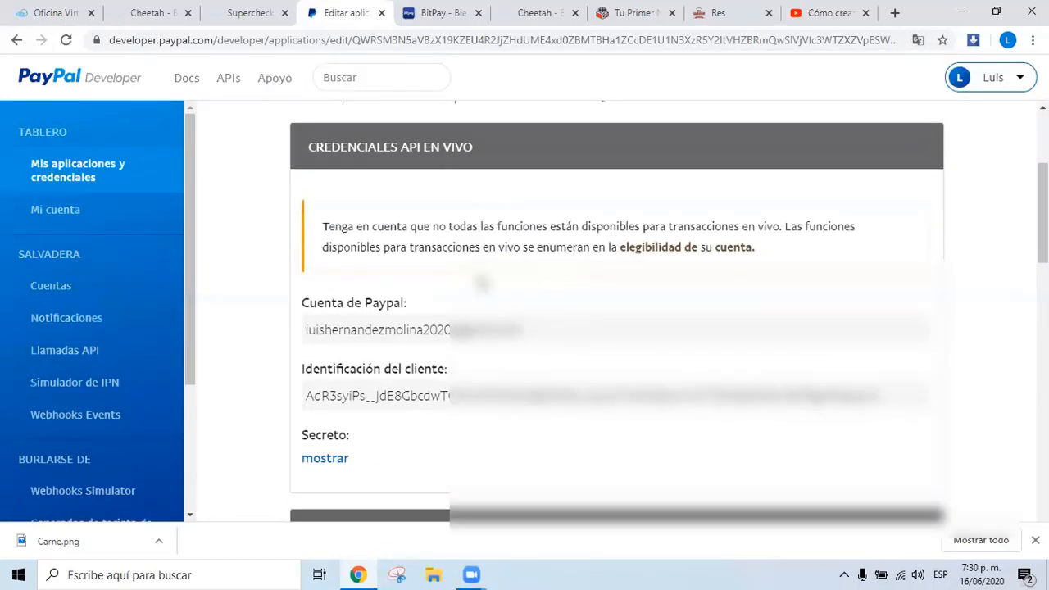
scroll(482, 281, down, 1)
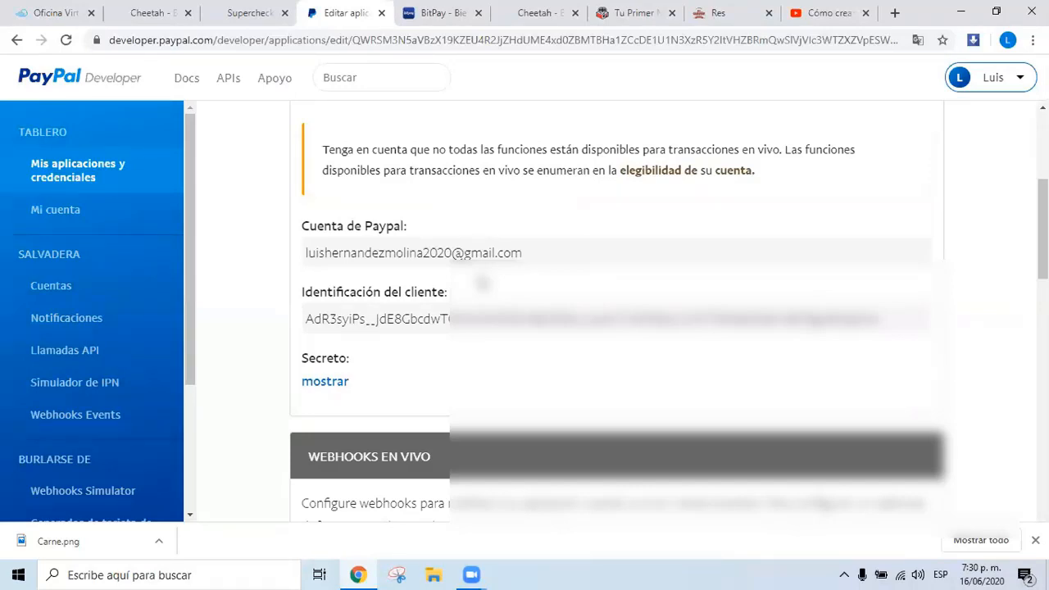
double_click(308, 319)
click(538, 320)
double_click(538, 320)
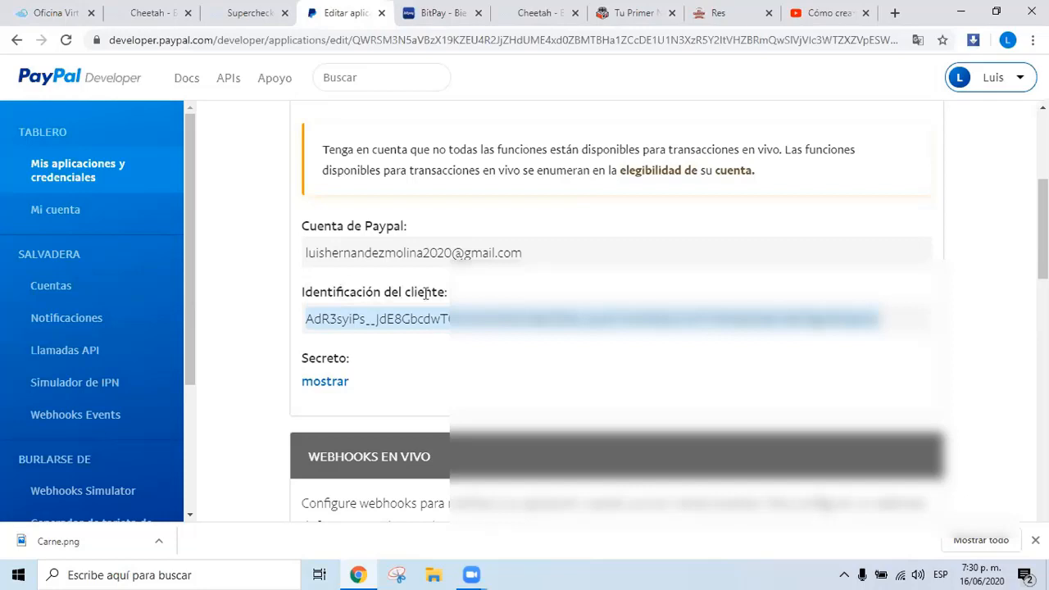
click(246, 14)
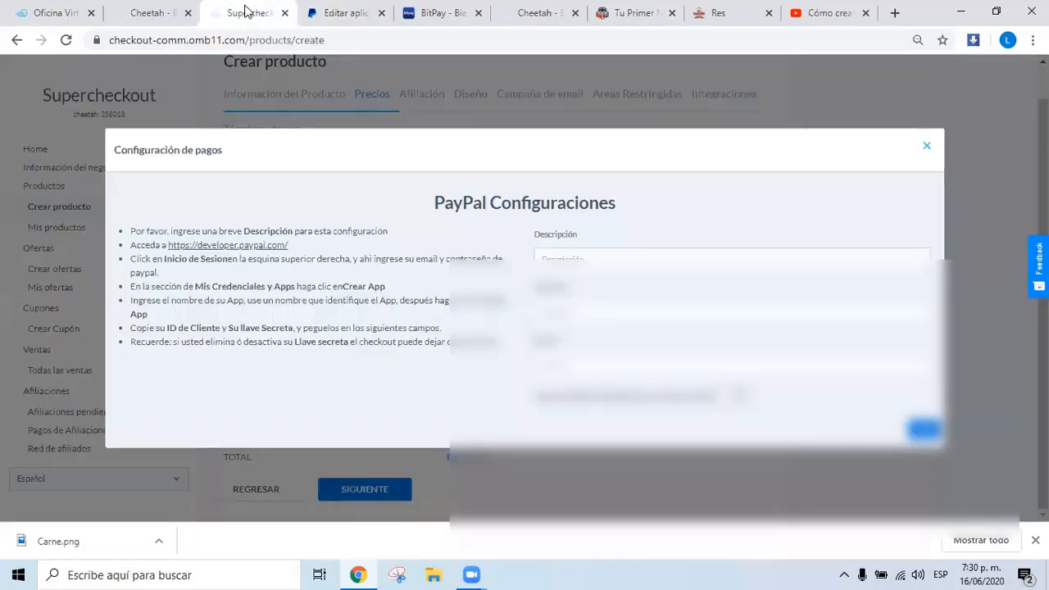
click(558, 312)
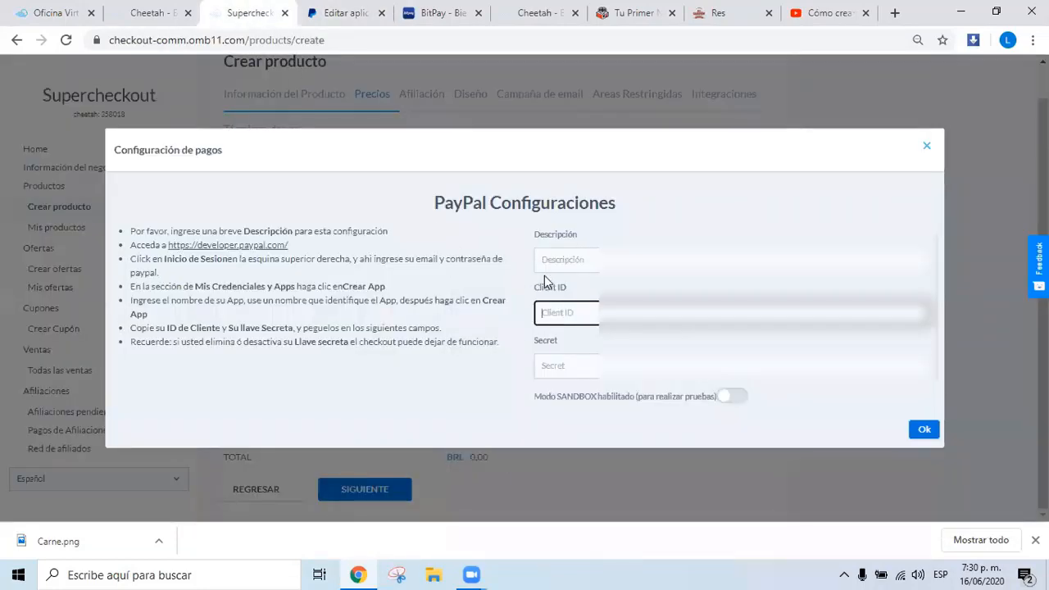
key(ctrl+v)
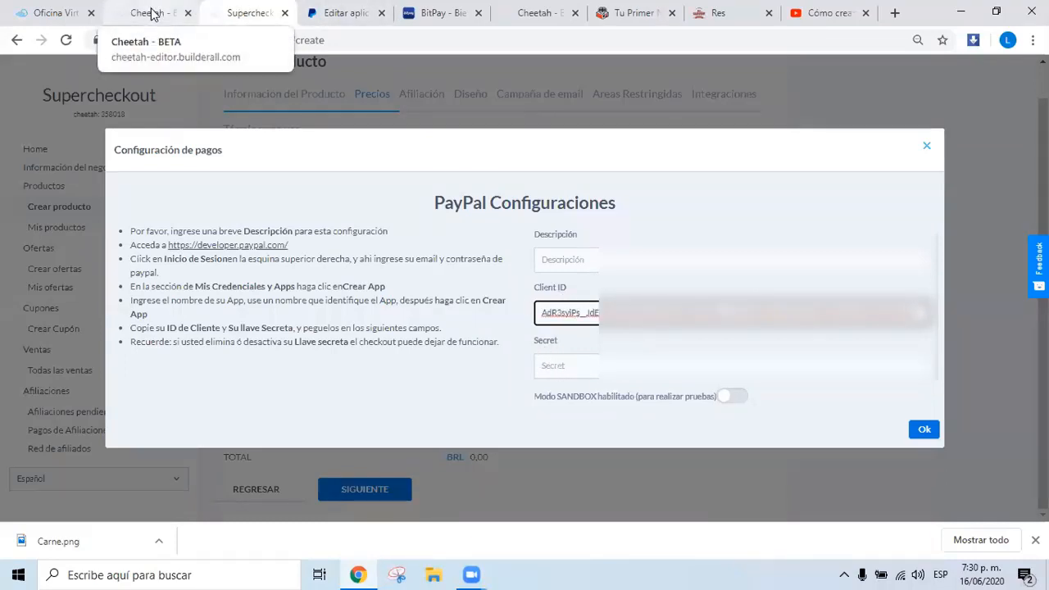
- Copy the Restaurante app's secret from PayPal Developer and paste it into the Secret field of the Supercheckout PayPal configuration
click(348, 13)
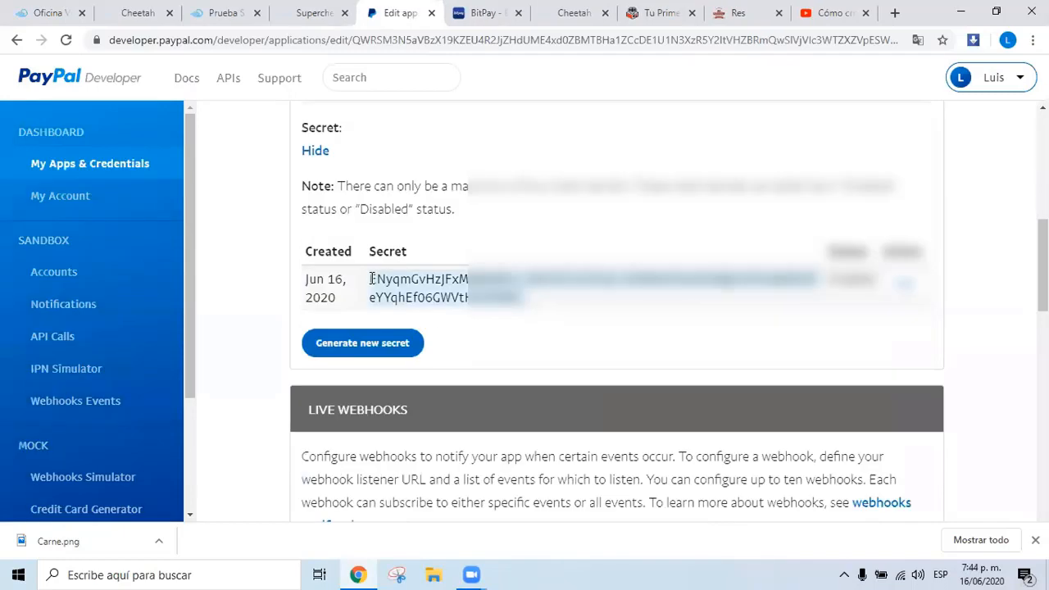
right_click(455, 297)
click(492, 313)
click(314, 13)
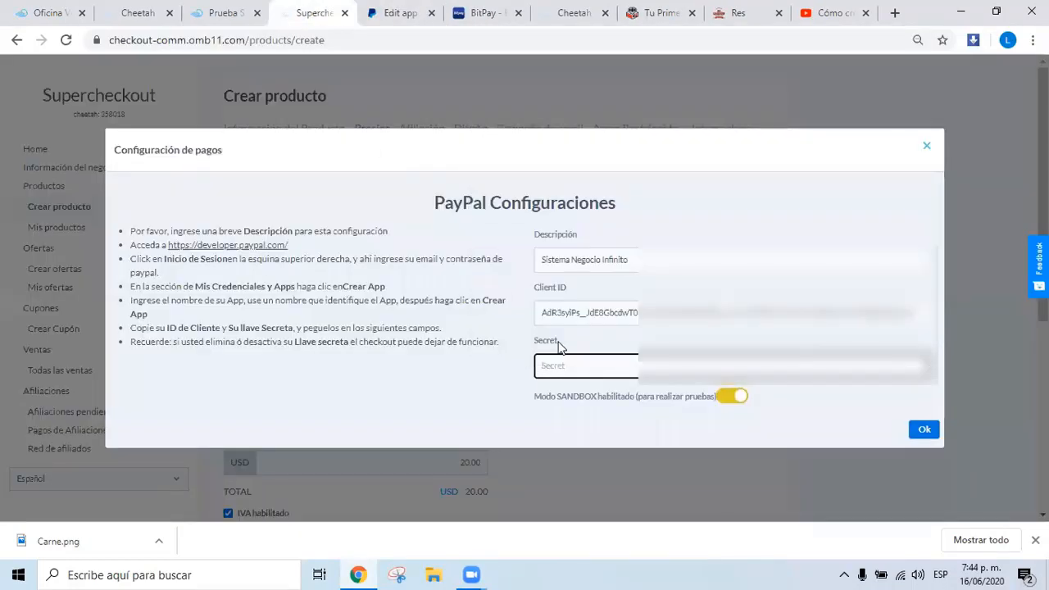
key(ctrl+v)
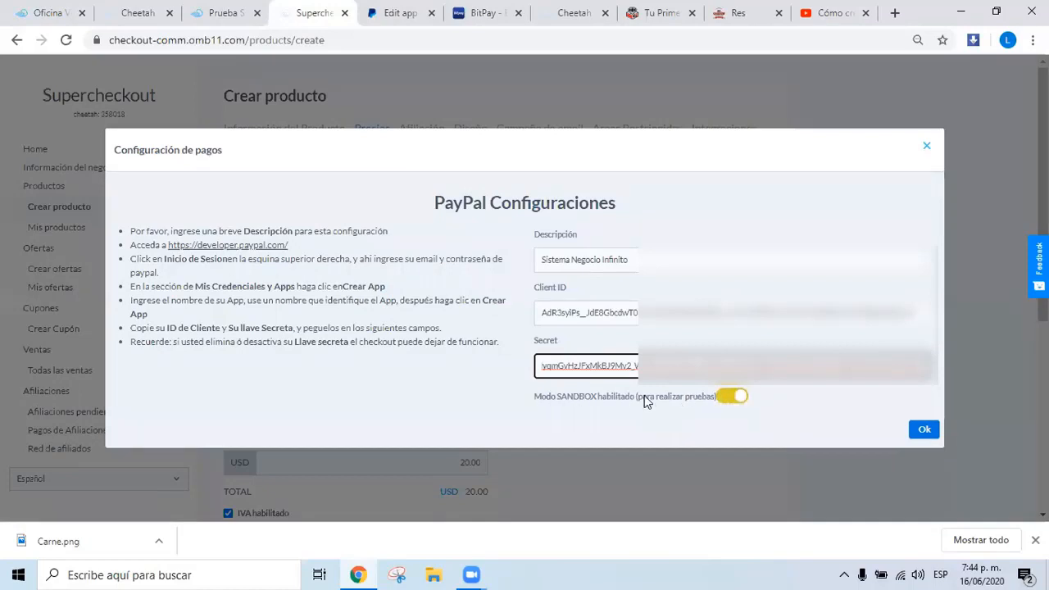
- Disable sandbox mode, set the PayPal configuration's description to "Restaurante Pepito", and save it
click(730, 399)
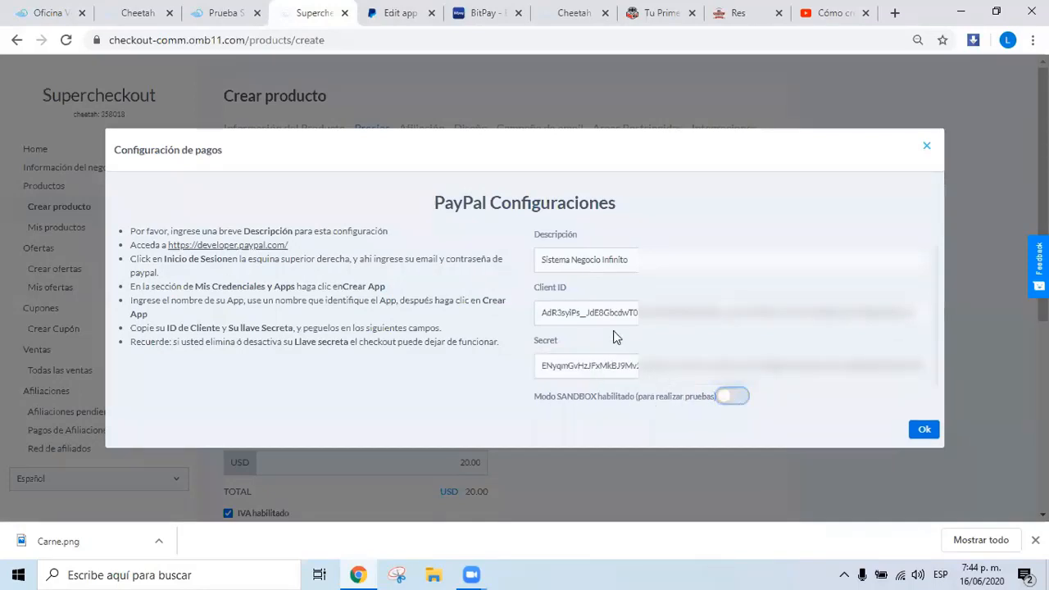
click(551, 255)
key(ctrl+a)
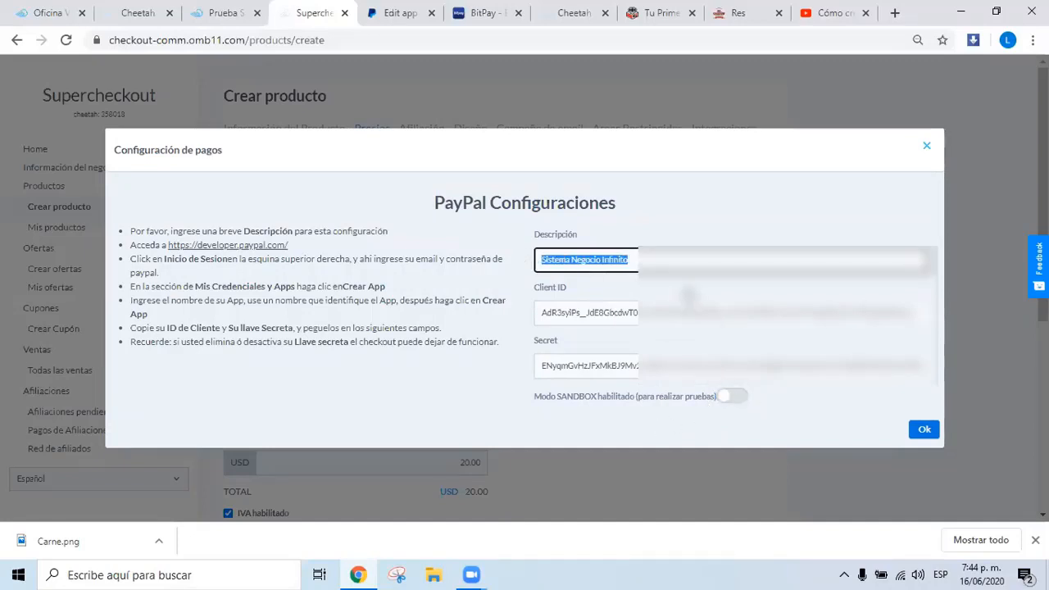
text(Restaurante Pep)
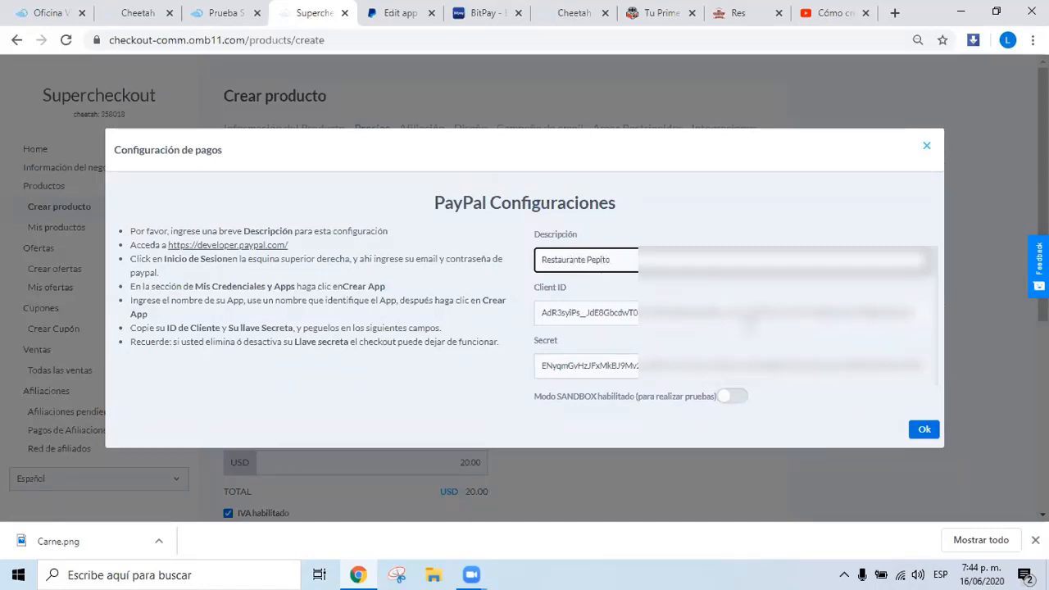
click(924, 432)
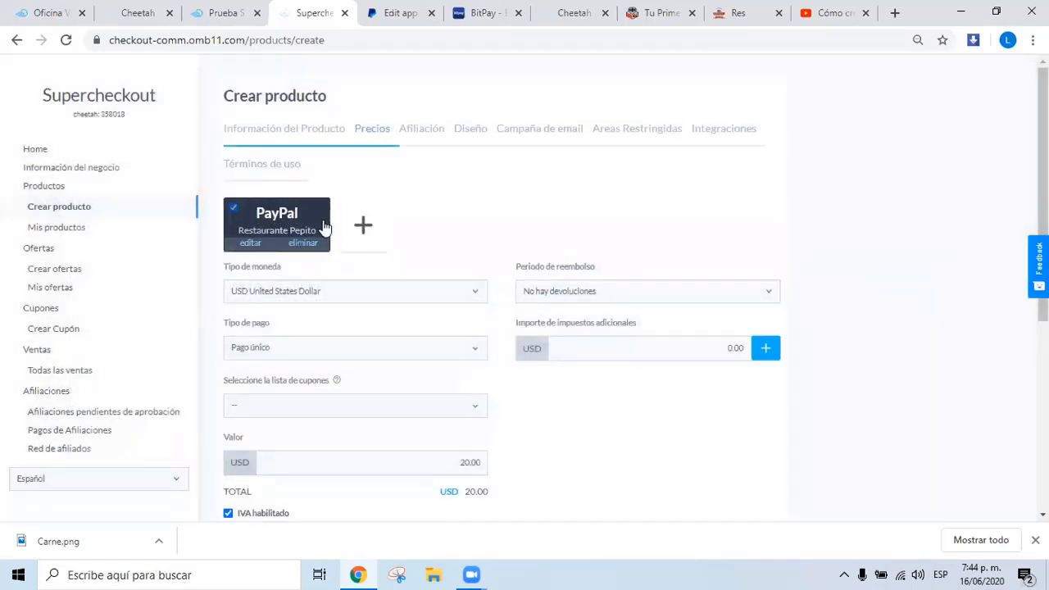
- Accept the product's pricing and continue past affiliation to the design settings without enabling affiliation
scroll(415, 283, down, 4)
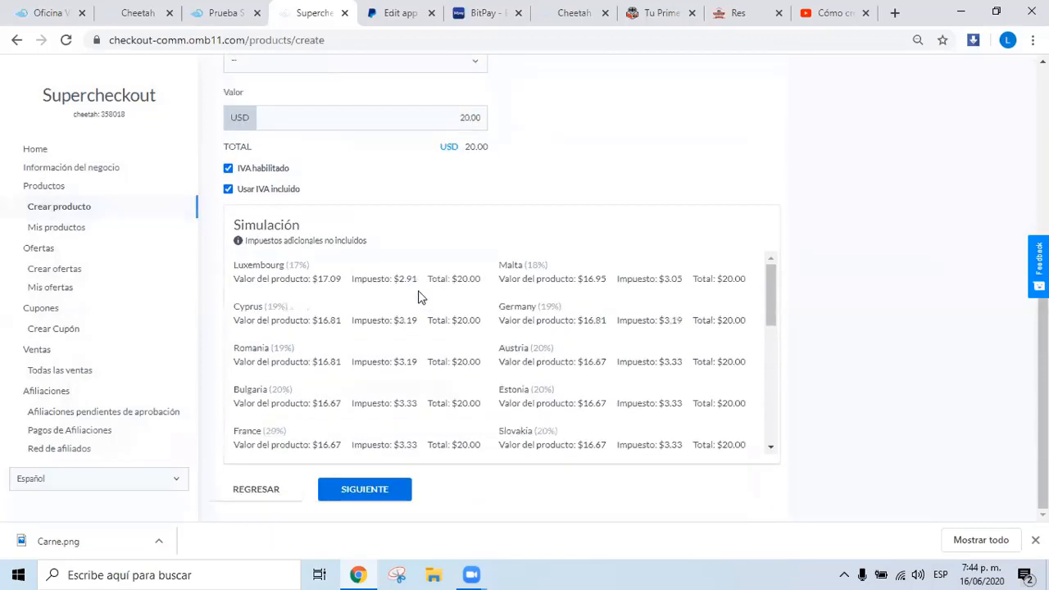
scroll(415, 312, down, 3)
click(363, 489)
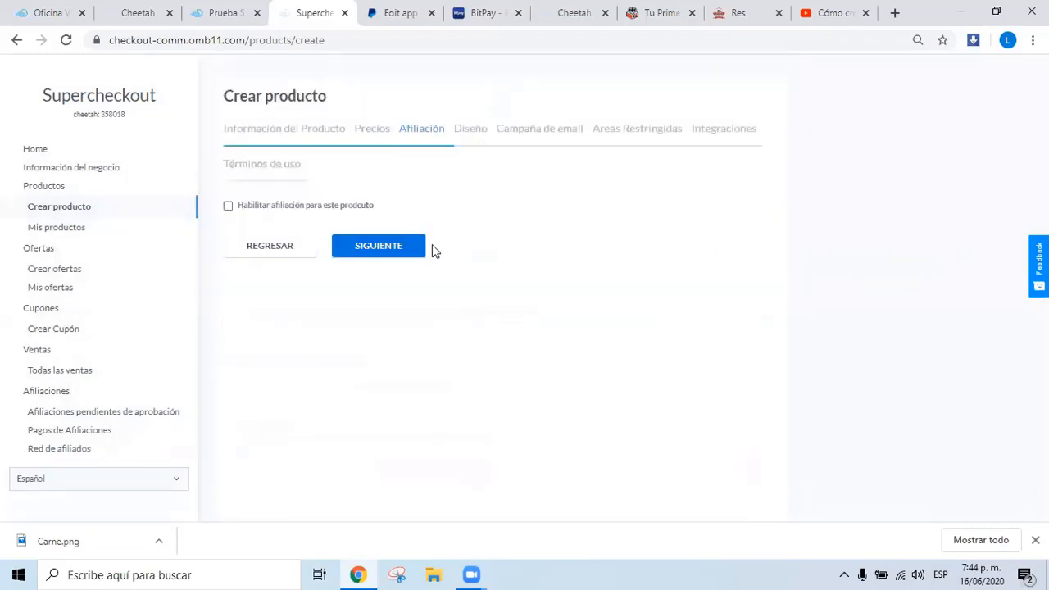
click(396, 255)
- Enable the custom footer on the payment page with the text "Gracias por su compra"
scroll(383, 291, down, 1)
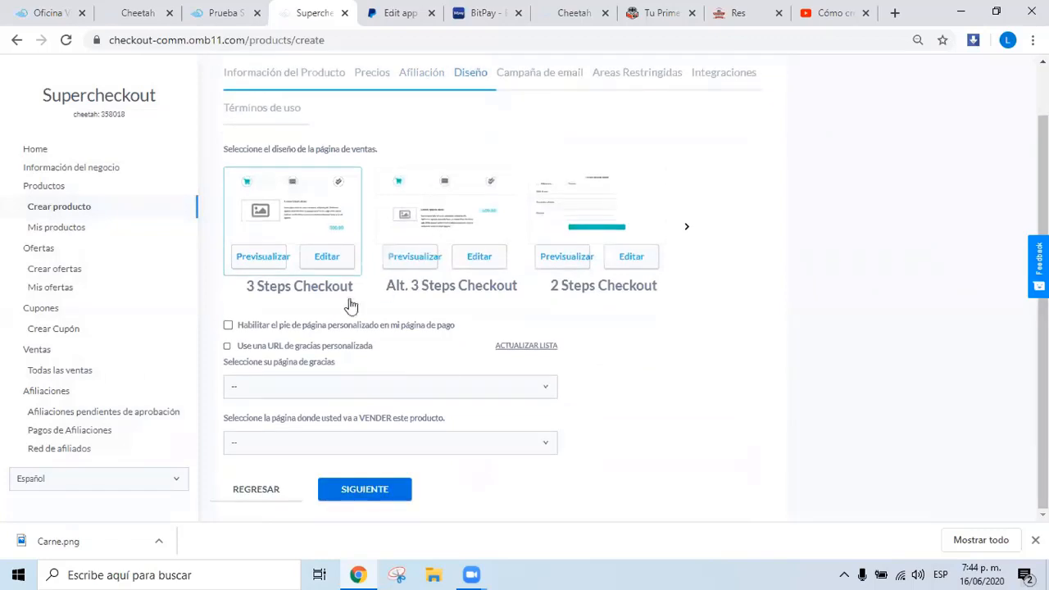
click(228, 325)
click(297, 403)
scroll(375, 429, down, 3)
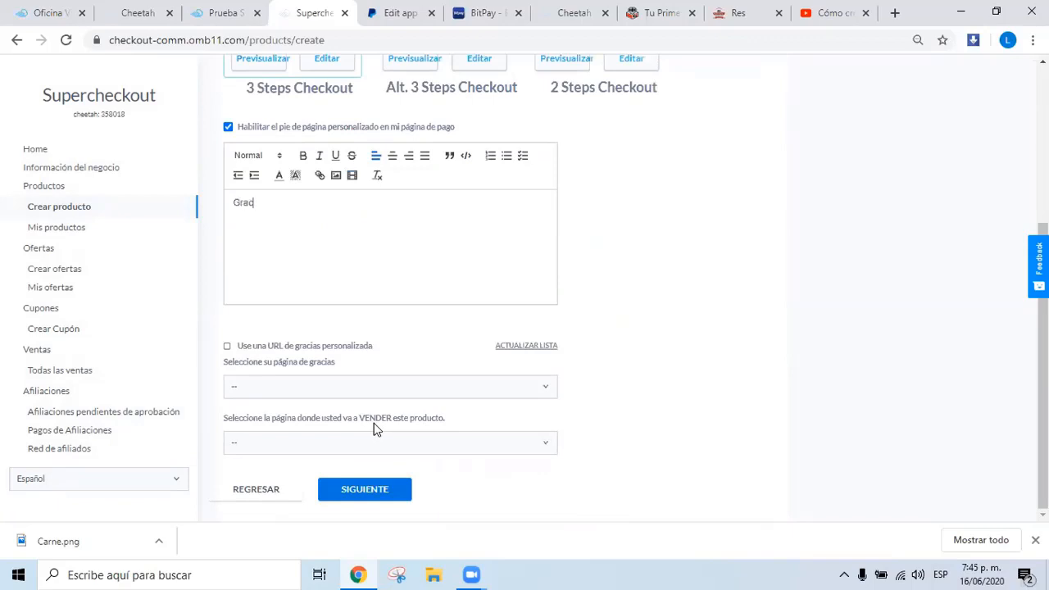
text(Gracias por su compra)
- Choose "Pagina de Gracias" as the thank-you page and "Home - Steak House Site Express" as the page selling the product
click(228, 346)
click(228, 346)
click(269, 389)
click(269, 428)
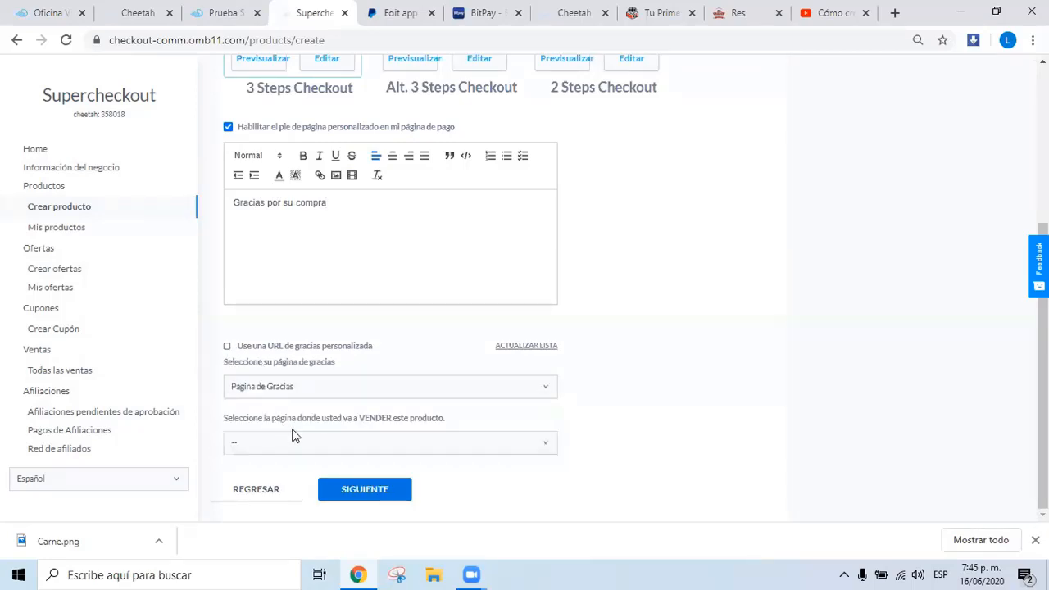
click(280, 447)
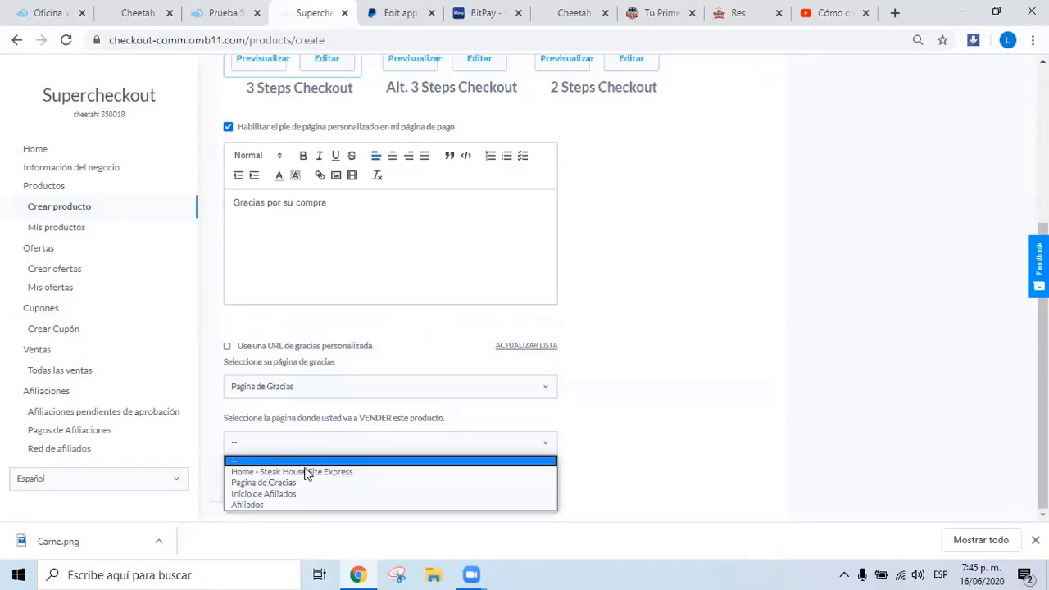
click(304, 473)
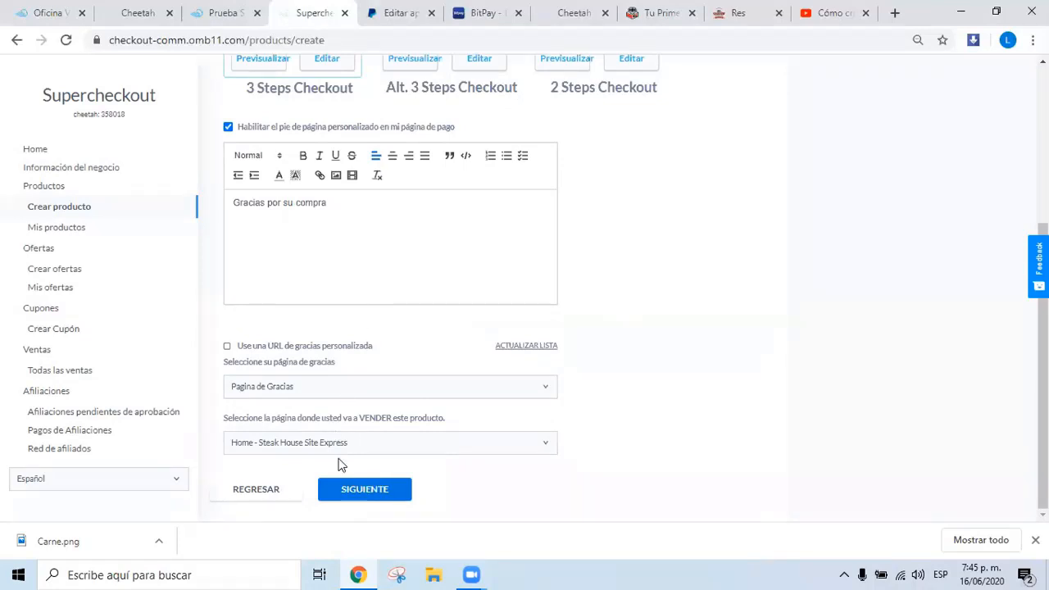
- Continue to the email campaign settings and select the MailingBoss list "Express Basic copy_3"
click(363, 493)
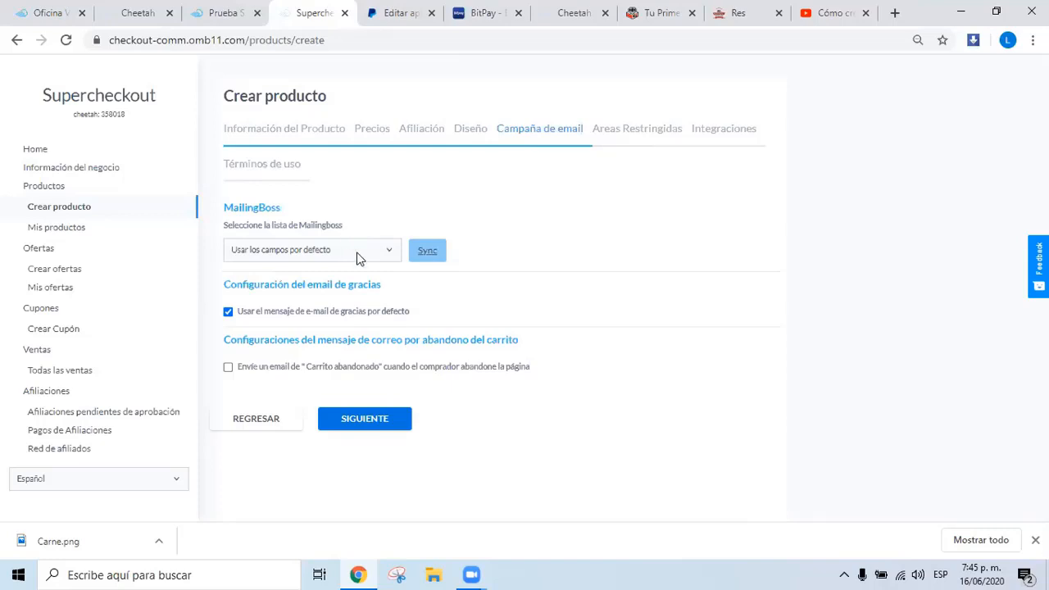
click(391, 255)
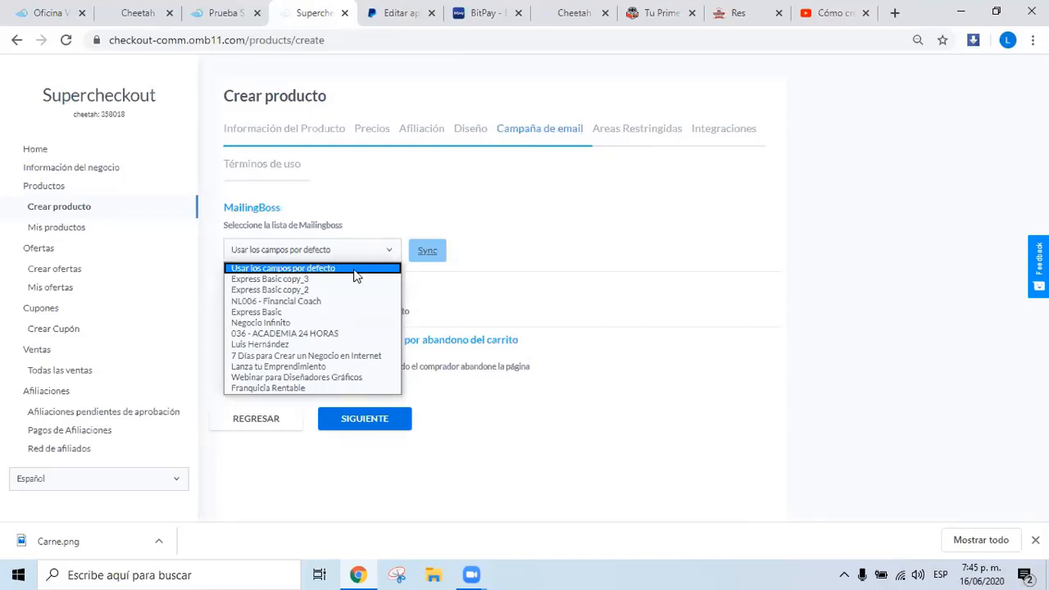
click(266, 280)
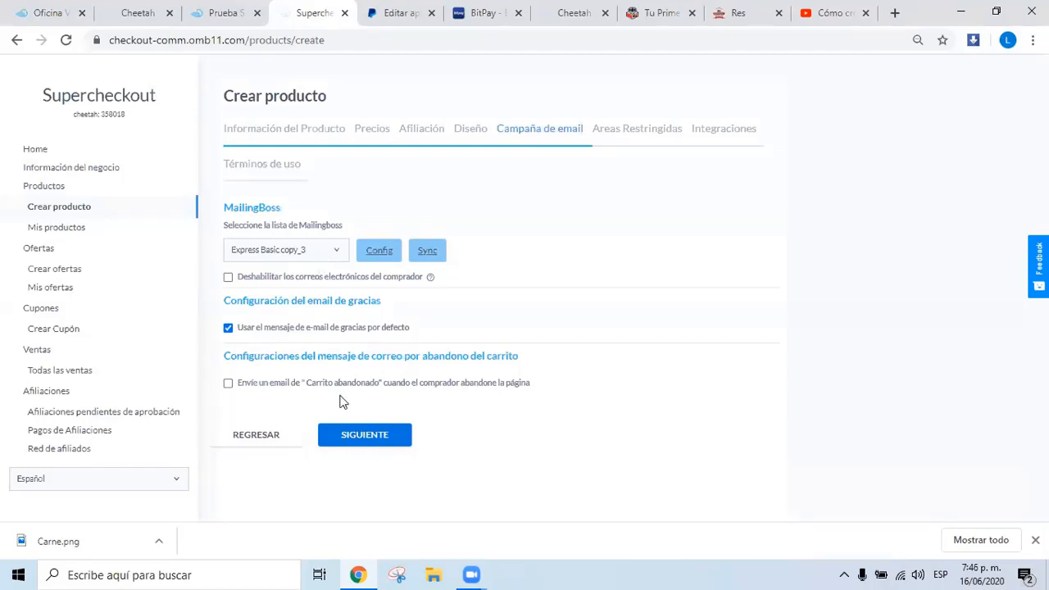
- Try disabling the buyer's emails for the selected MailingBoss list, and turn the option back off
click(228, 278)
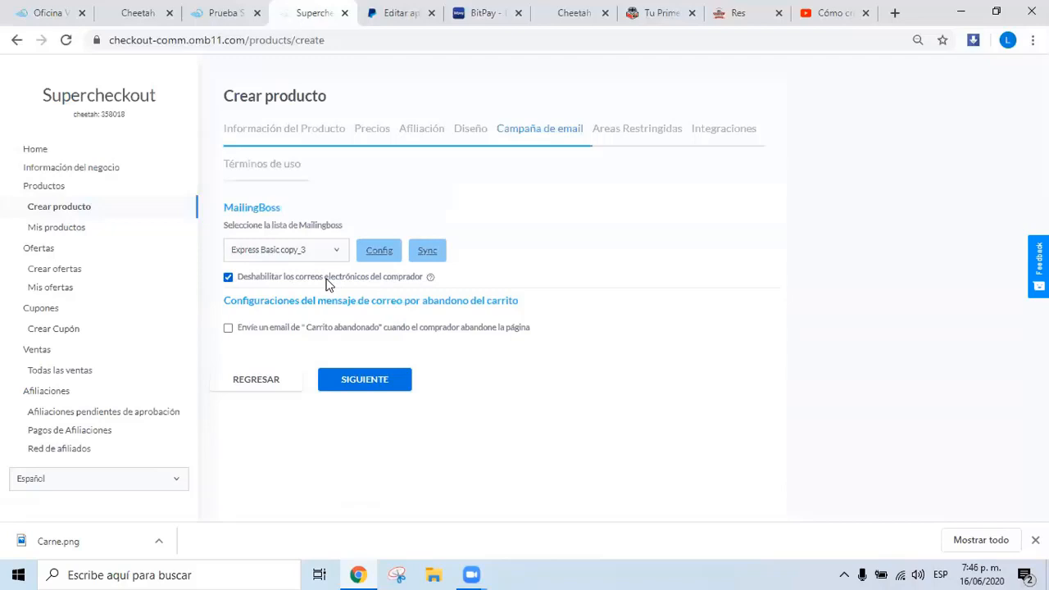
click(228, 278)
click(228, 278)
click(228, 278)
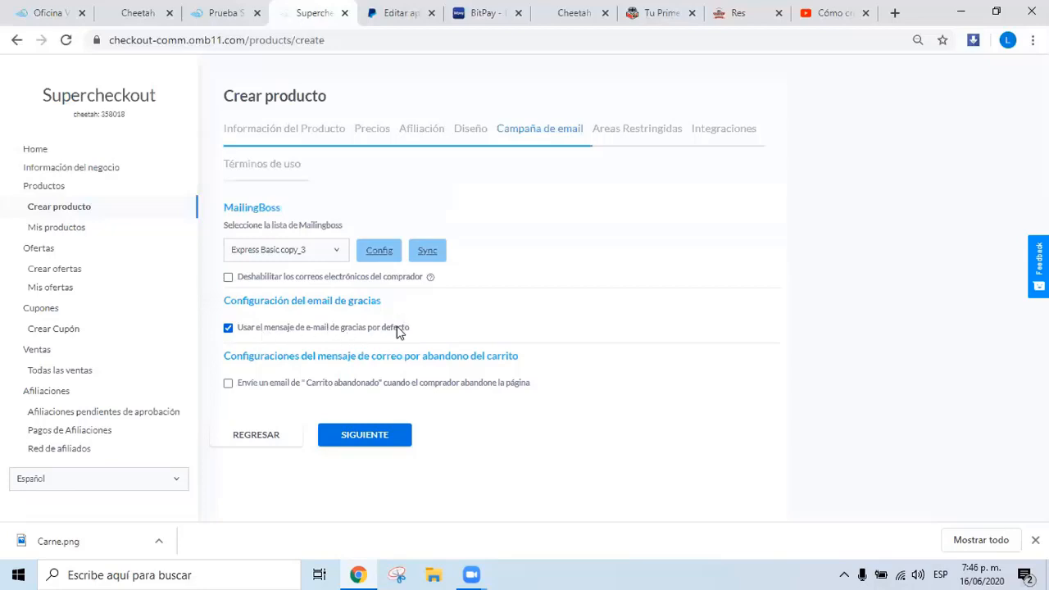
- Turn off the default thank-you email message so that a custom subject and body can be written
click(228, 327)
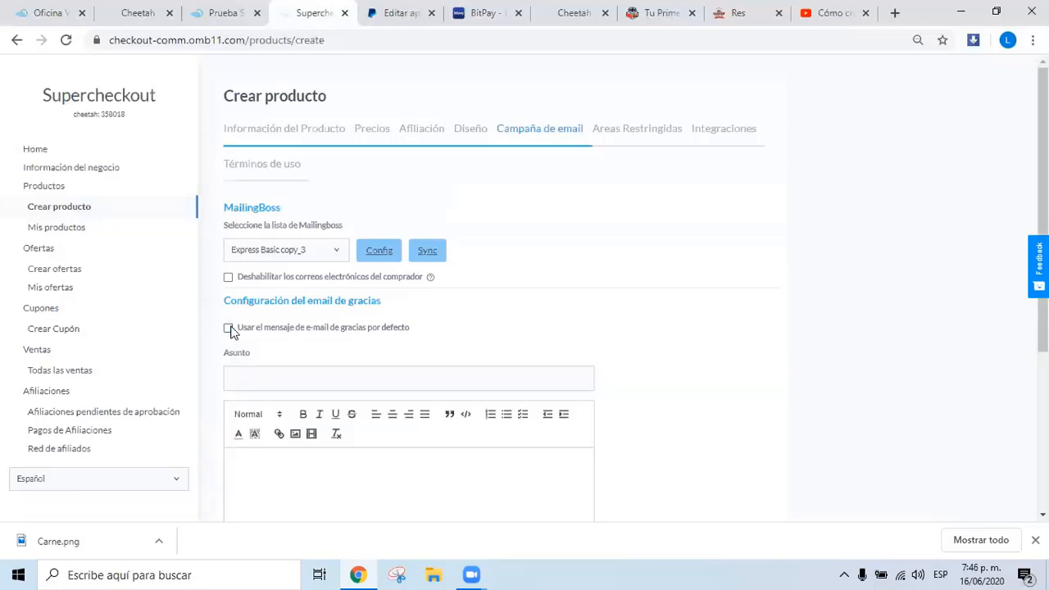
scroll(441, 366, down, 2)
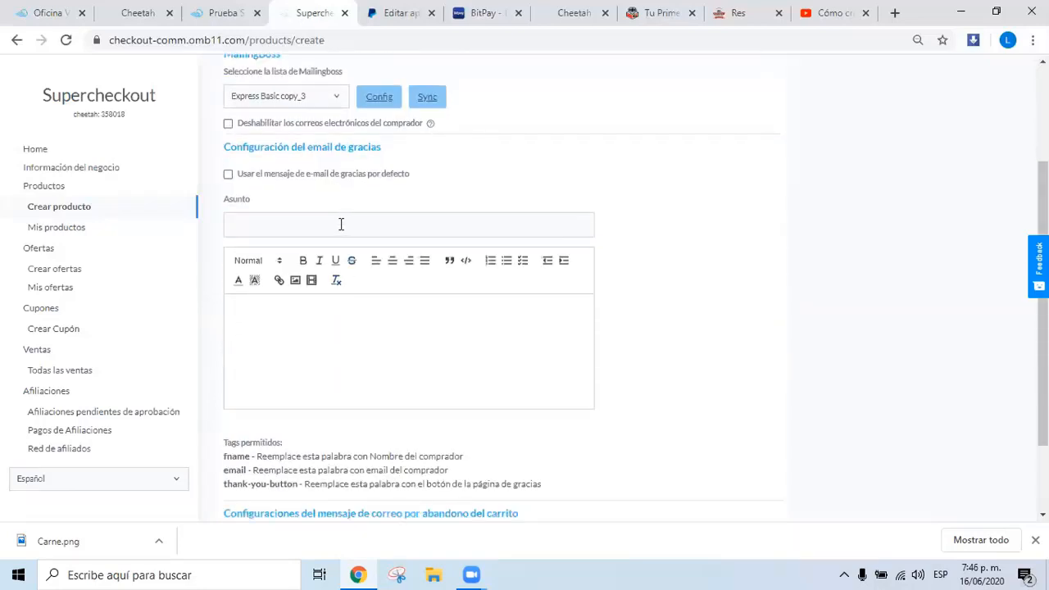
click(228, 174)
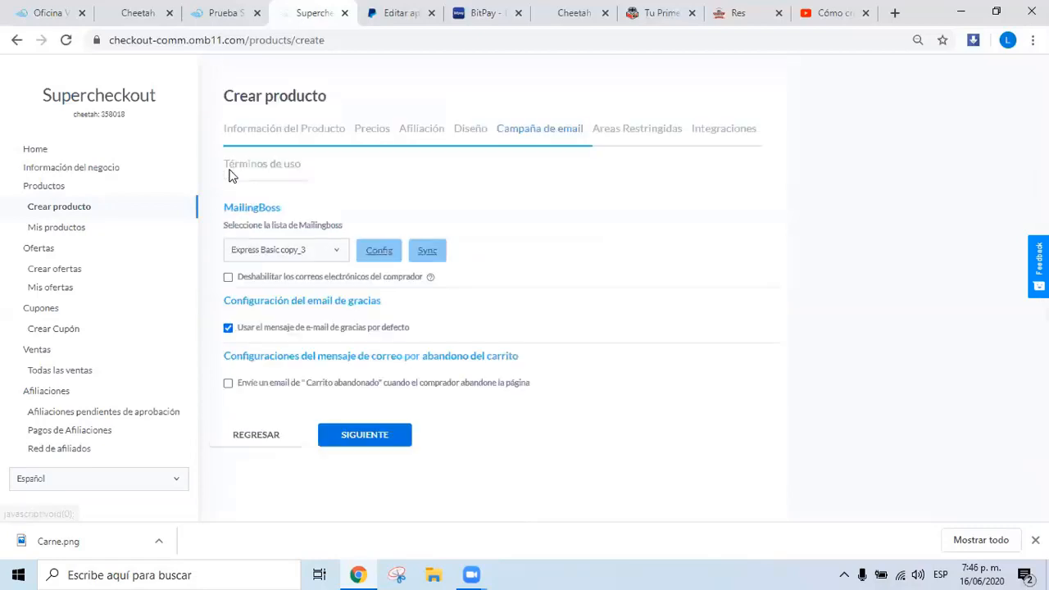
click(228, 328)
click(243, 380)
scroll(497, 332, down, 1)
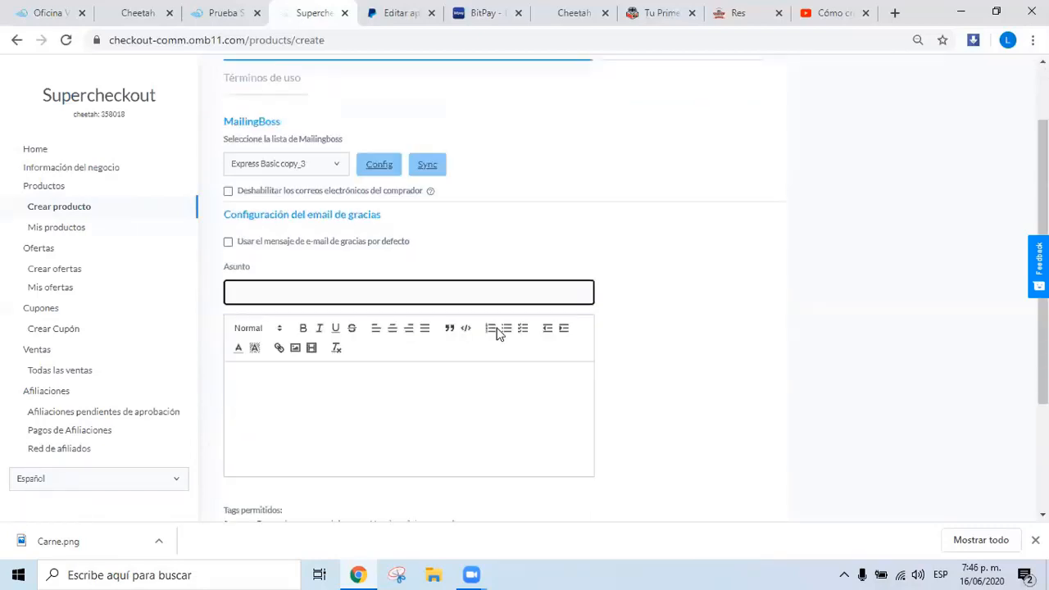
scroll(497, 333, down, 2)
scroll(495, 320, up, 1)
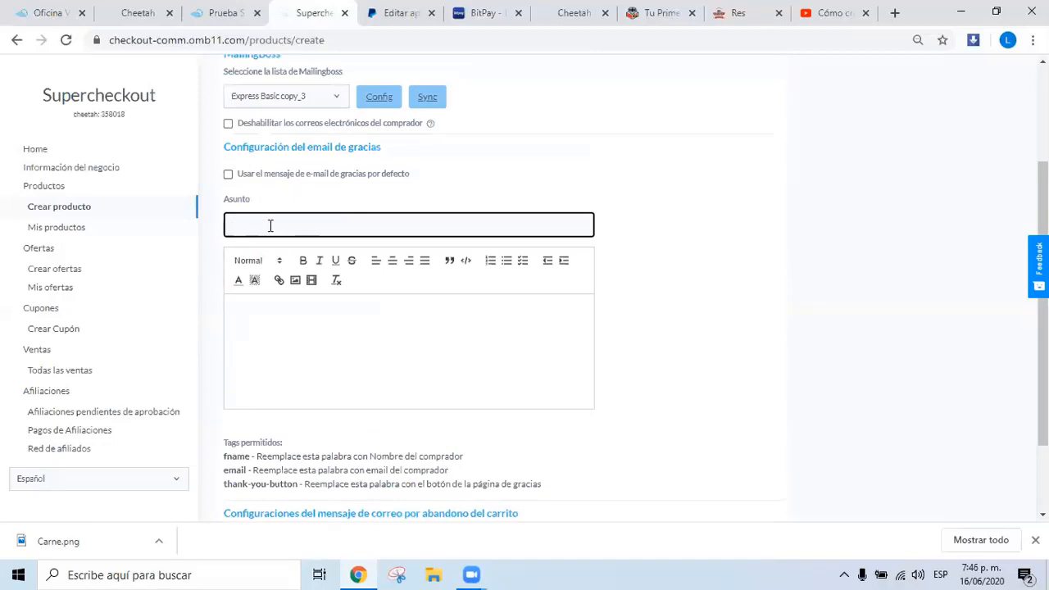
- Write the thank-you email with subject "Gracias" and body "Muchas gracias por utilizar los servicios del Restaurante Pepito"
text(Grcias)
click(346, 343)
text(Muc)
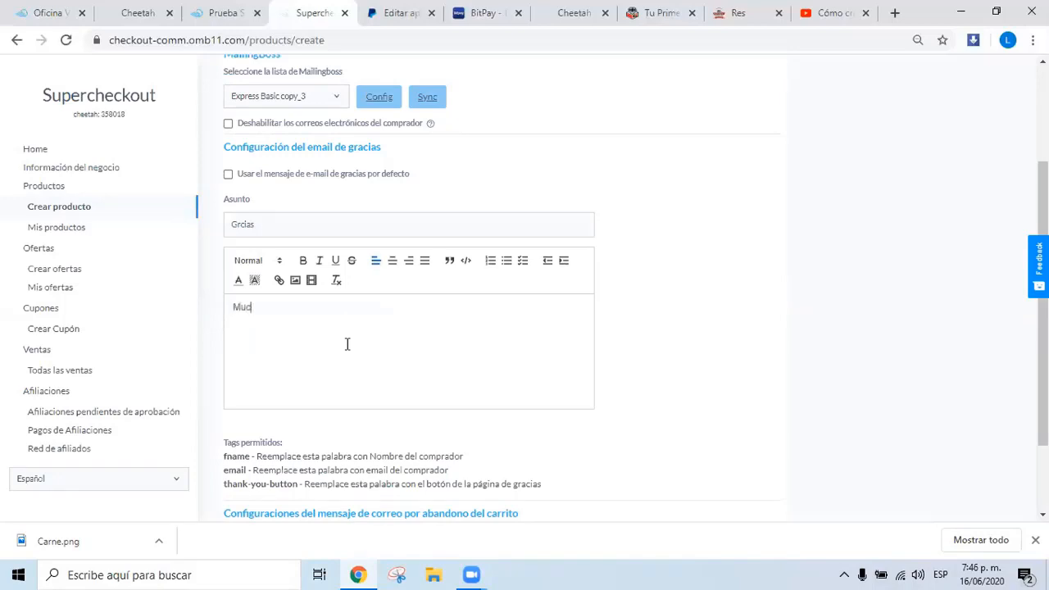
text(has gracias por utilizar los serv)
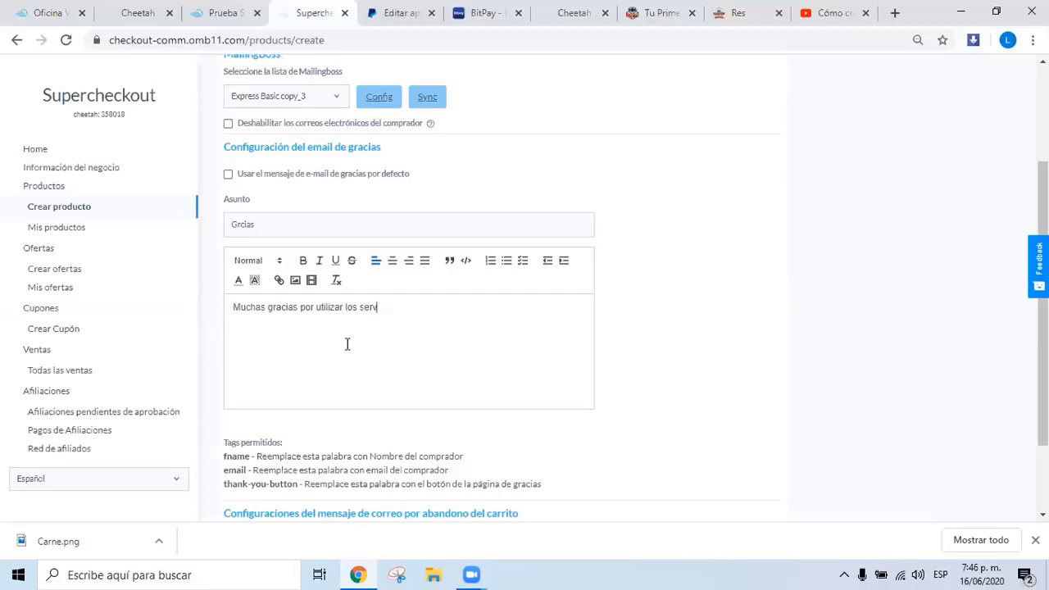
text(icios de l restaurante Pepito)
drag(412, 310, 417, 310)
text(R)
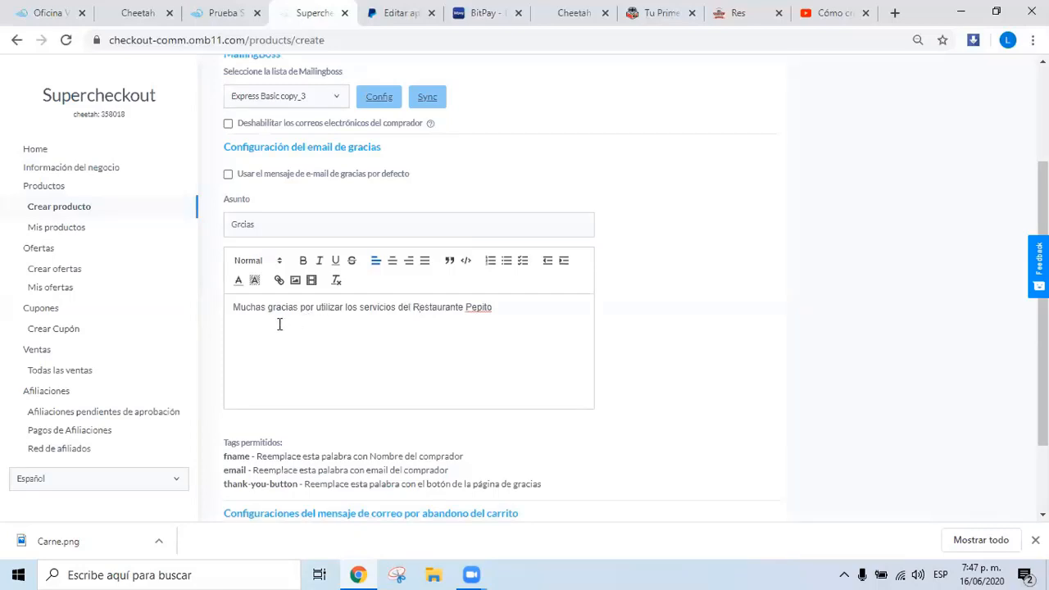
click(246, 223)
text(a)
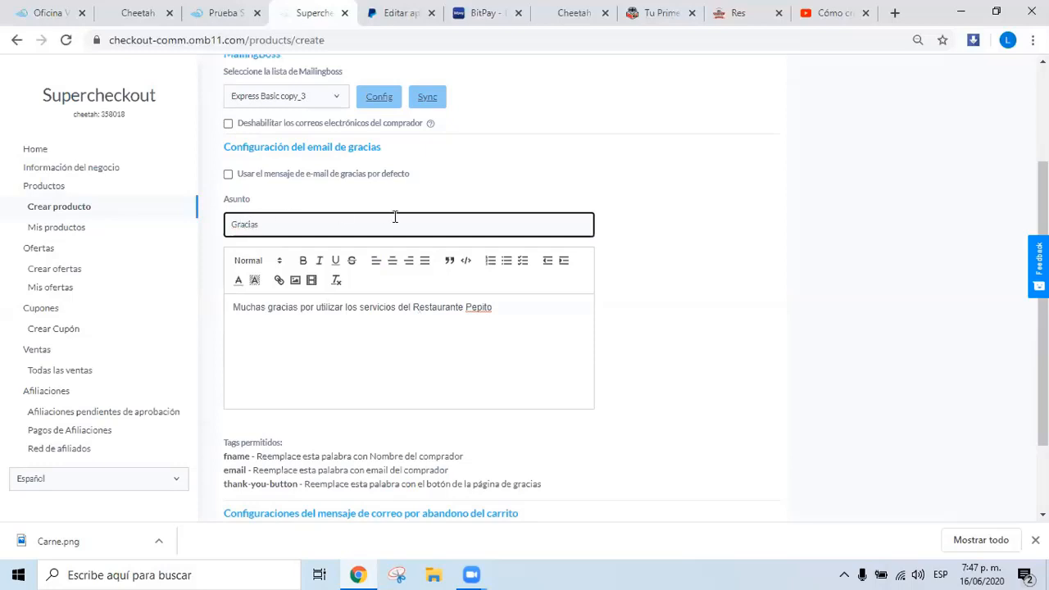
- Enable the abandoned-cart email for buyers who leave the page, keeping the send delay at 1 hour
scroll(402, 229, down, 2)
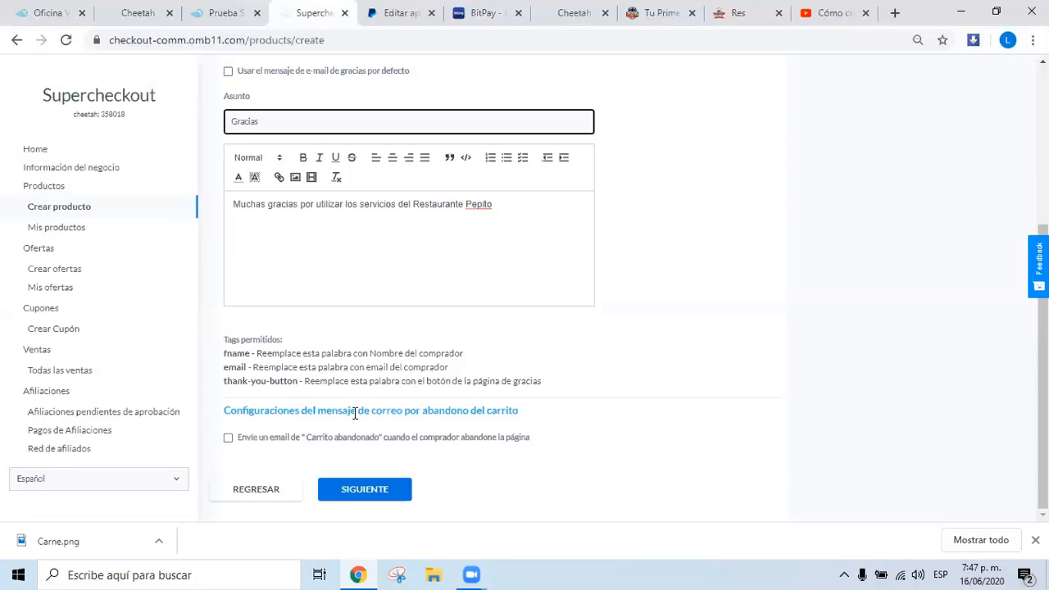
click(228, 439)
scroll(328, 375, down, 1)
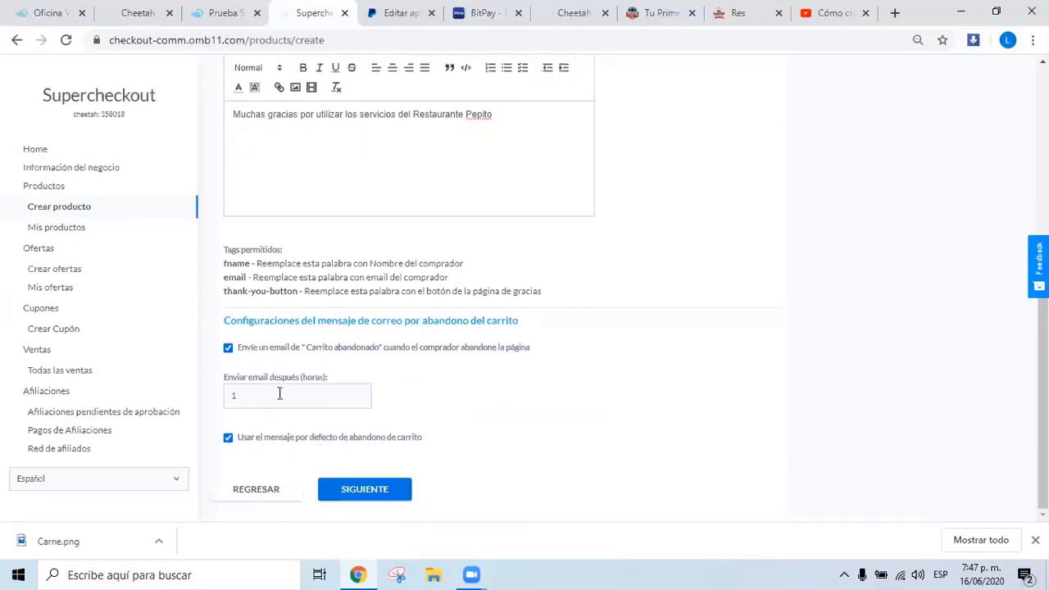
double_click(245, 399)
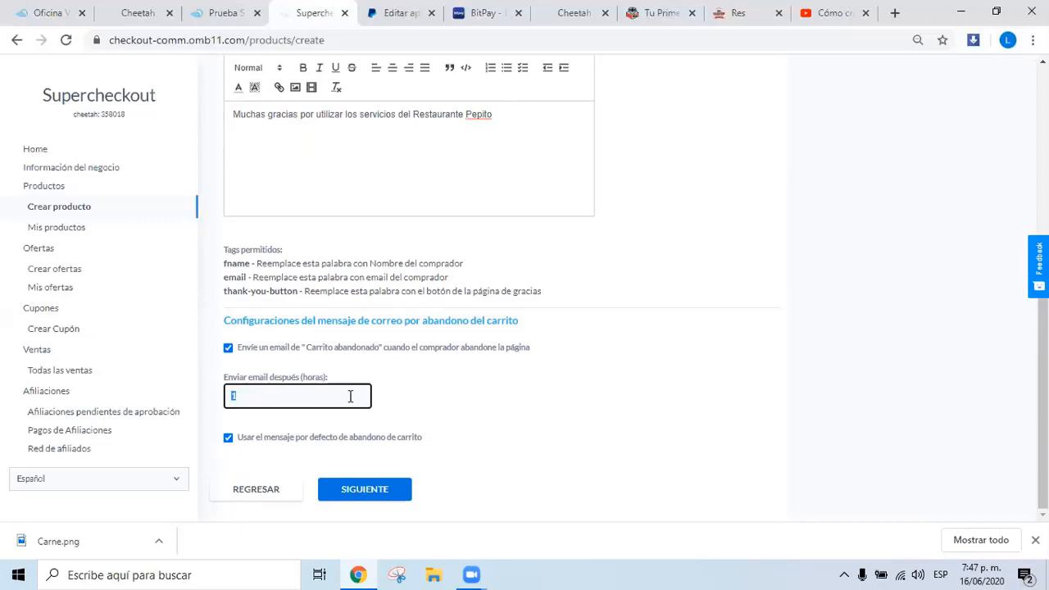
click(557, 379)
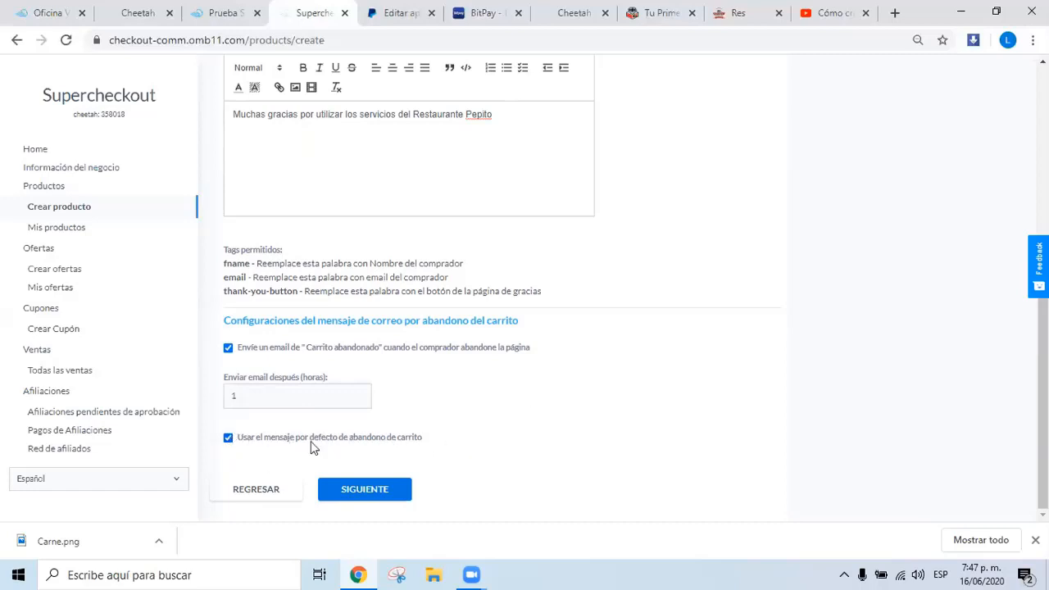
- Try replacing the default abandoned-cart message with a custom one, and restore the default message
click(229, 440)
scroll(364, 370, down, 3)
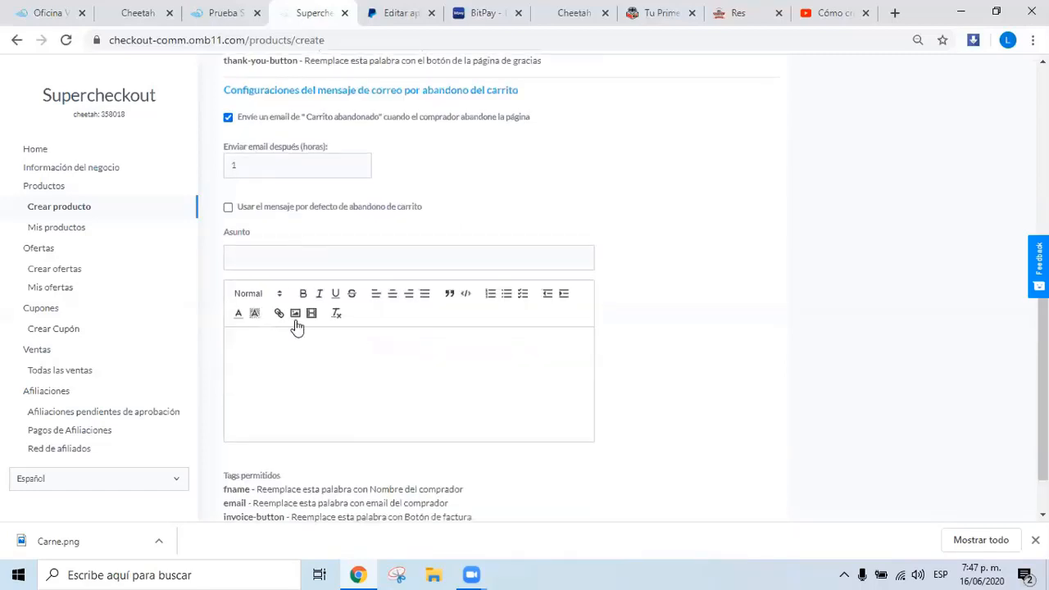
click(228, 206)
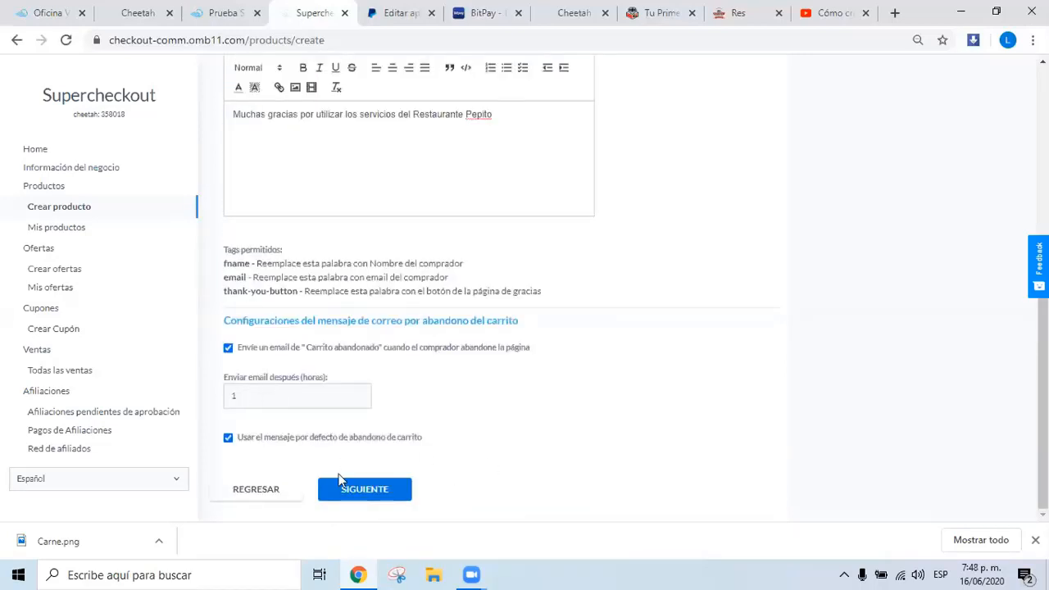
- Continue past the email campaign and restricted areas settings to the product's integrations
click(368, 492)
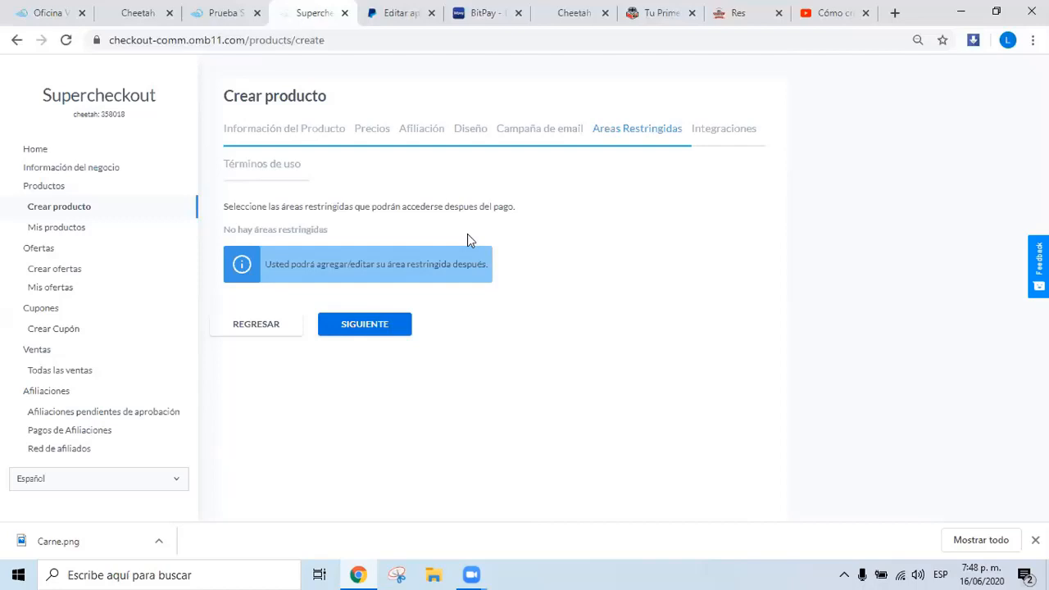
click(374, 325)
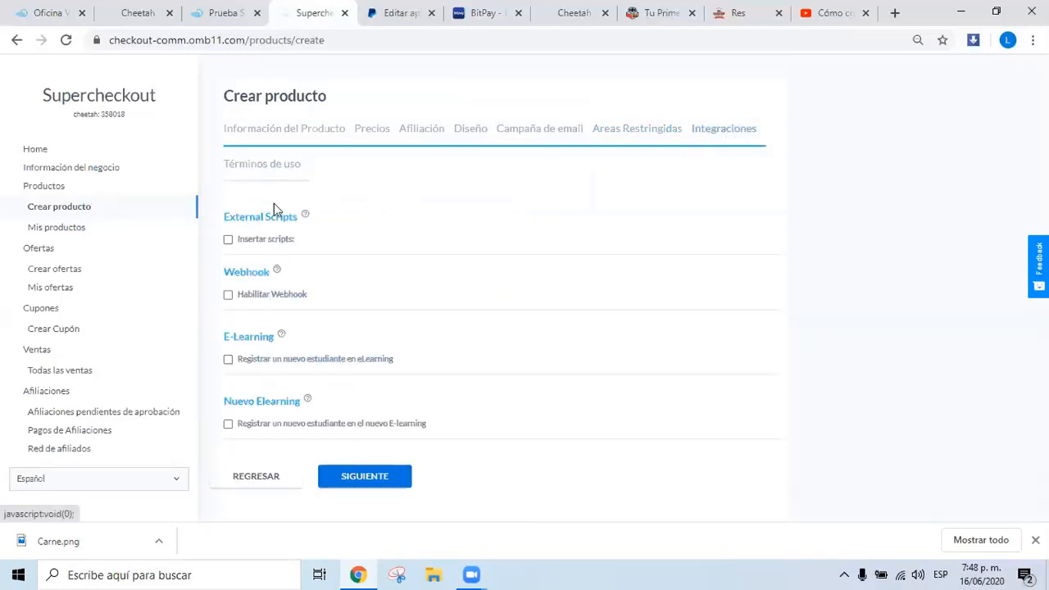
- Try enabling the external scripts and webhook integrations, and turn each one back off
click(228, 240)
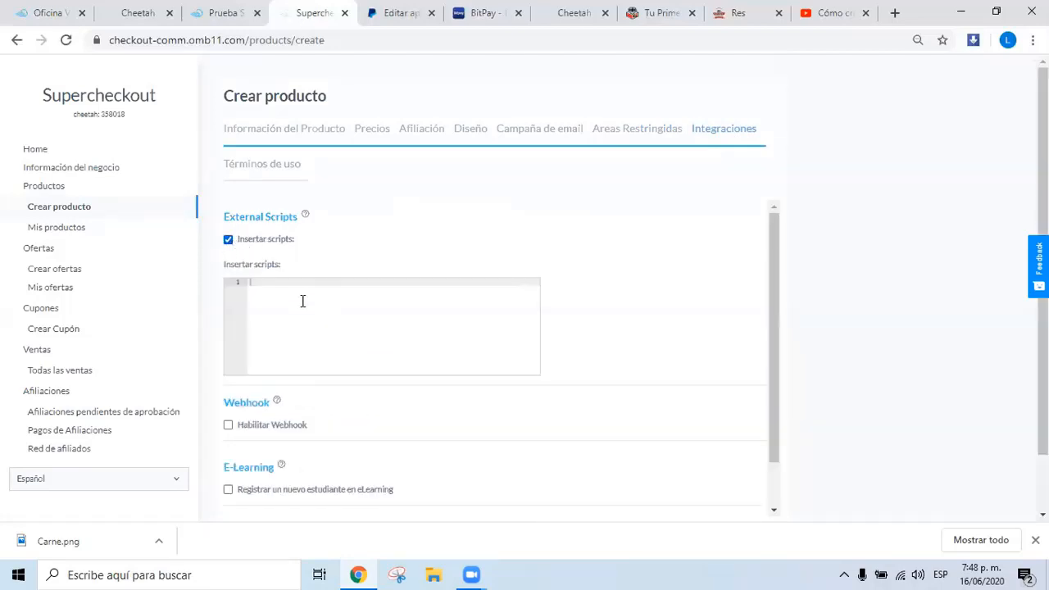
click(228, 239)
click(227, 296)
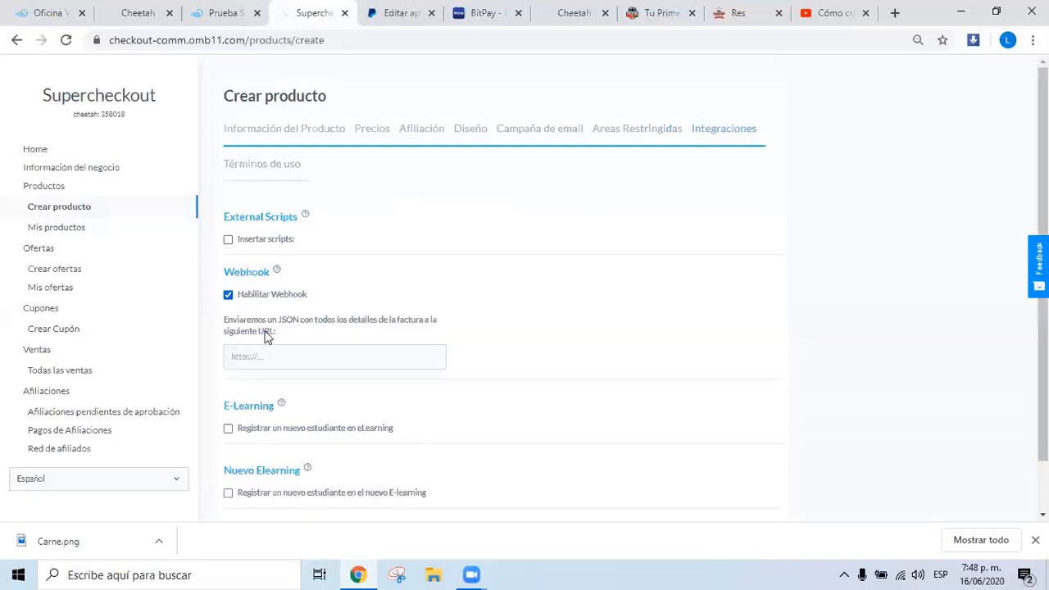
click(230, 296)
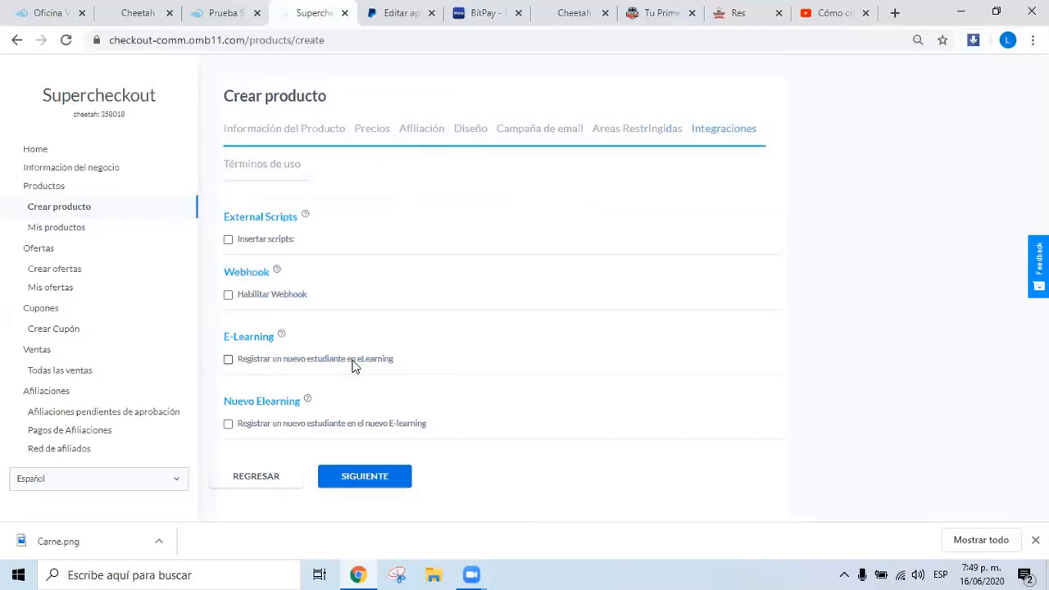
- Try registering buyers as new students in the original E-Learning integration, check its course choices, and turn it back off
click(228, 359)
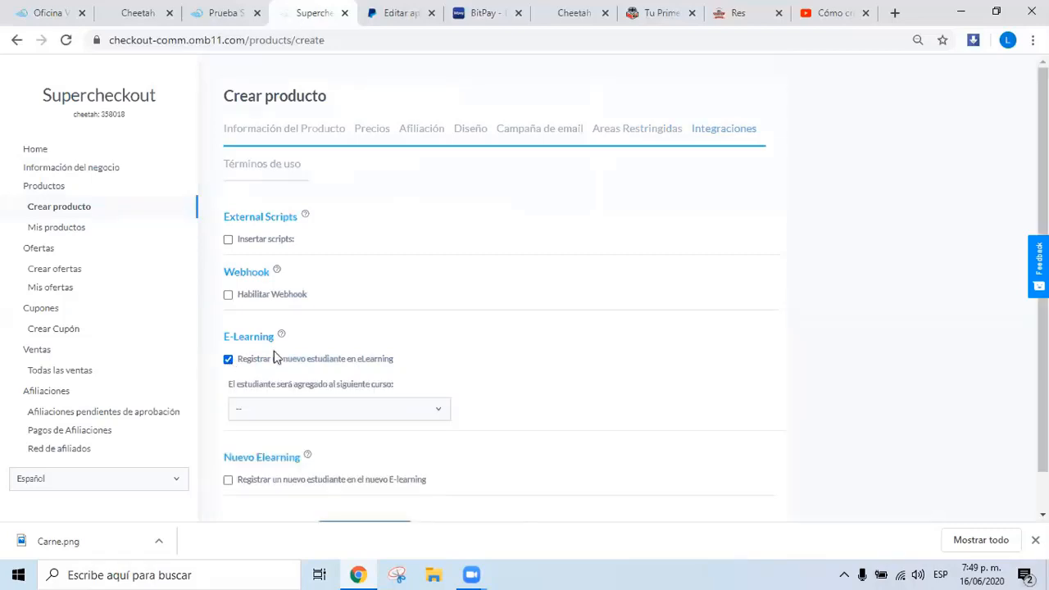
scroll(345, 357, down, 1)
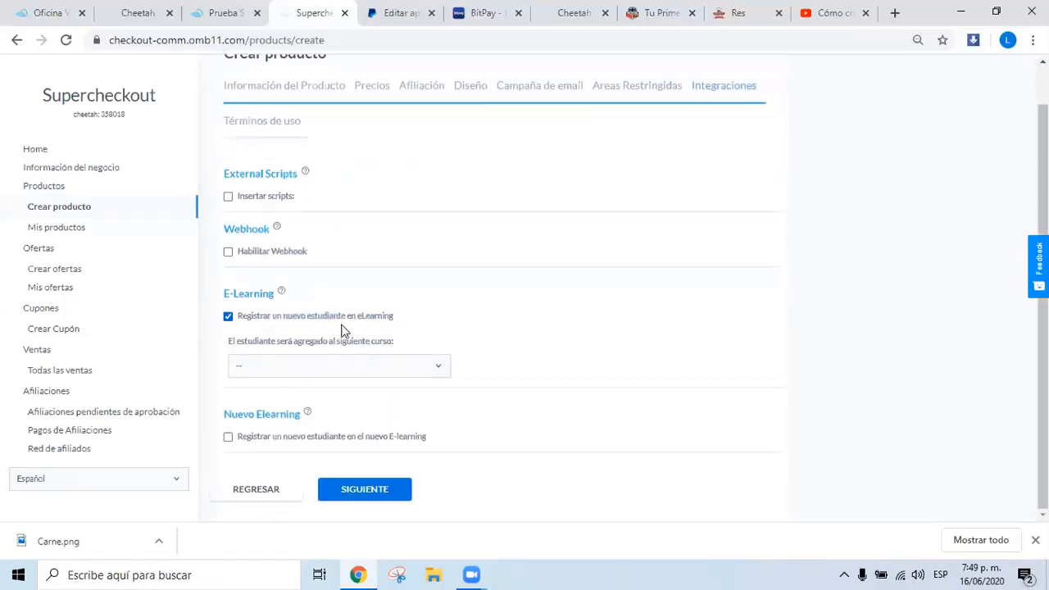
click(287, 373)
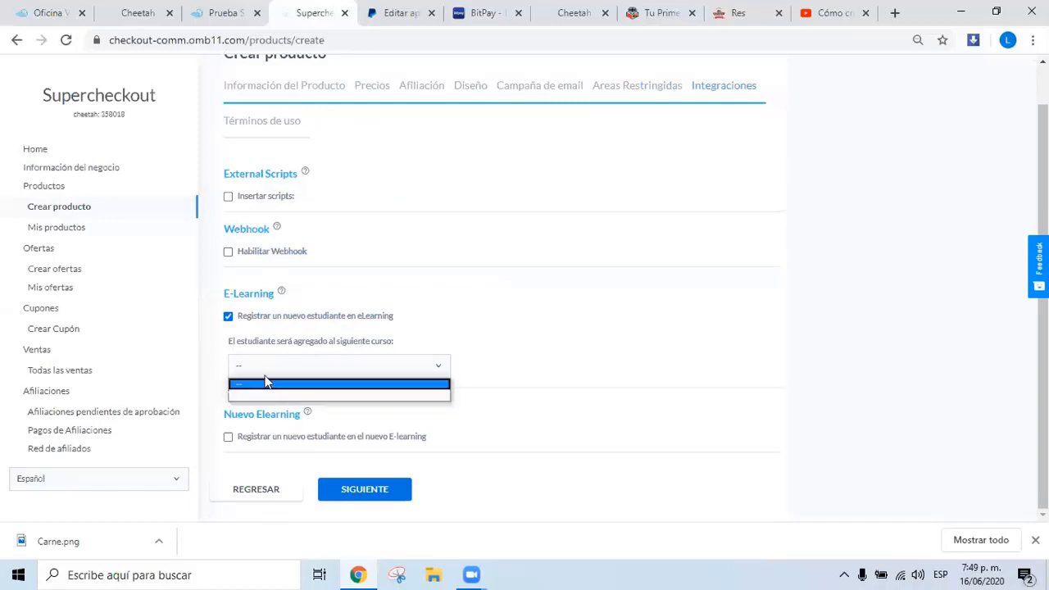
click(231, 317)
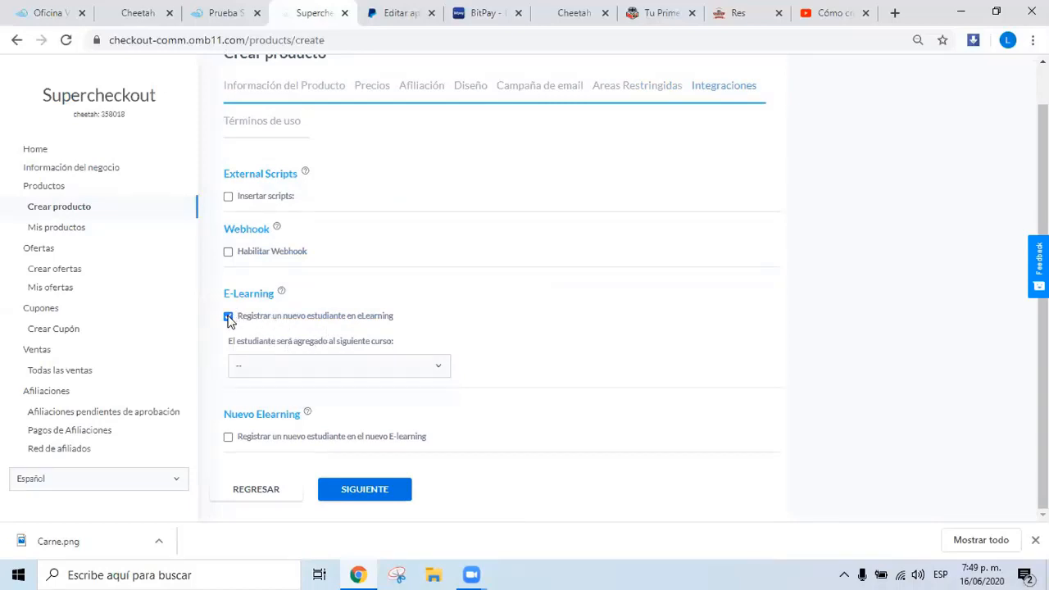
click(231, 317)
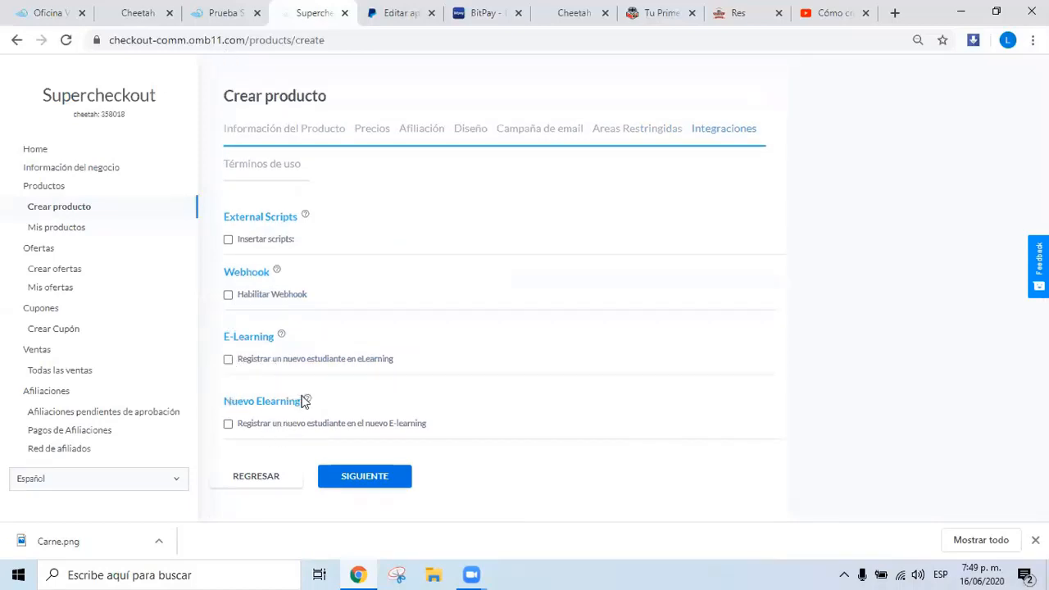
- Try registering buyers in the new E-learning course "Negocio Infinito", and turn the integration back off
click(228, 426)
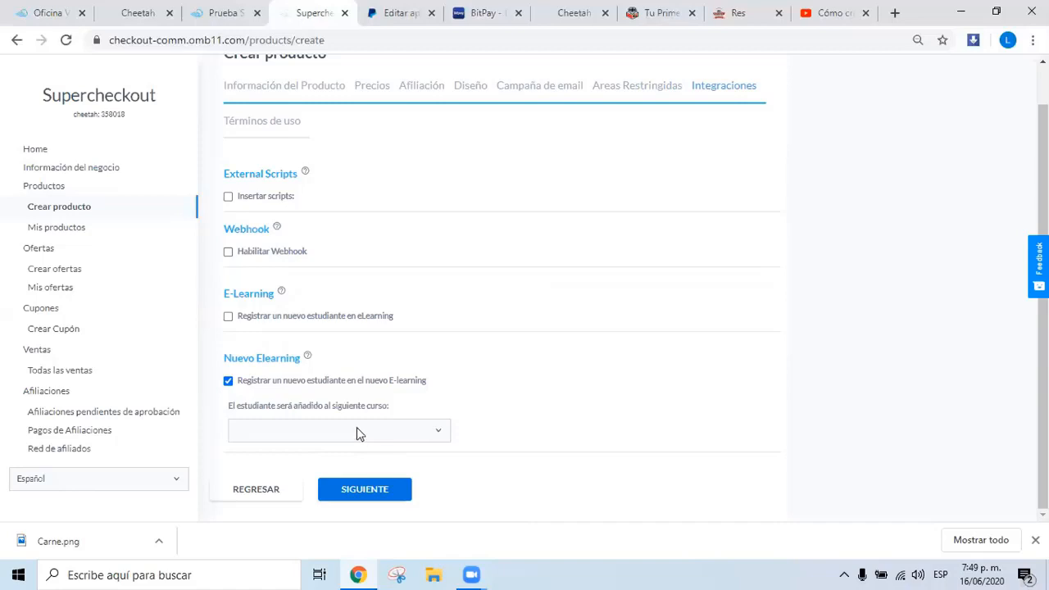
click(403, 435)
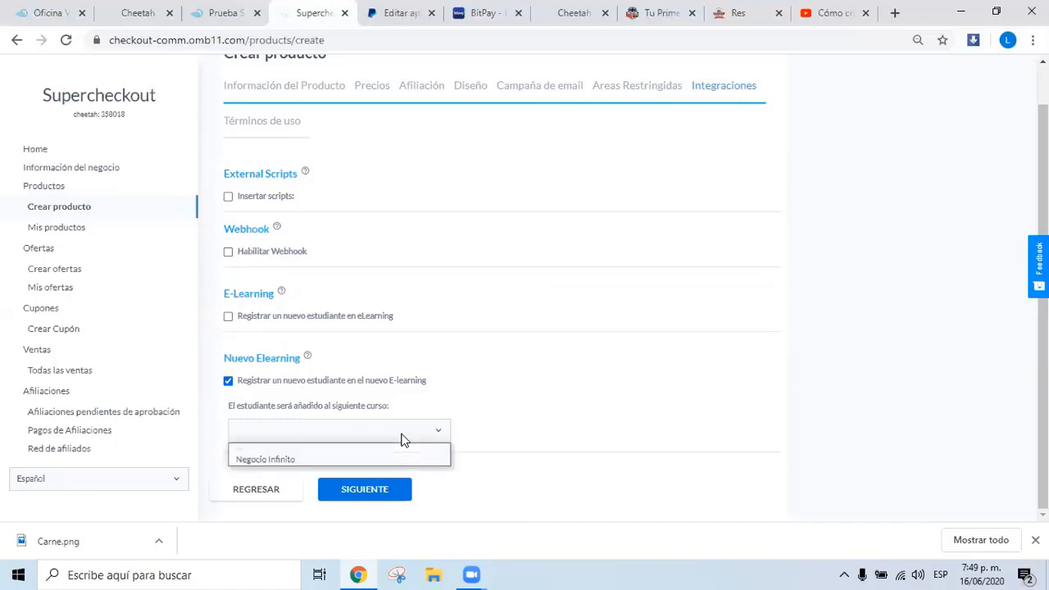
click(273, 462)
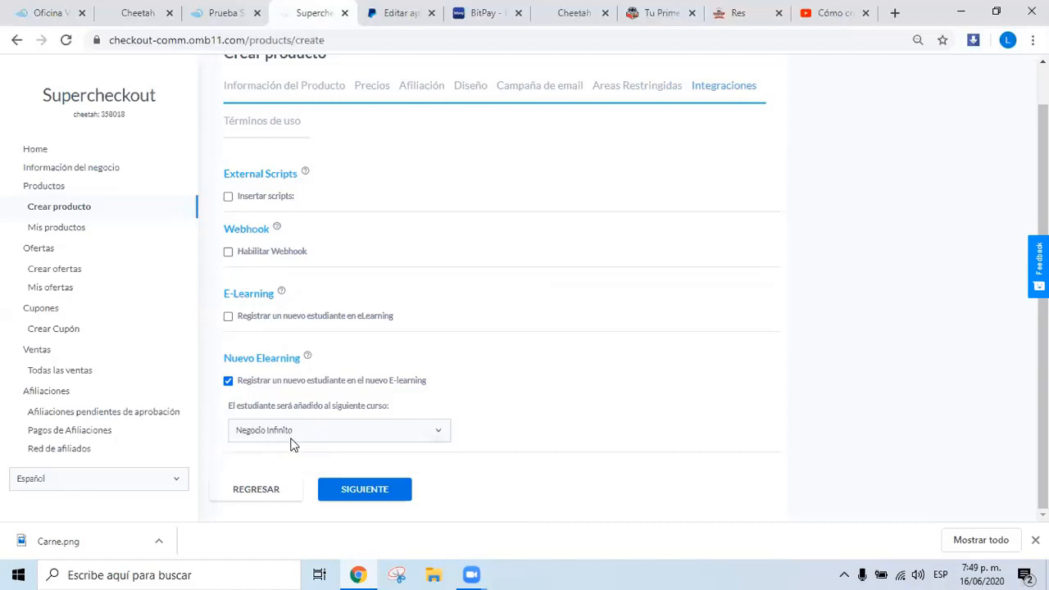
click(228, 382)
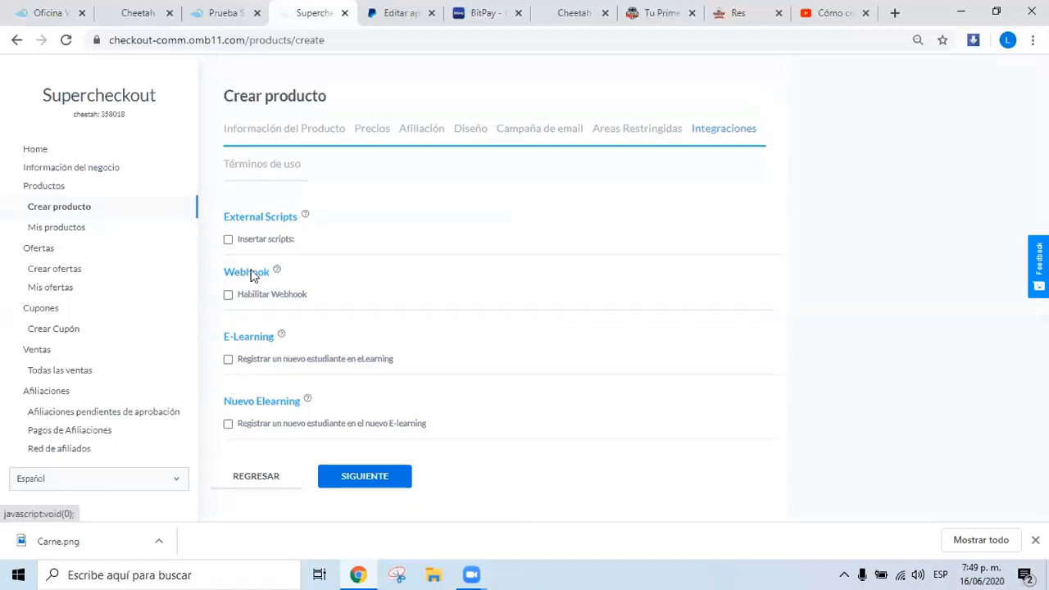
click(229, 427)
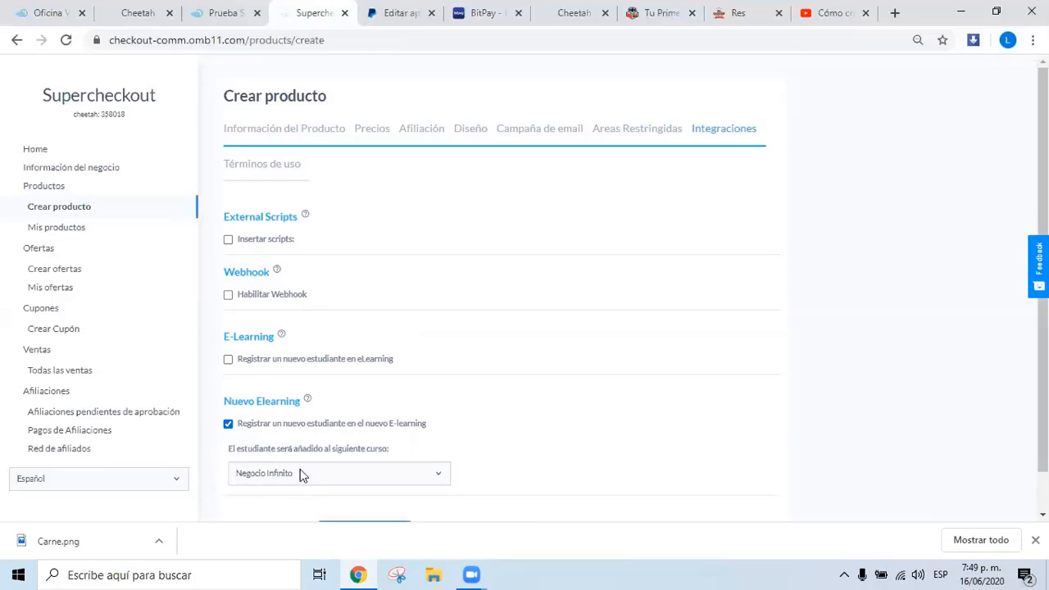
drag(257, 403, 301, 402)
click(228, 424)
- Switch to YouTube, copy the address of the Builderall E-Learning course playlist, and return to Supercheckout
click(832, 13)
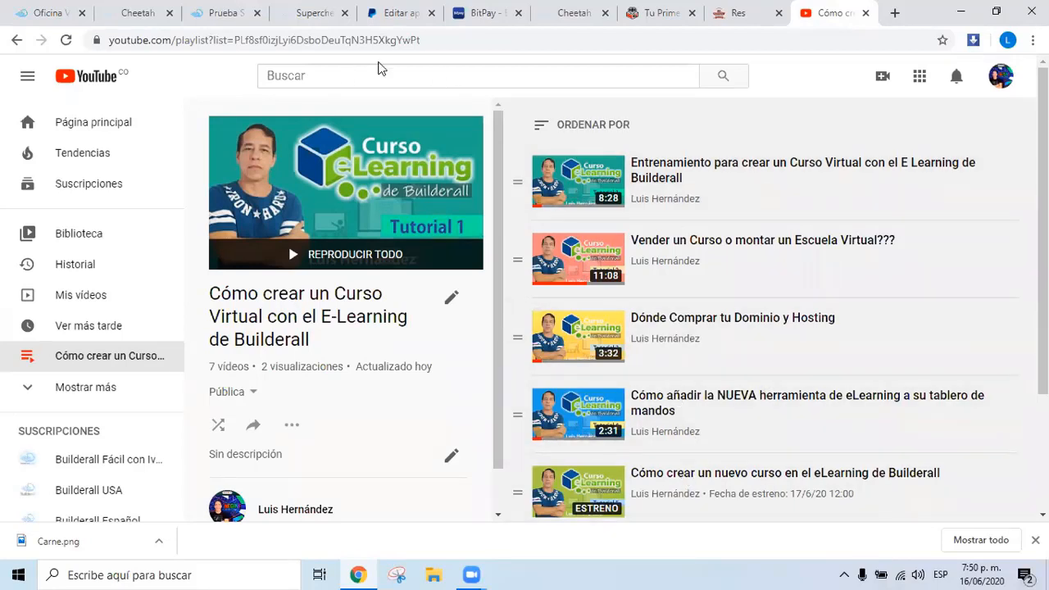
click(464, 39)
right_click(351, 37)
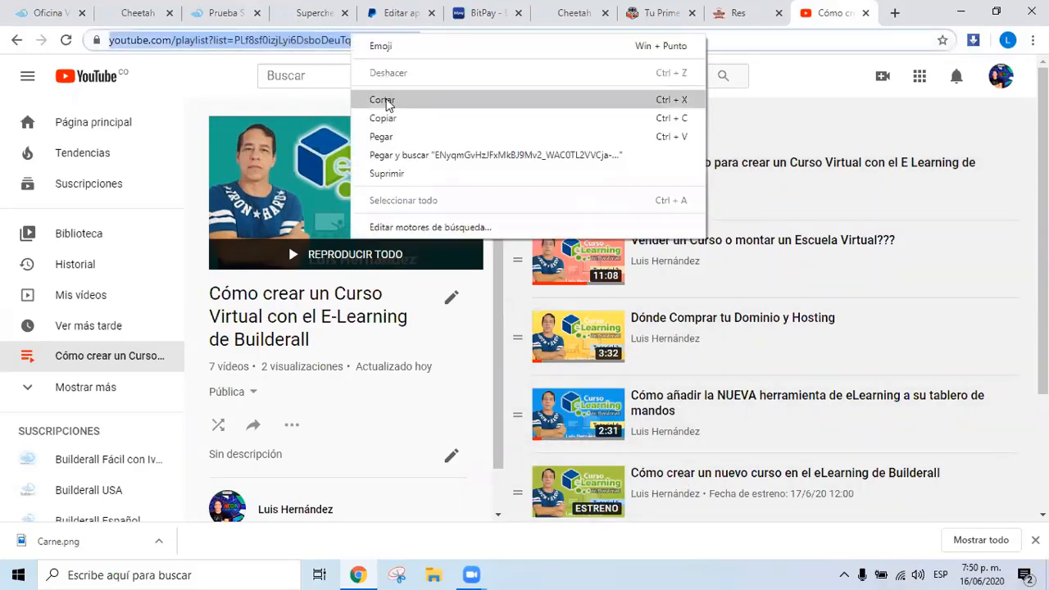
click(382, 120)
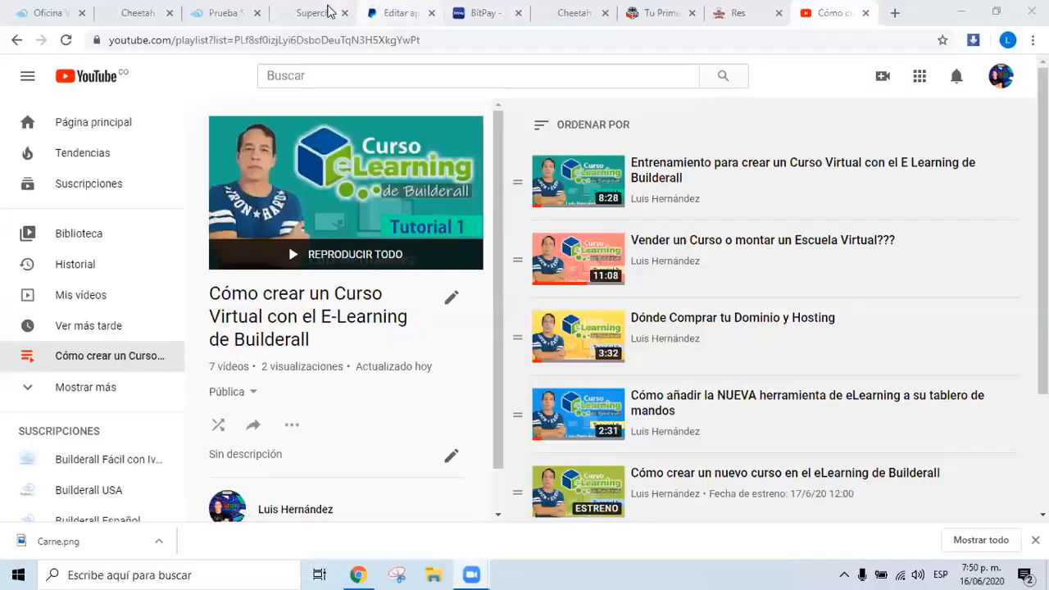
click(313, 13)
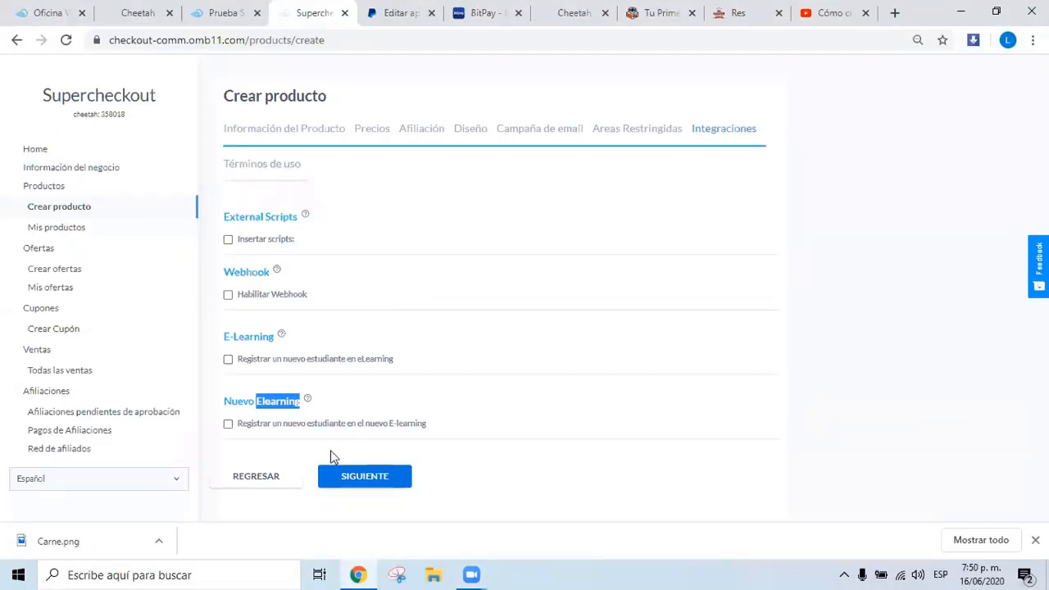
- Continue to the terms of use, accept the terms and conditions, and create the product
click(370, 484)
scroll(353, 312, down, 3)
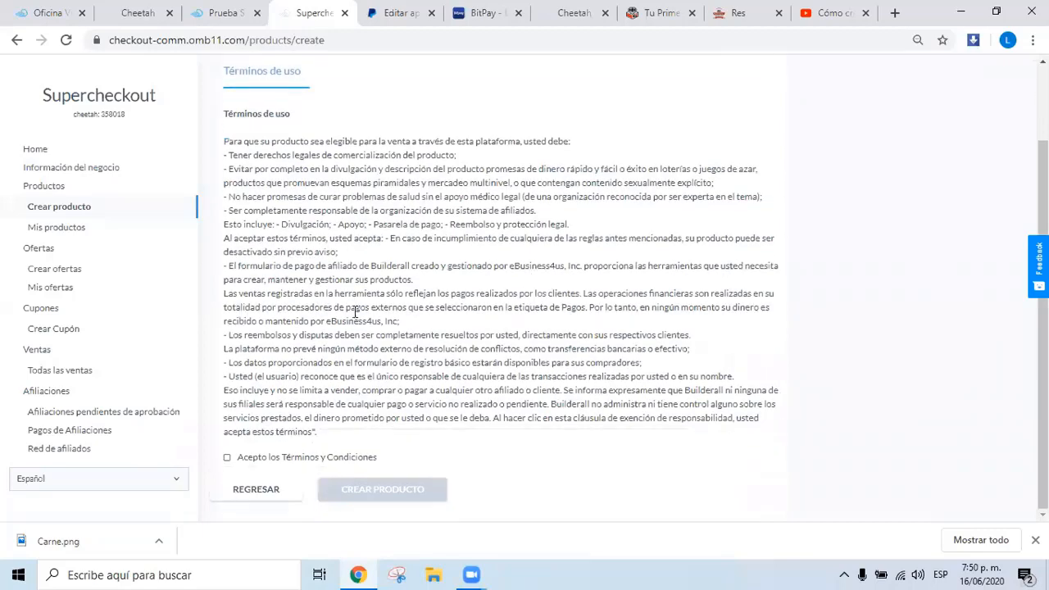
click(228, 458)
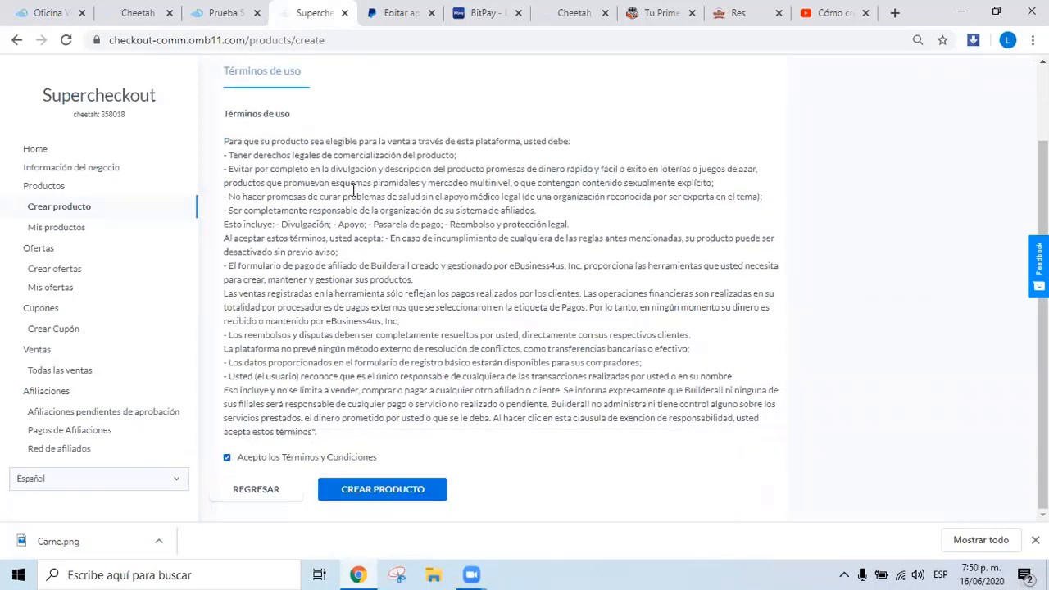
drag(341, 140, 381, 433)
click(359, 258)
click(384, 492)
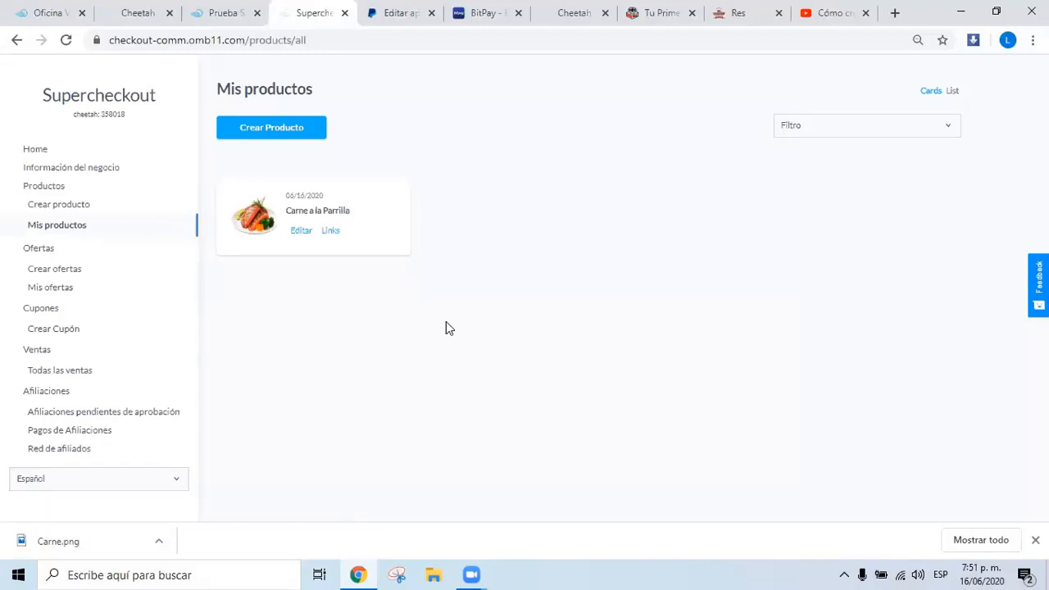
- Open the product "Carne a la Parrilla" for editing and review its product information
click(300, 233)
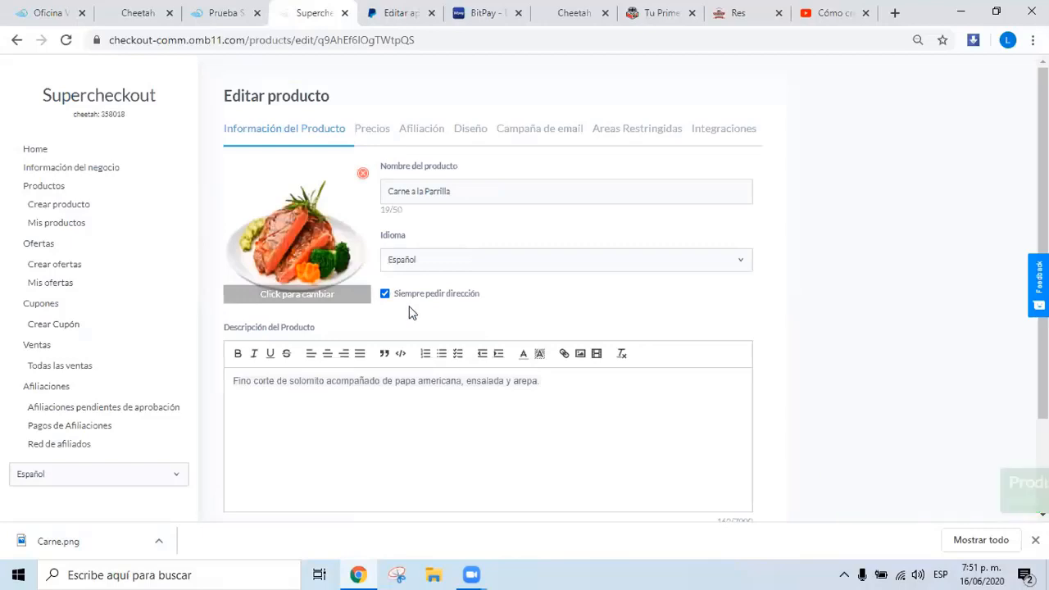
scroll(409, 312, down, 2)
scroll(411, 306, up, 2)
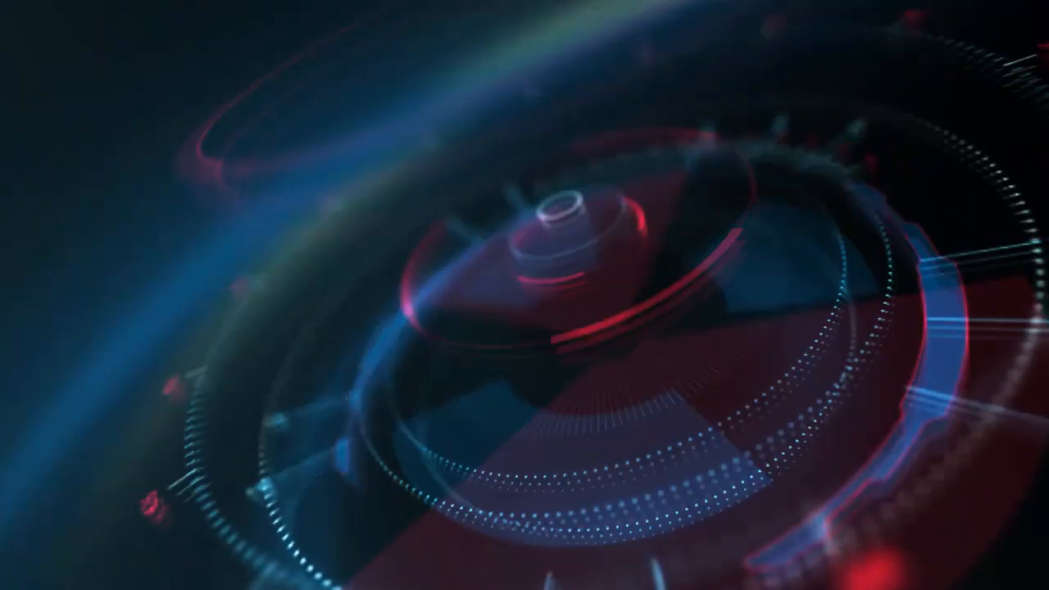